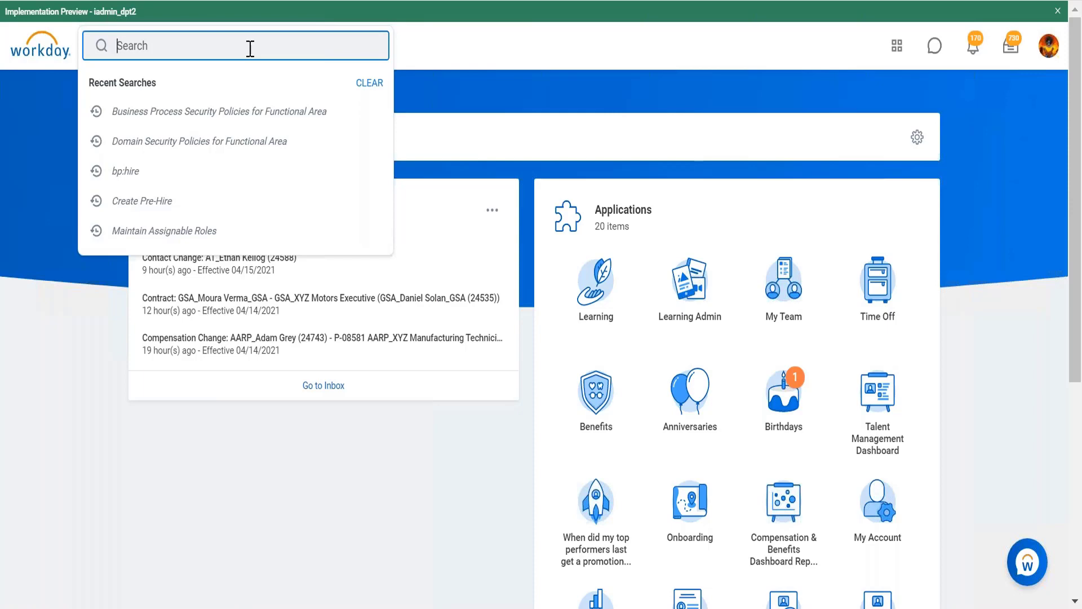
Search for "data source" and open the Data Sources report.
type("data source")
key("Return")
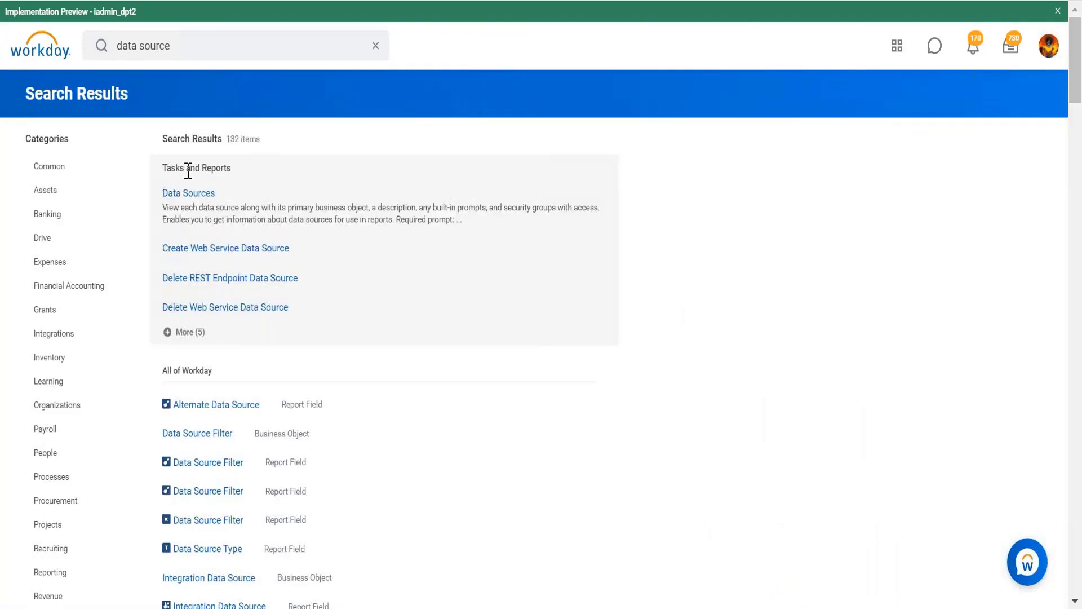
left_click(186, 196)
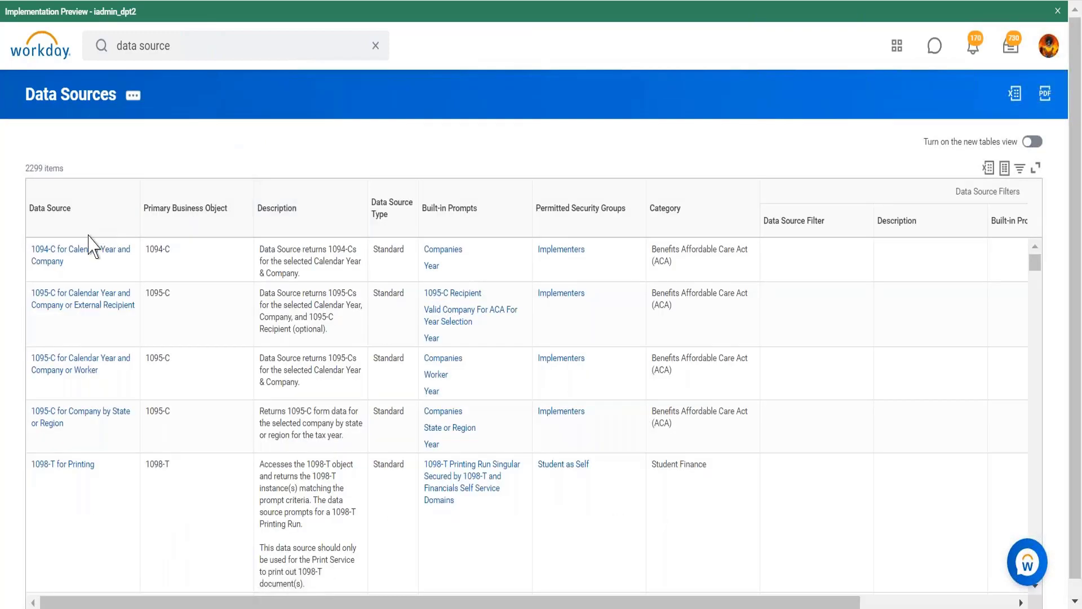
Search the Data Source column's filter values for "expense" and deselect Employer Paid Expense Costing Allocation Defaults.
left_click(100, 228)
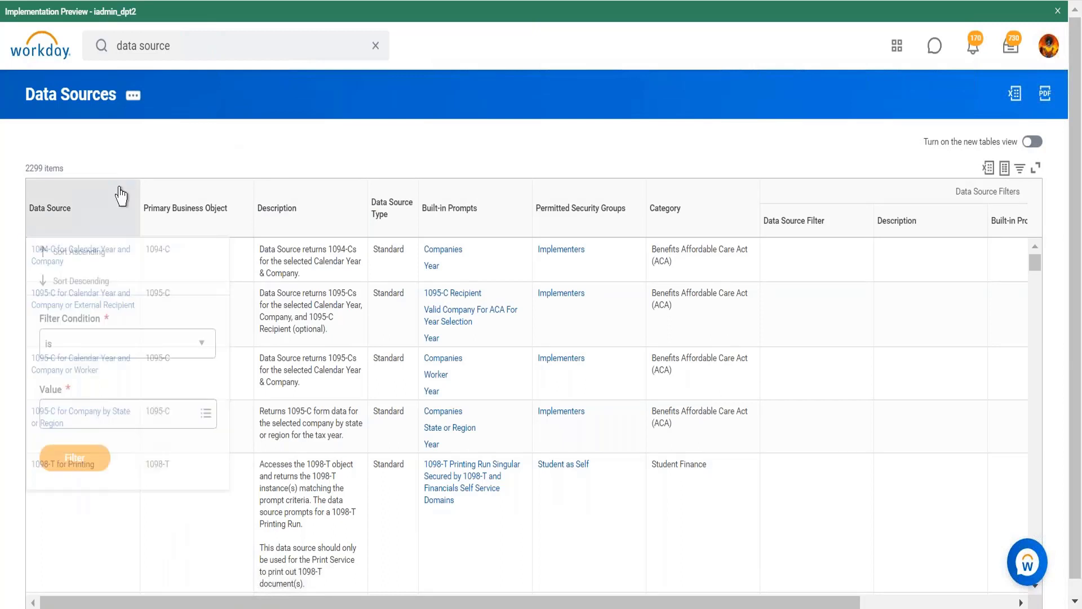
left_click(121, 430)
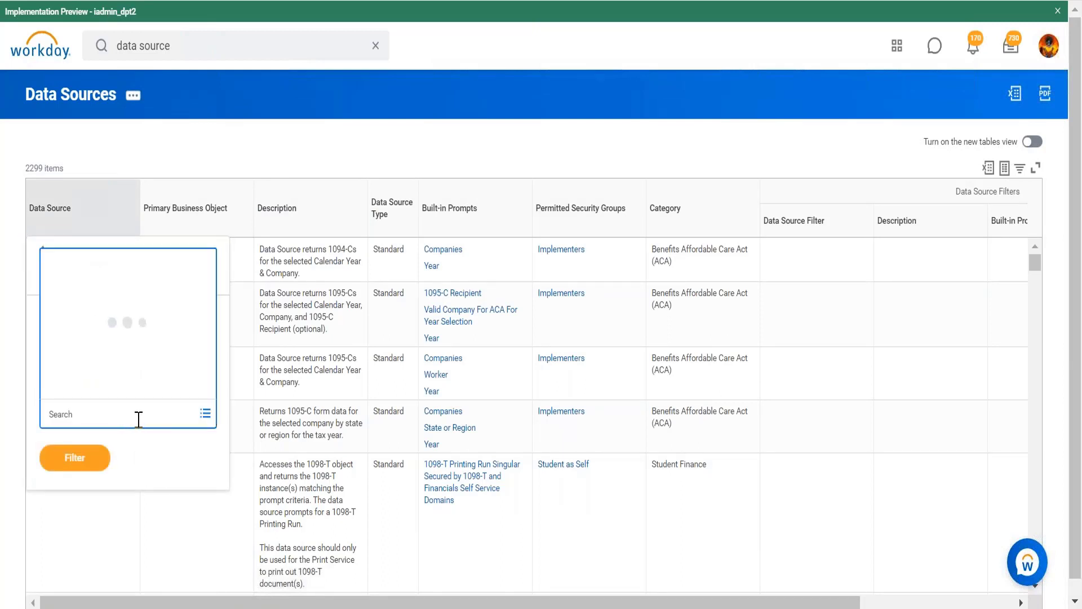
type("expense")
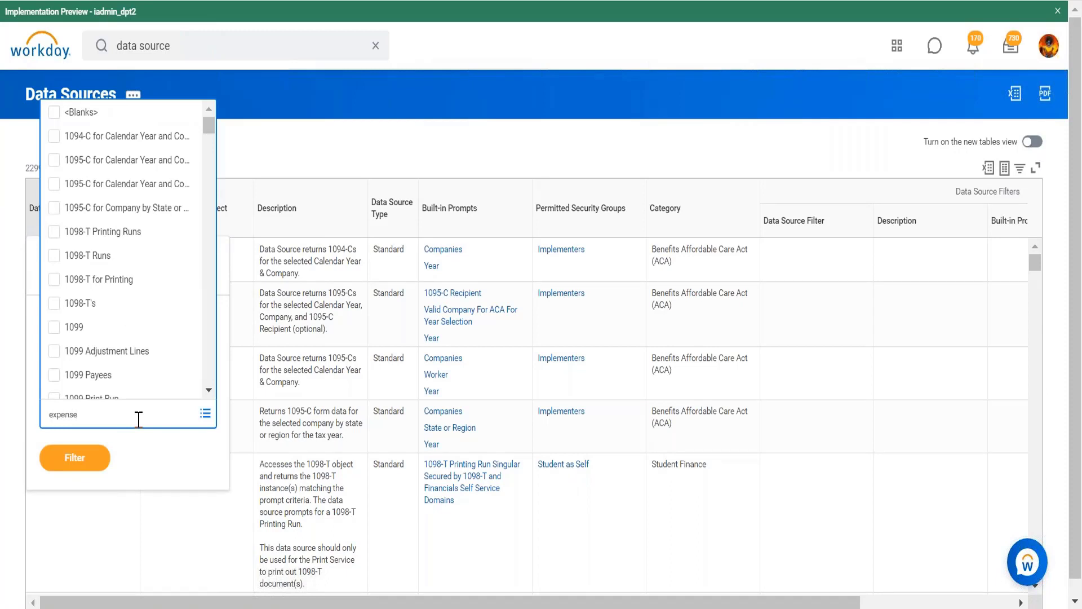
key("Return")
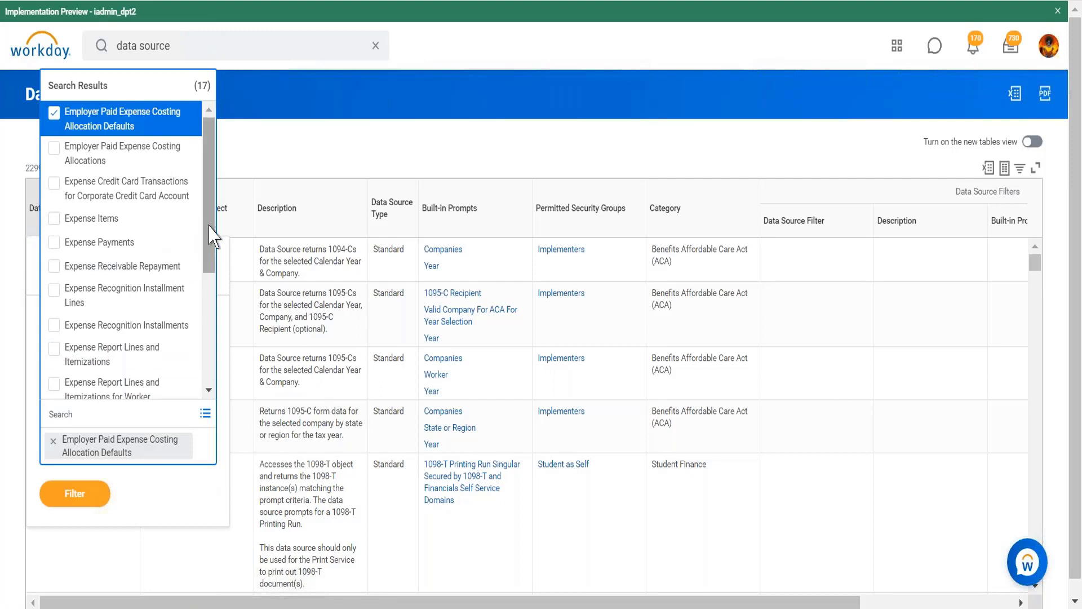
left_click_drag(210, 236, 211, 263)
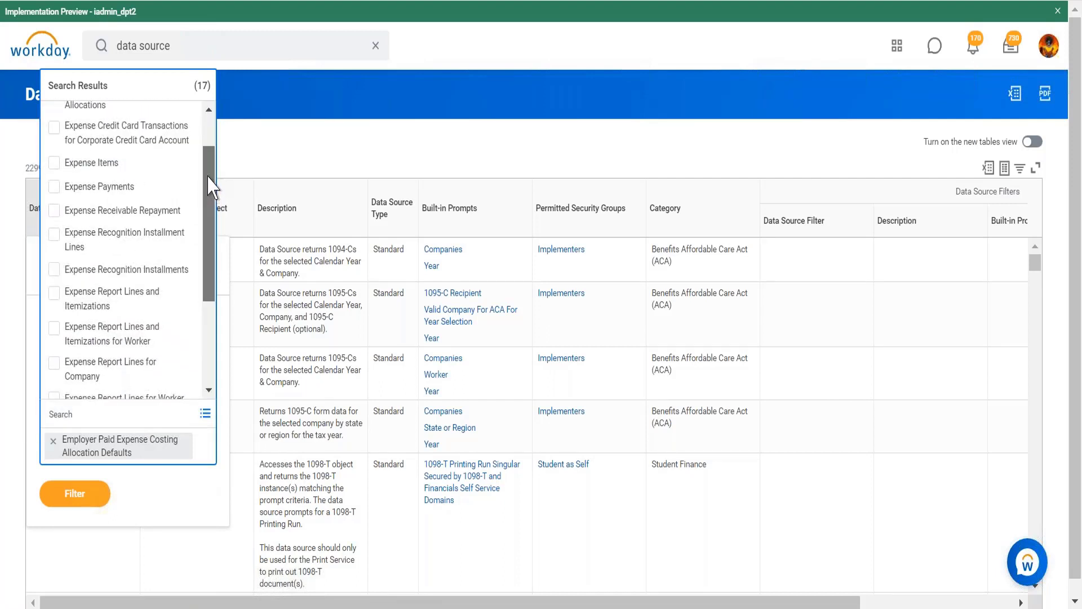
left_click_drag(209, 186, 205, 141)
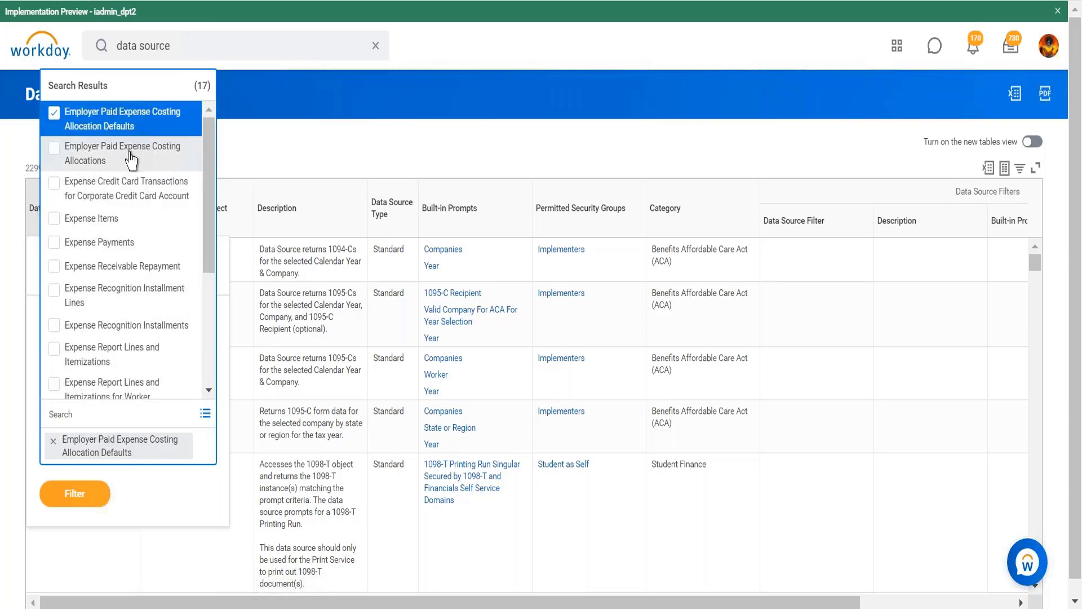
left_click(119, 130)
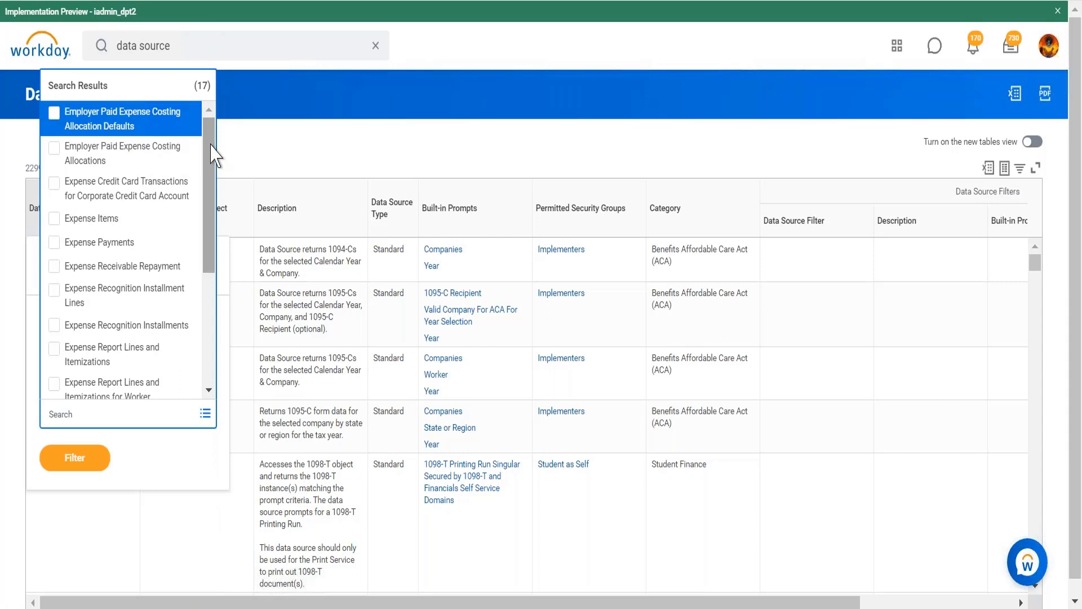
Select Expense Items and Expense Payments as values for the Data Source filter.
scroll(212, 163, "down", 1)
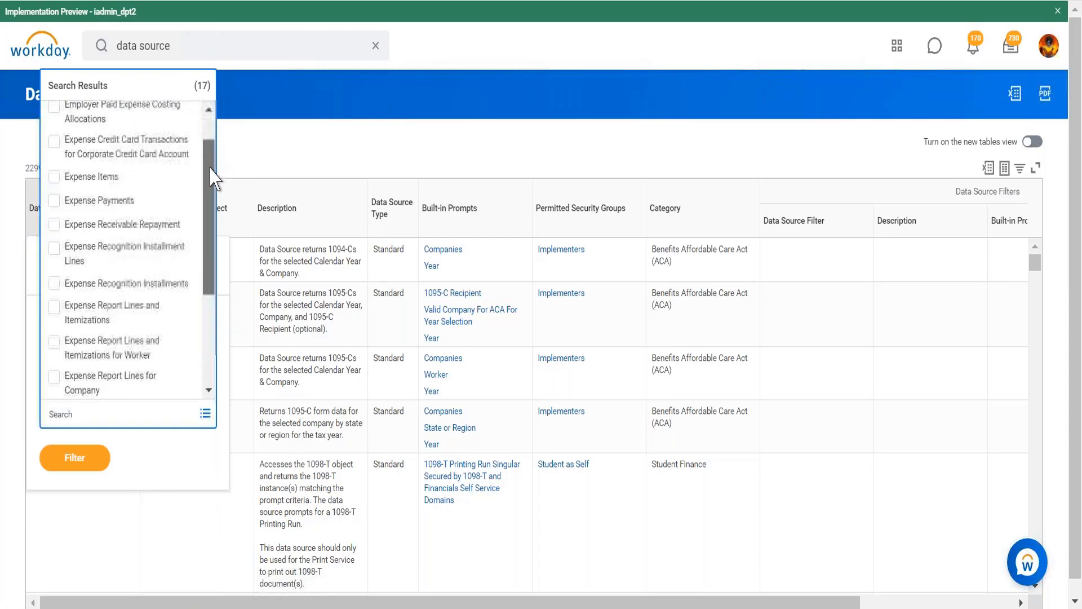
left_click(105, 178)
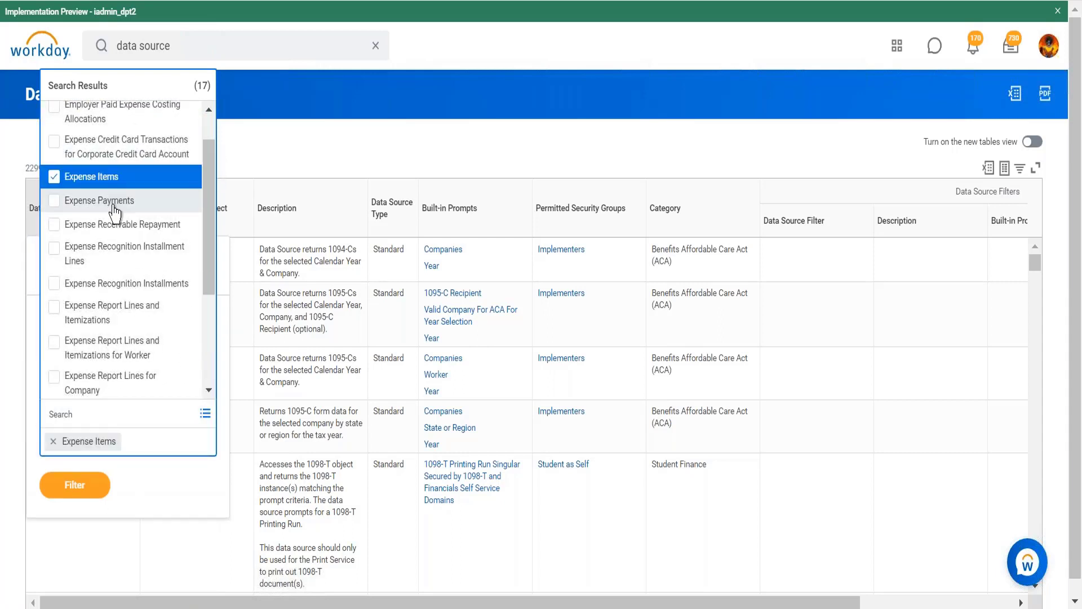
left_click(116, 208)
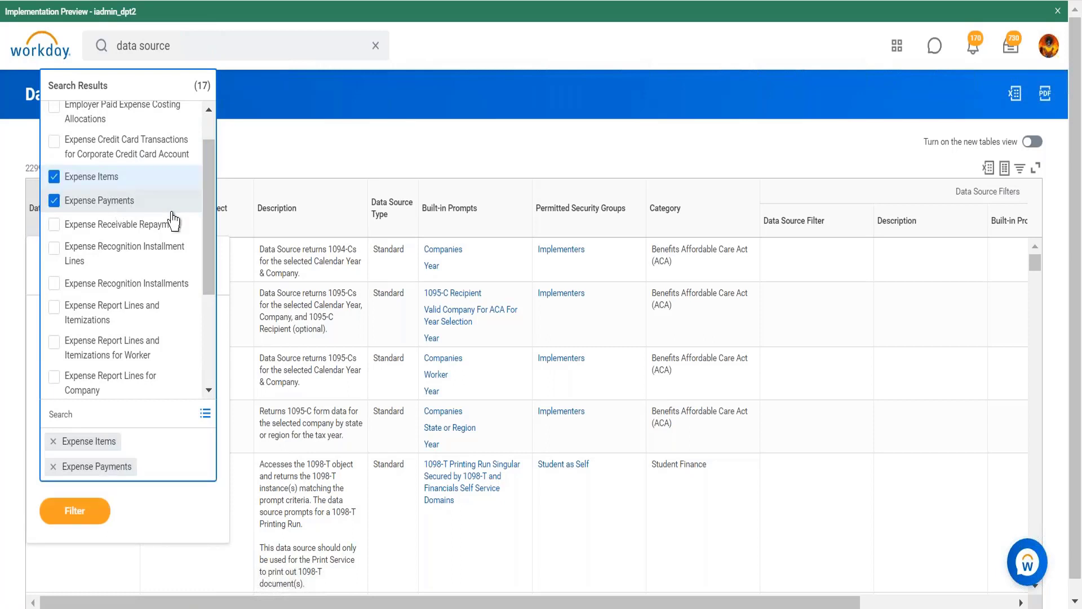
Add Expense Report Lines and Itemizations, its for Worker version, Expense Report Lines for Company and Expense Report Lines for Worker to the filter values.
scroll(201, 254, "down", 2)
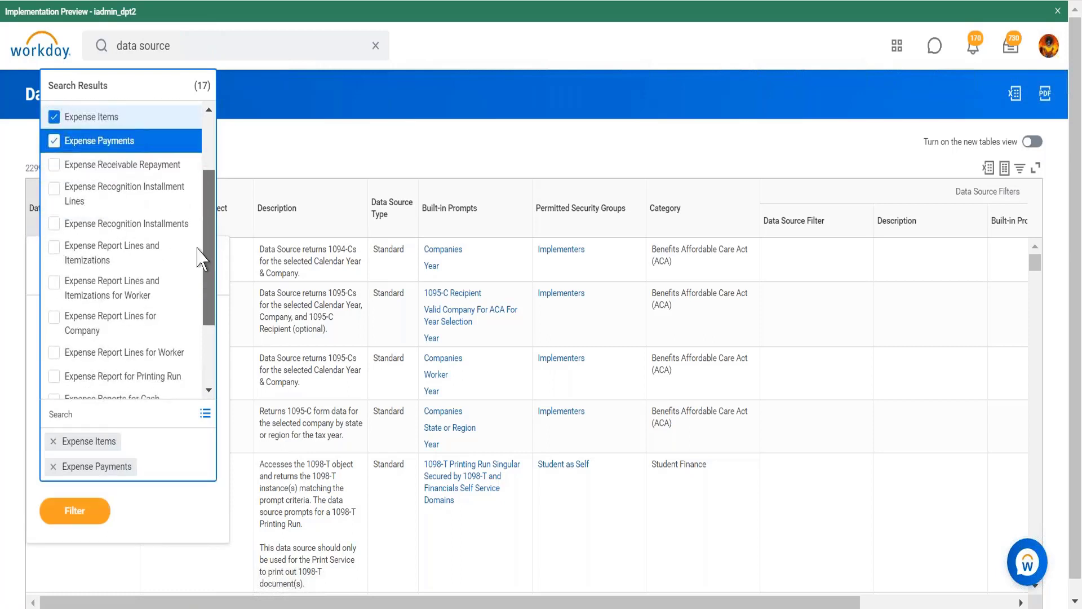
left_click(85, 250)
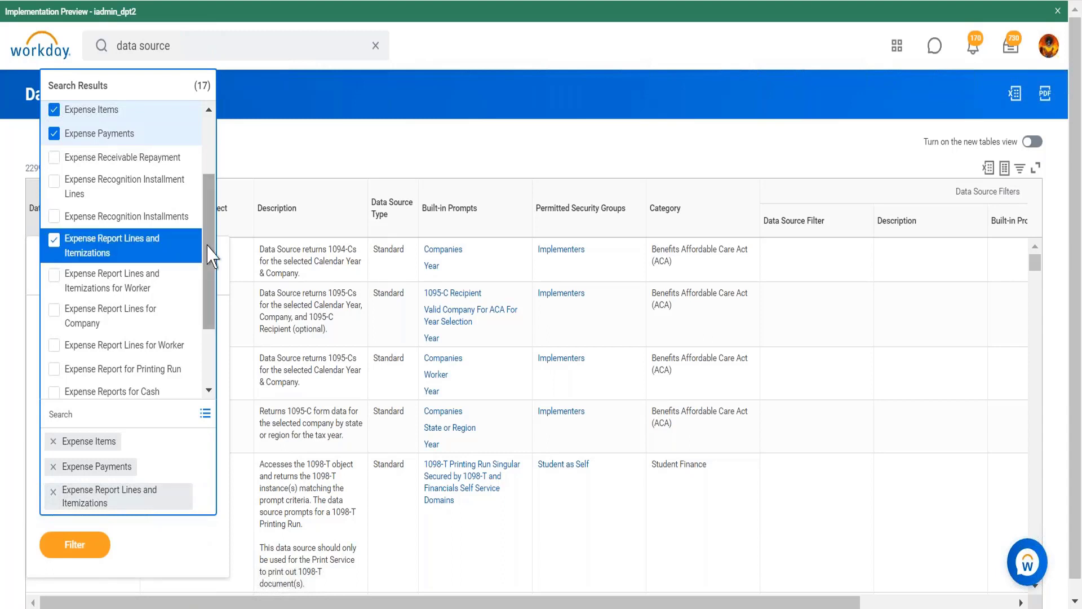
left_click(141, 286)
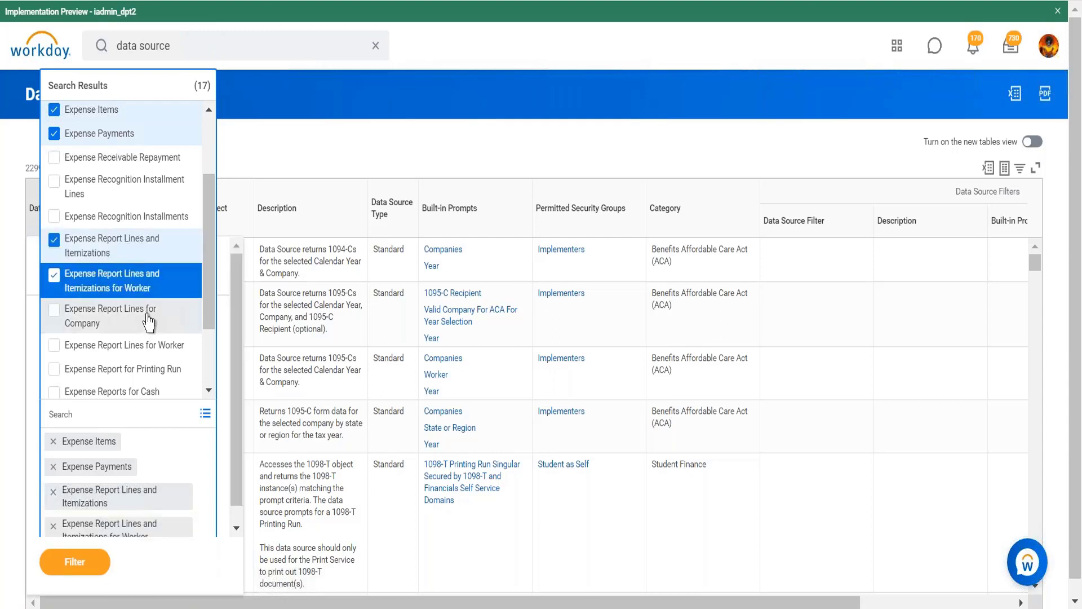
left_click(164, 322)
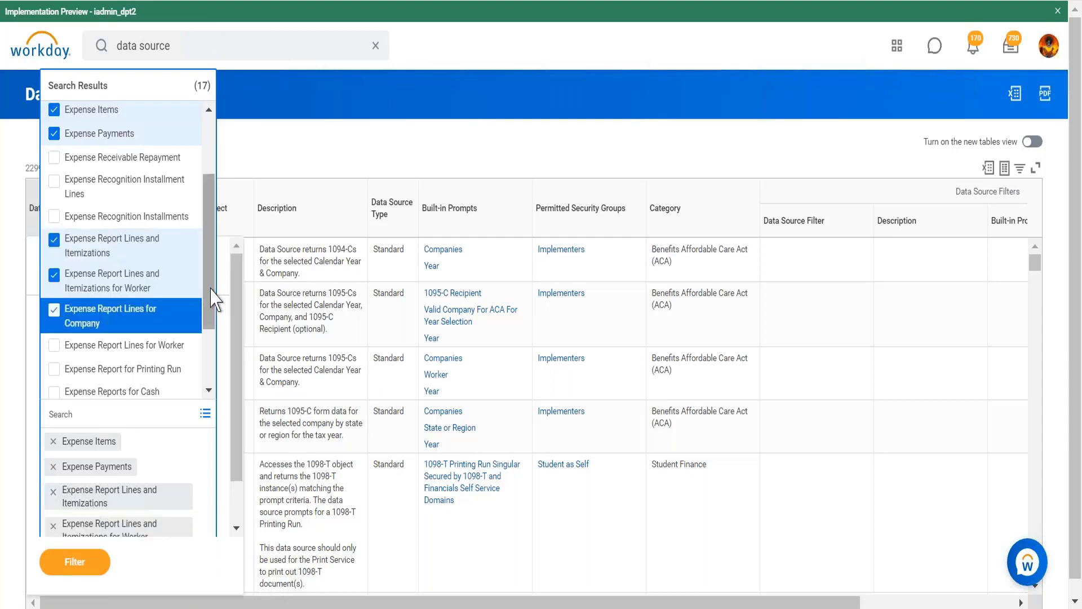
left_click(174, 350)
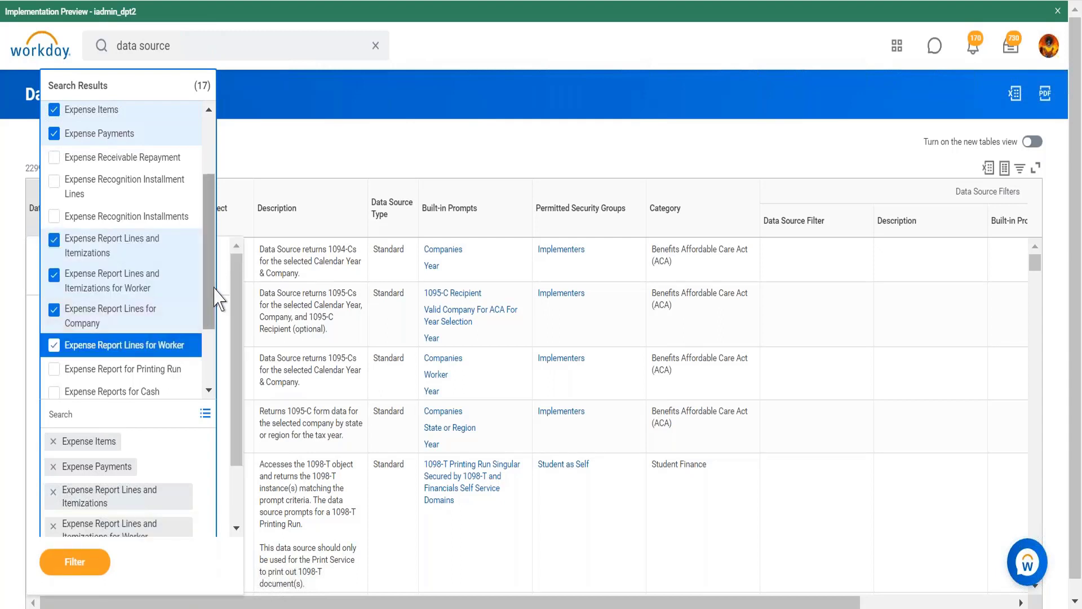
Add Expense Reports for Worker to the filter values and apply the Data Source filter.
scroll(209, 316, "down", 1)
scroll(209, 338, "down", 2)
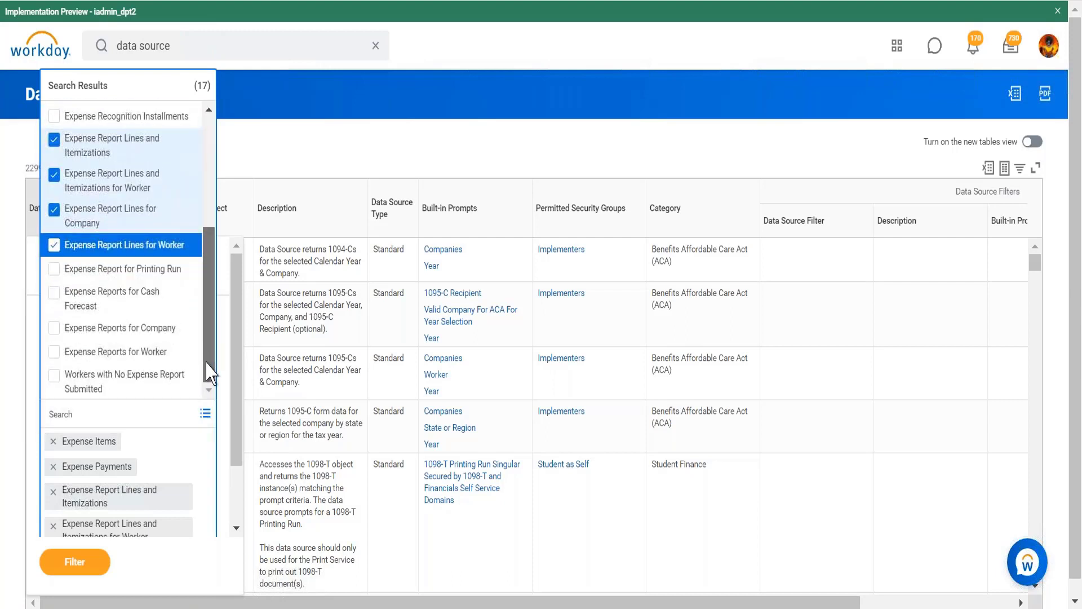
left_click(159, 353)
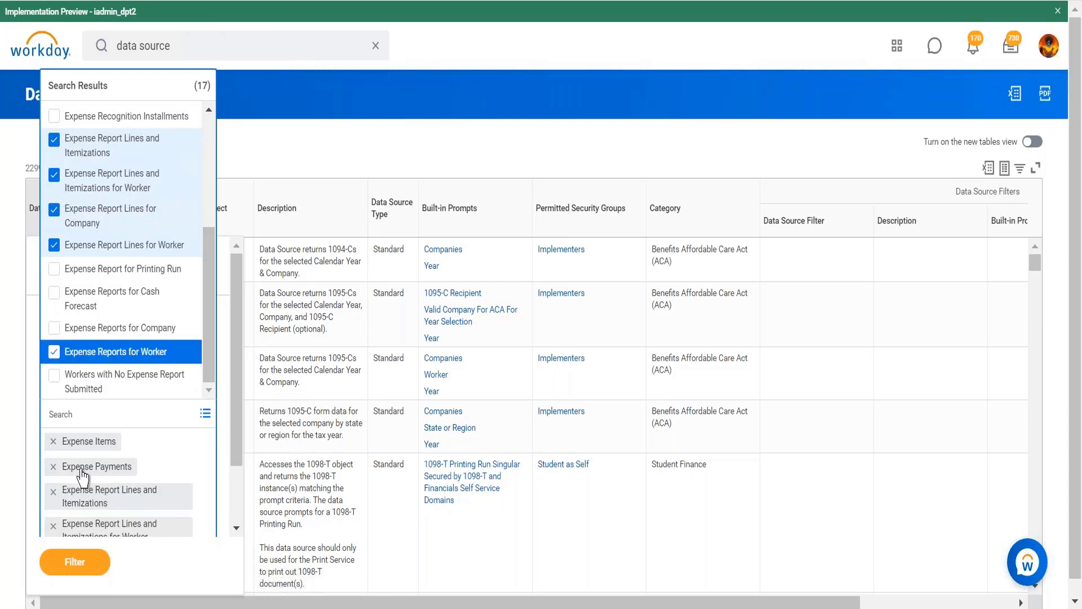
left_click(89, 566)
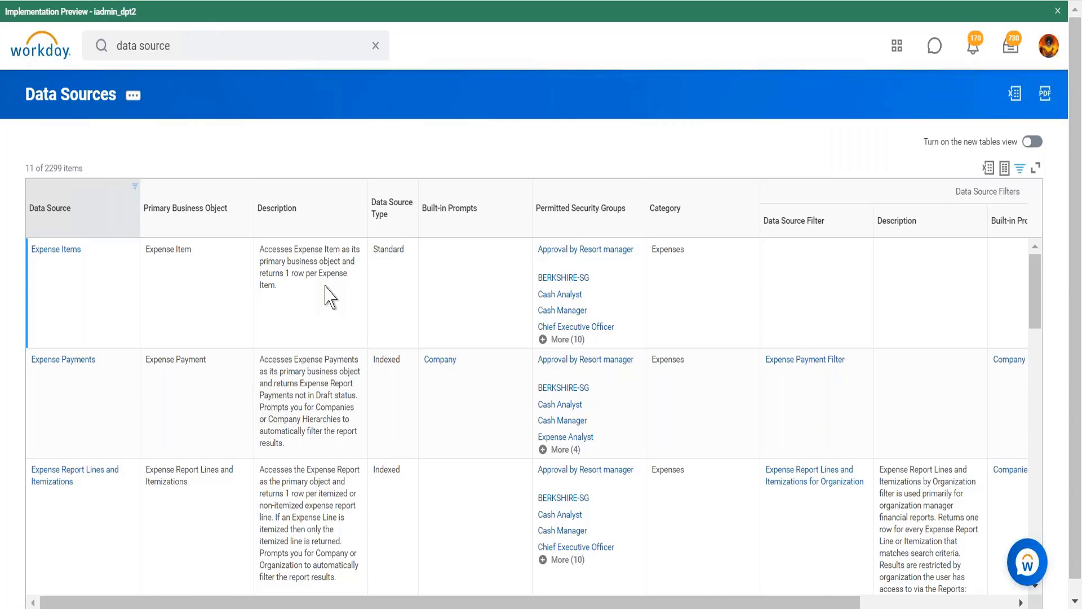
Examine the primary business objects, descriptions, built-in prompts and data source filters of the filtered expense data sources.
scroll(330, 296, "down", 2)
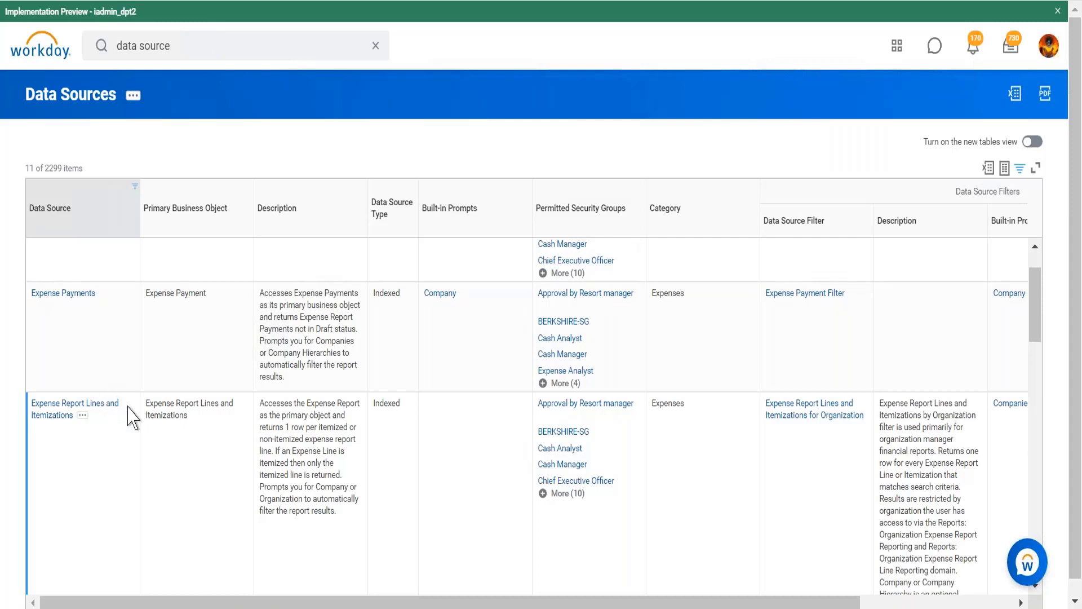
key("ctrl+minus")
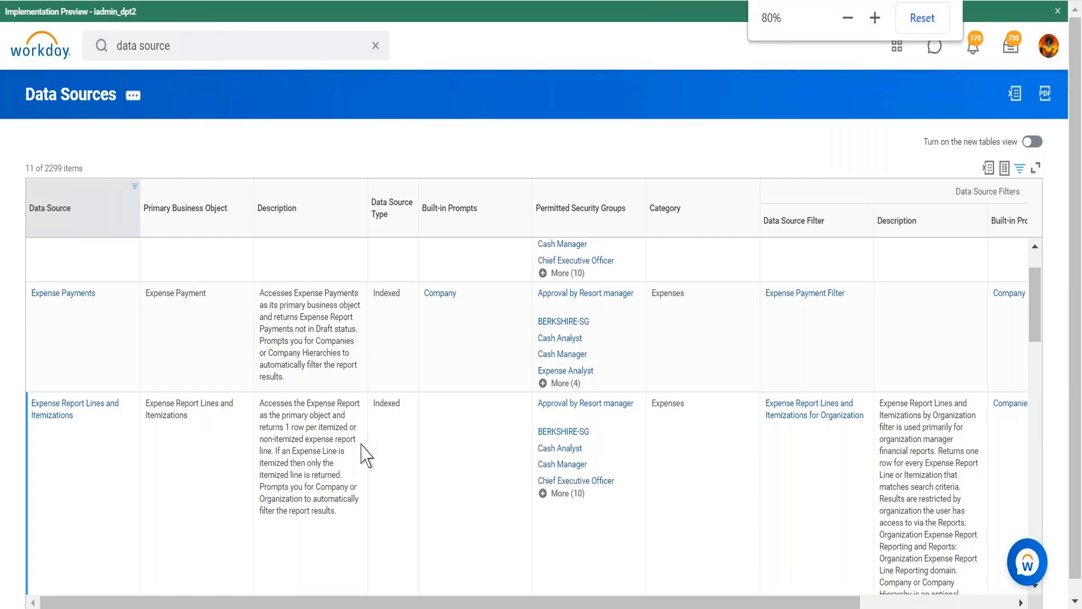
key("ctrl+plus")
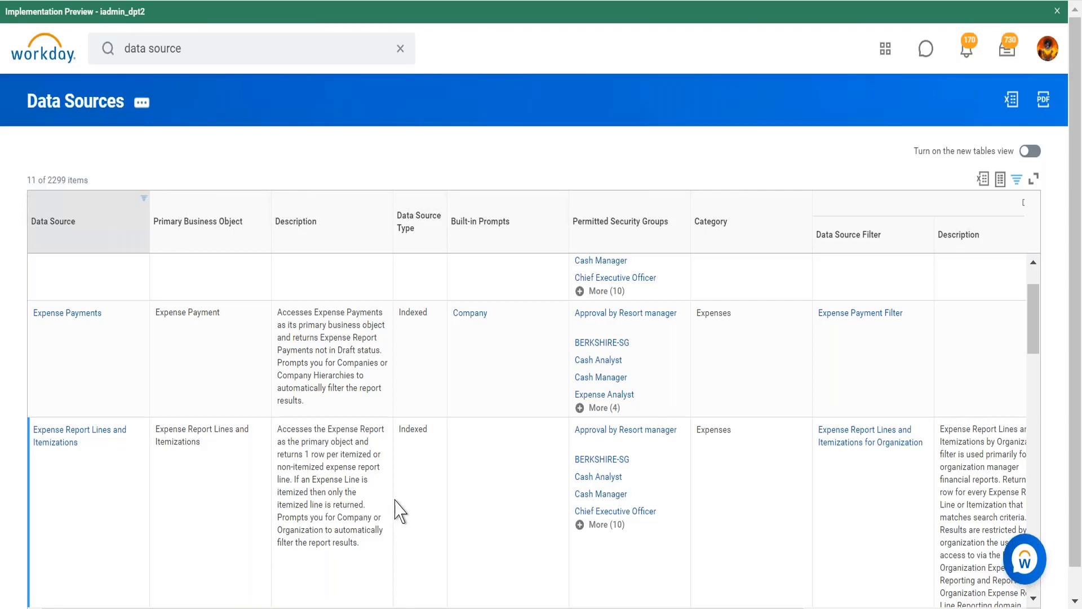
scroll(398, 511, "down", 10)
scroll(397, 511, "down", 3)
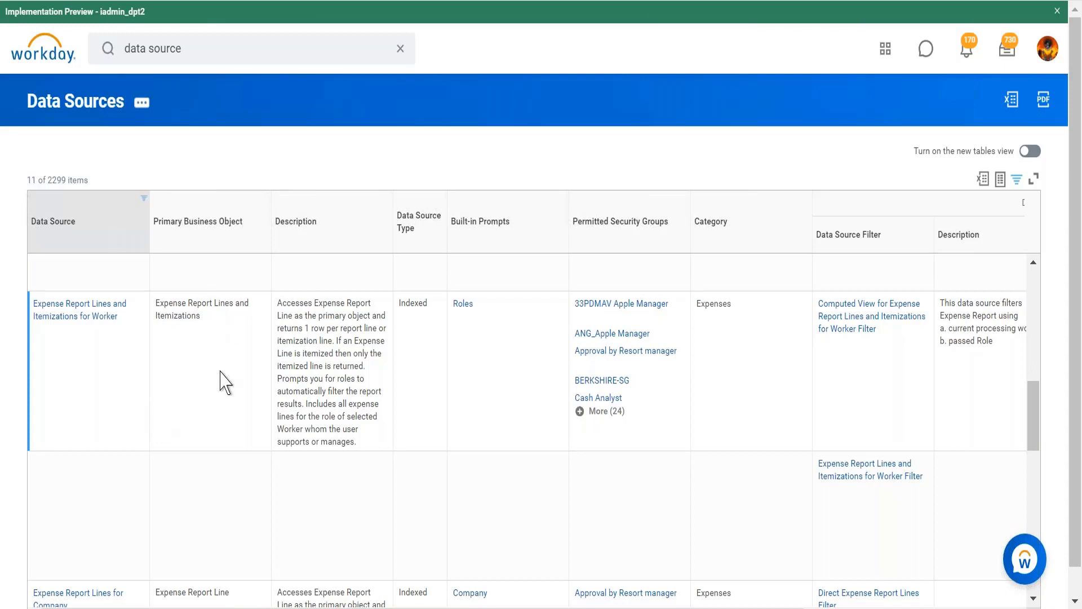
scroll(225, 383, "down", 2)
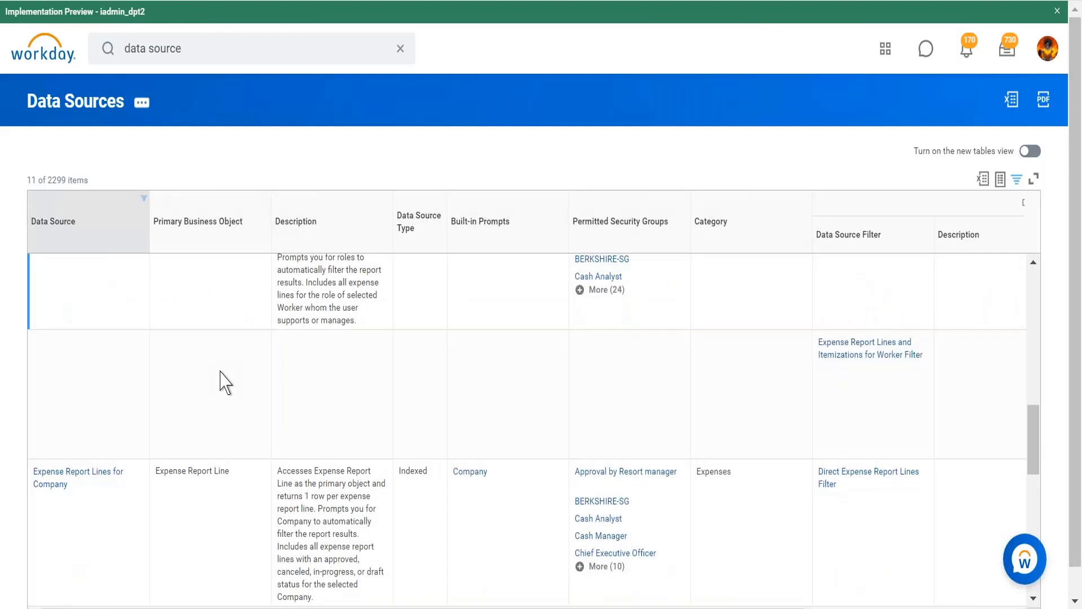
scroll(225, 384, "down", 5)
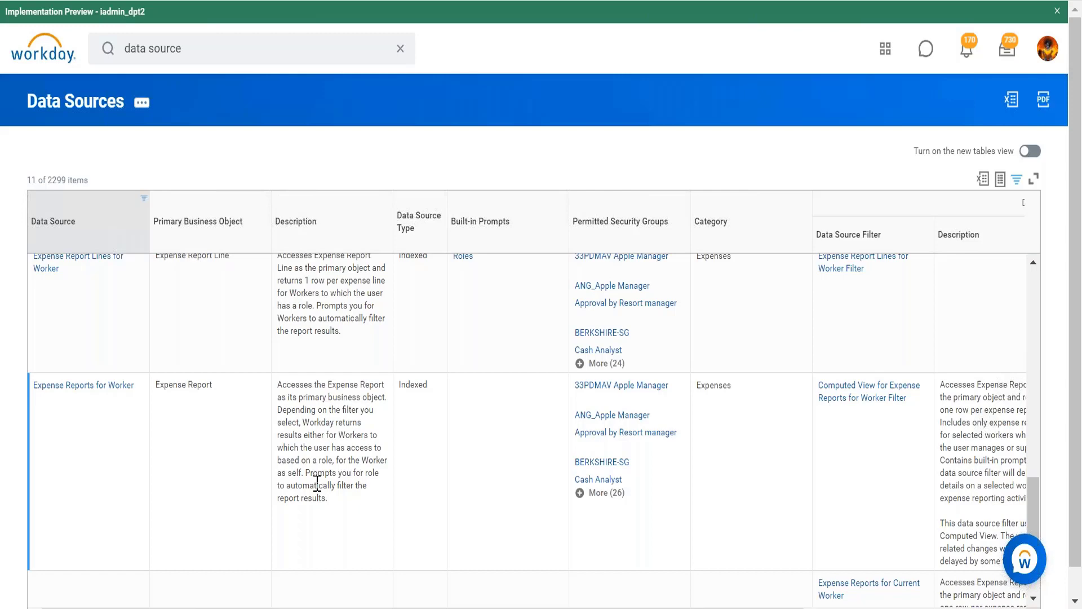
scroll(318, 483, "down", 4)
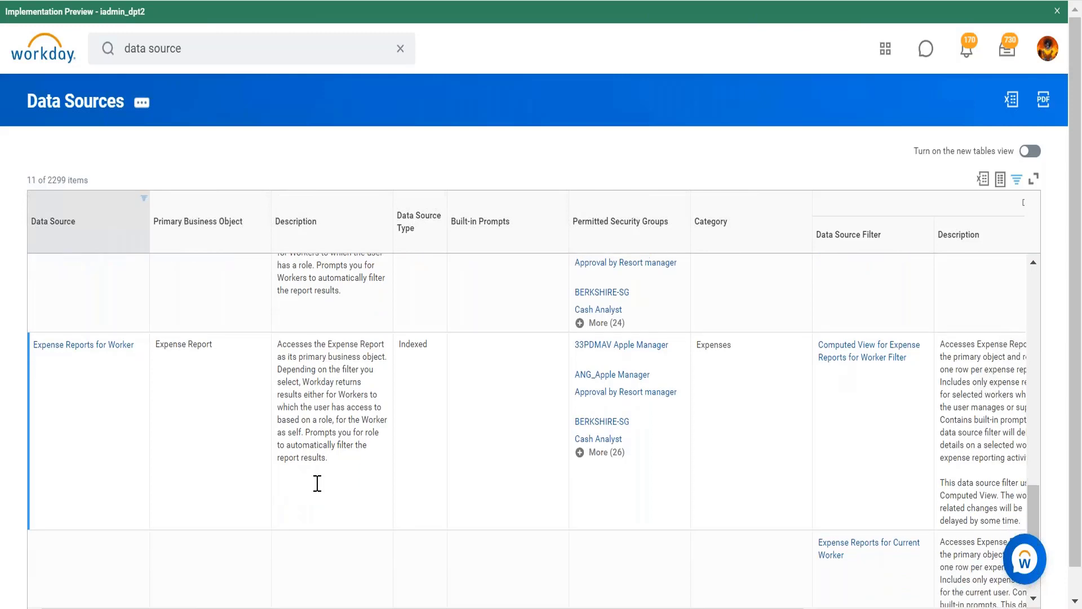
scroll(533, 429, "up", 5)
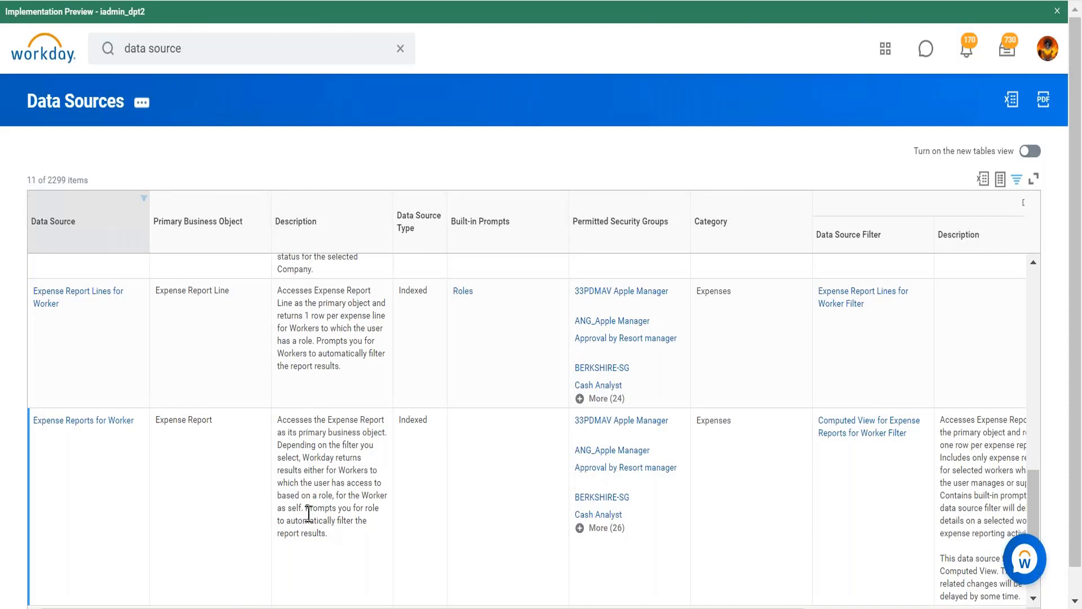
Remove all the expense data sources from the Data Source filter values.
left_click(102, 213)
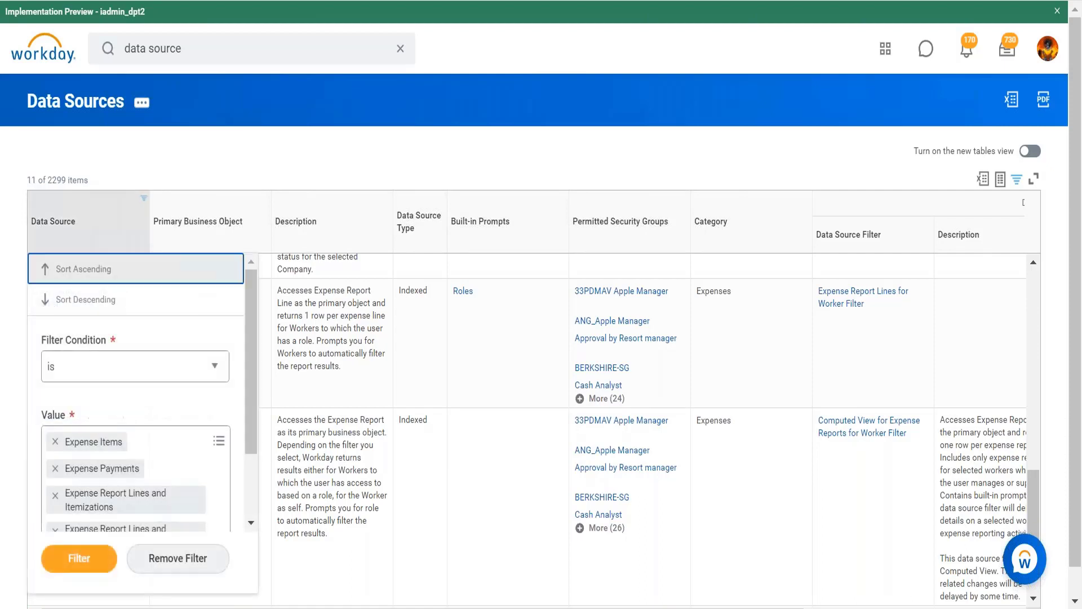
left_click(55, 441)
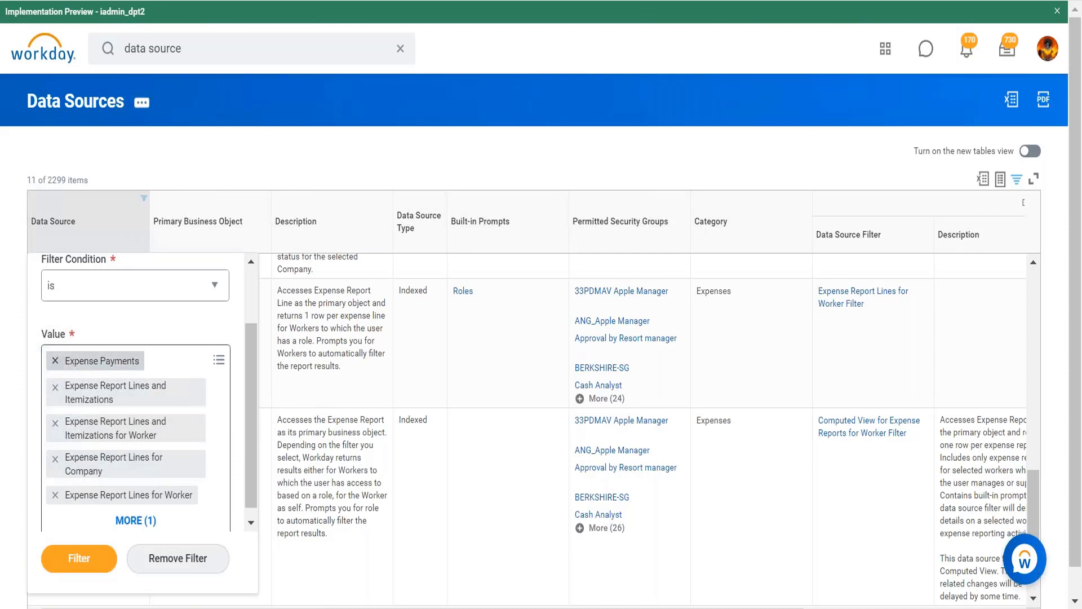
left_click(55, 364)
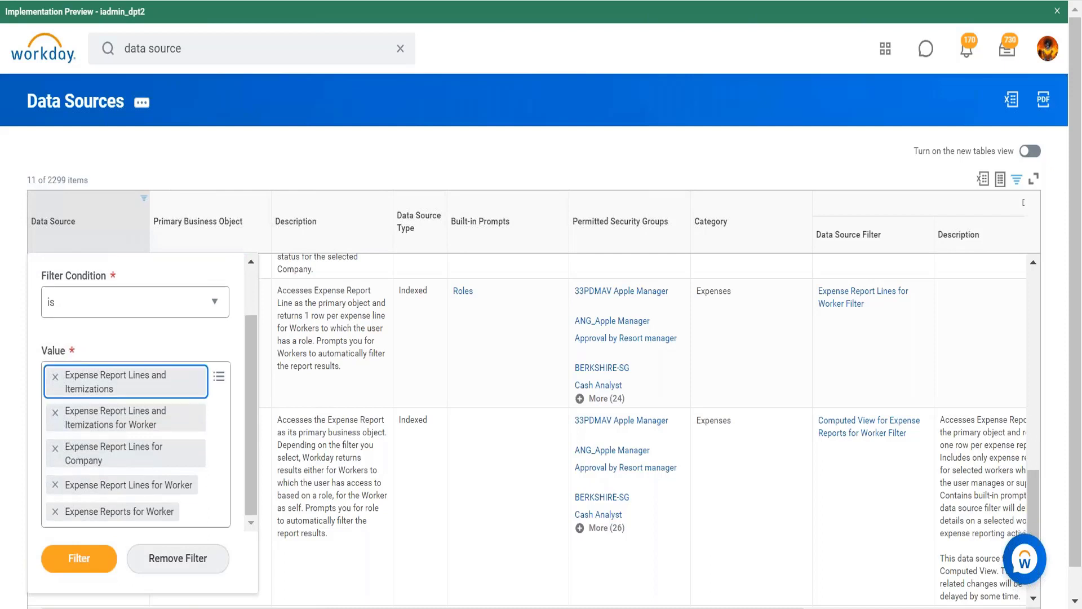
left_click(55, 376)
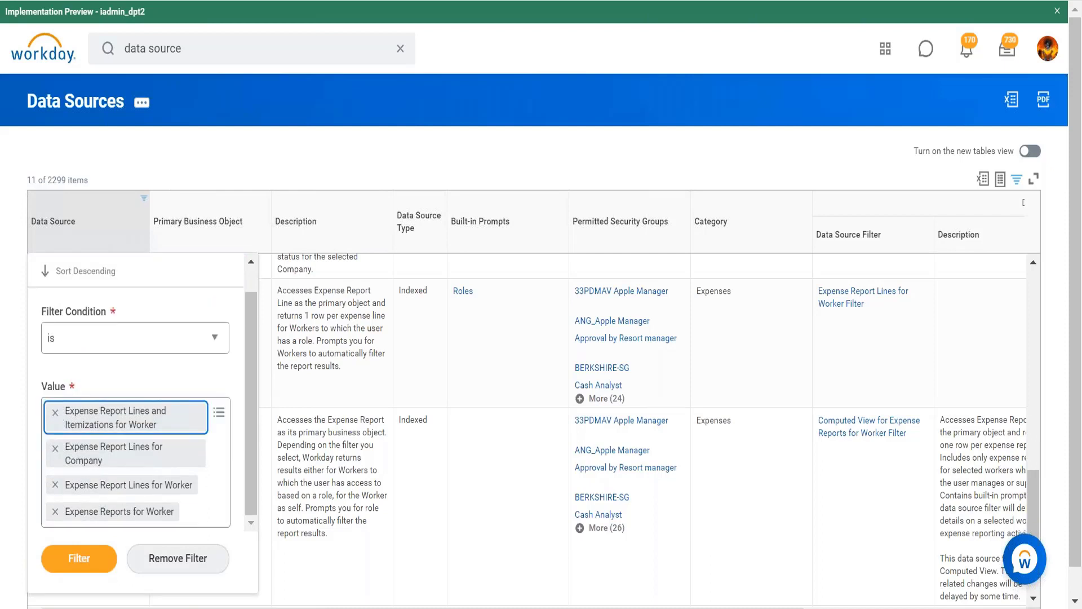
left_click(55, 417)
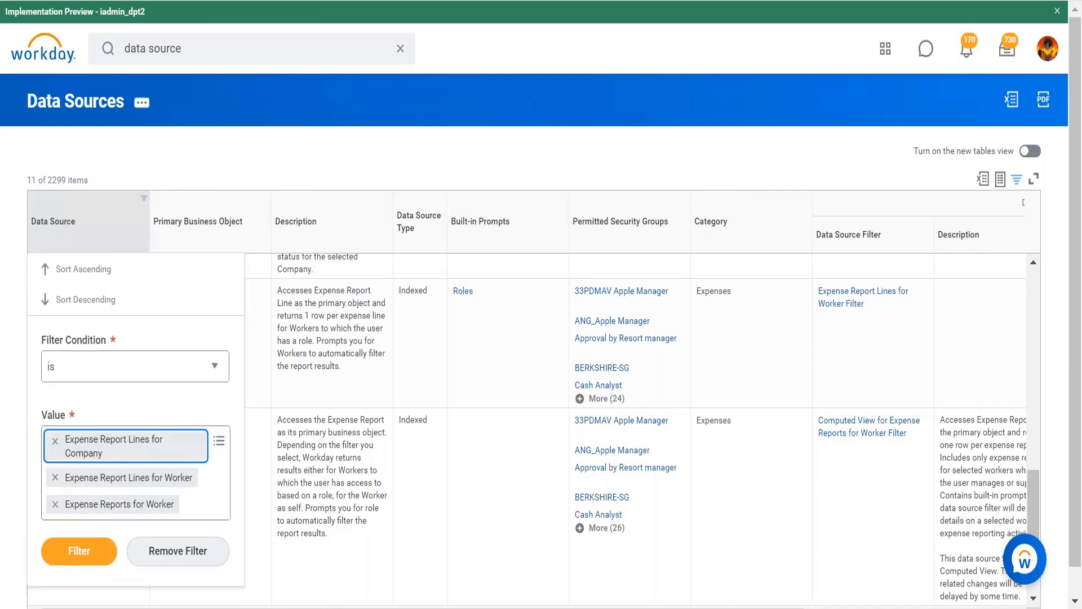
left_click(55, 442)
left_click(55, 442)
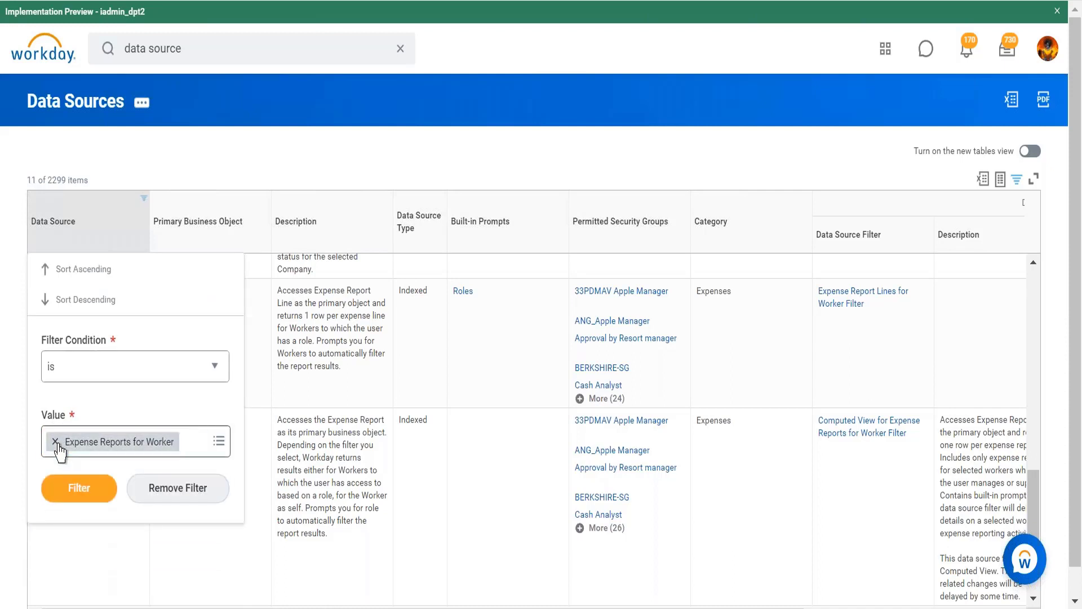
left_click(55, 441)
Search the Data Source filter values for "worker" and look through the matching data sources.
left_click(95, 442)
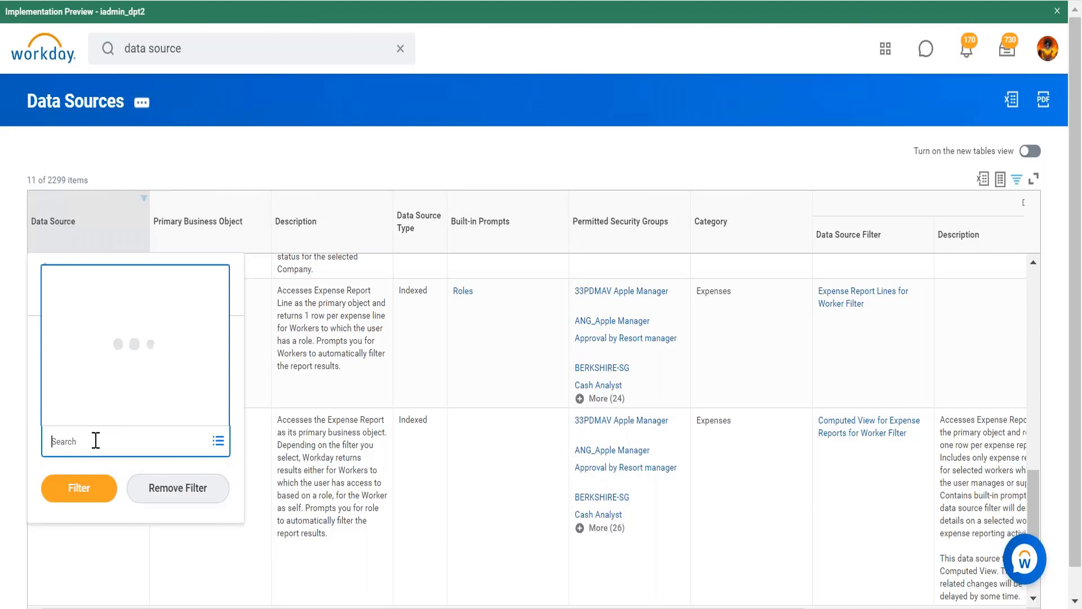
type("worker")
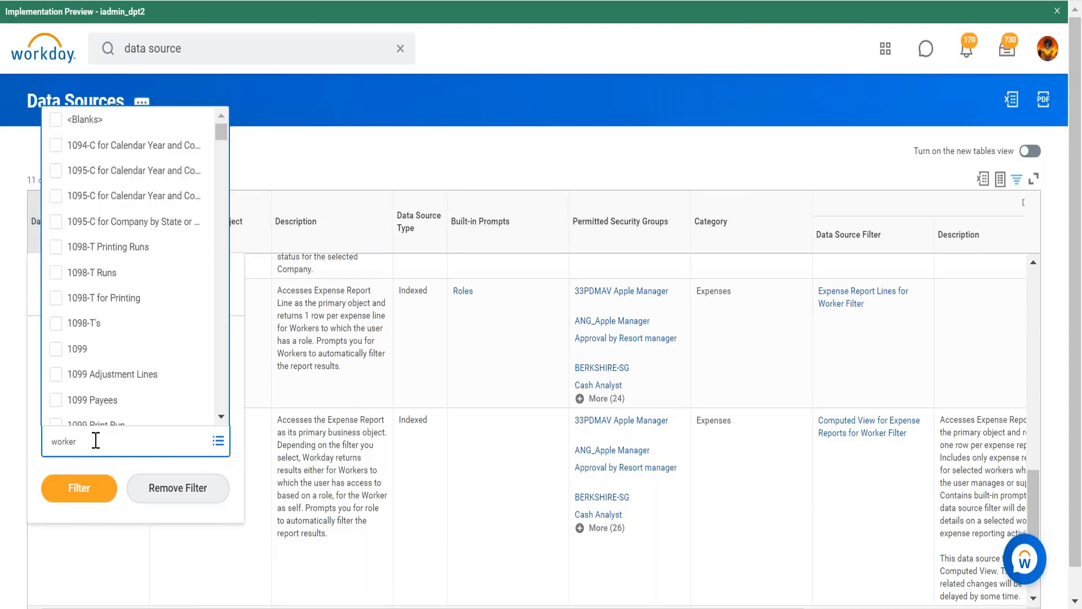
key("Return")
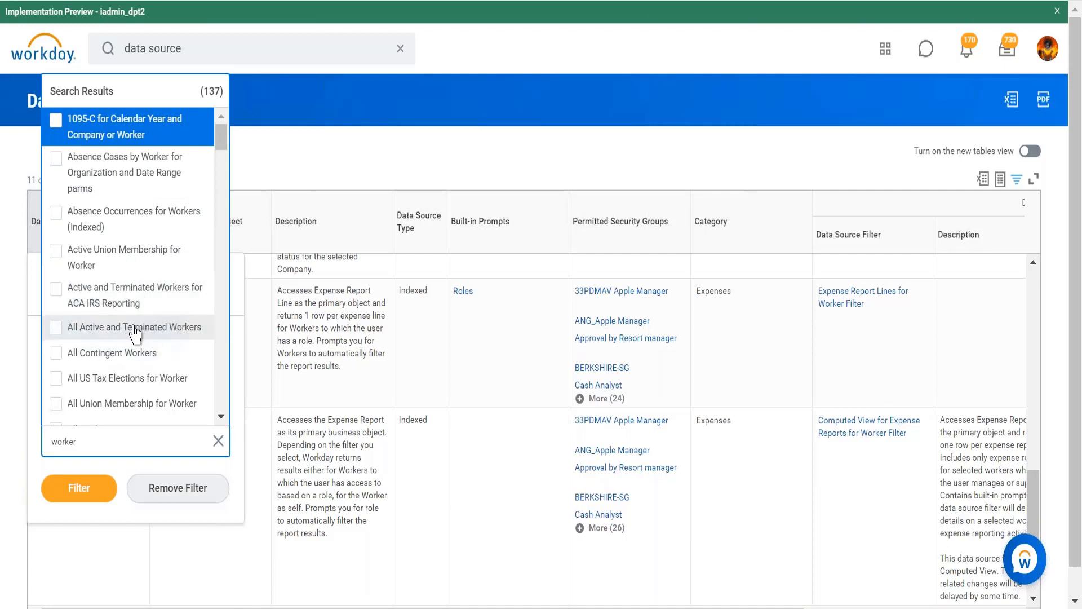
left_click(221, 418)
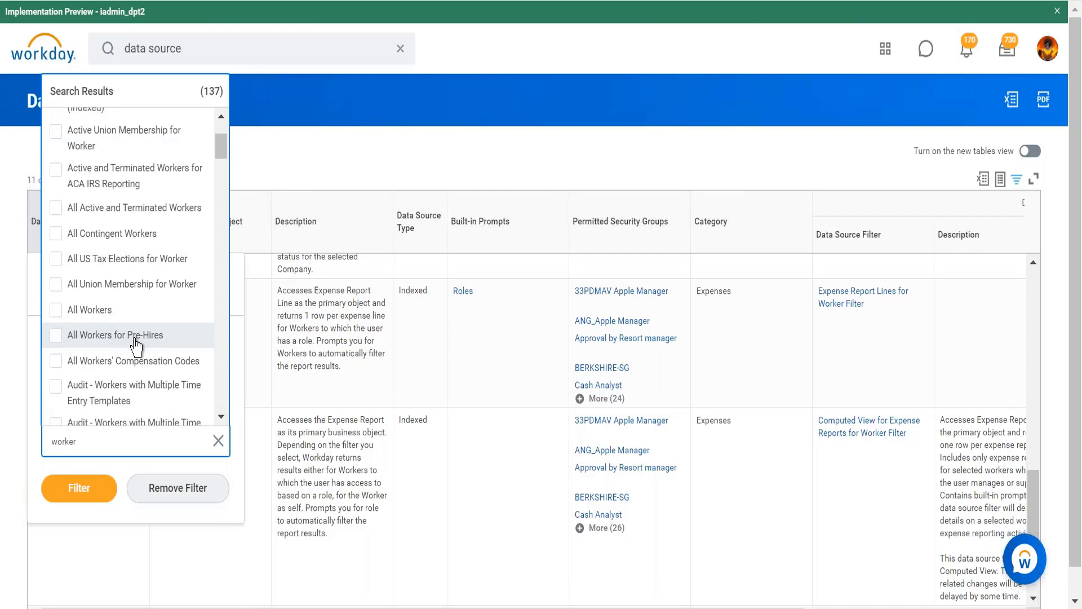
left_click(221, 418)
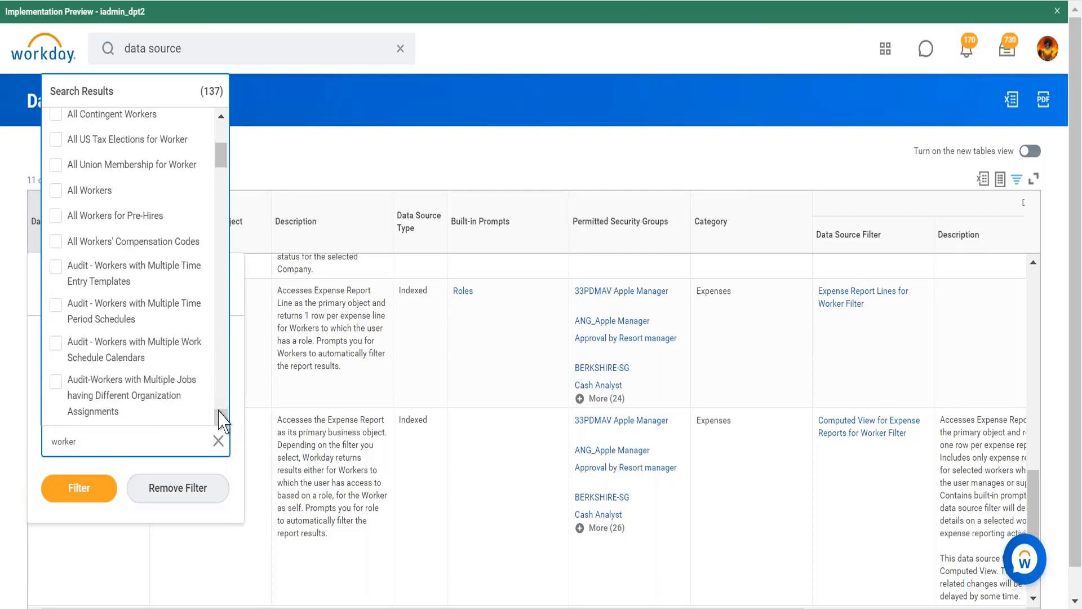
left_click(222, 116)
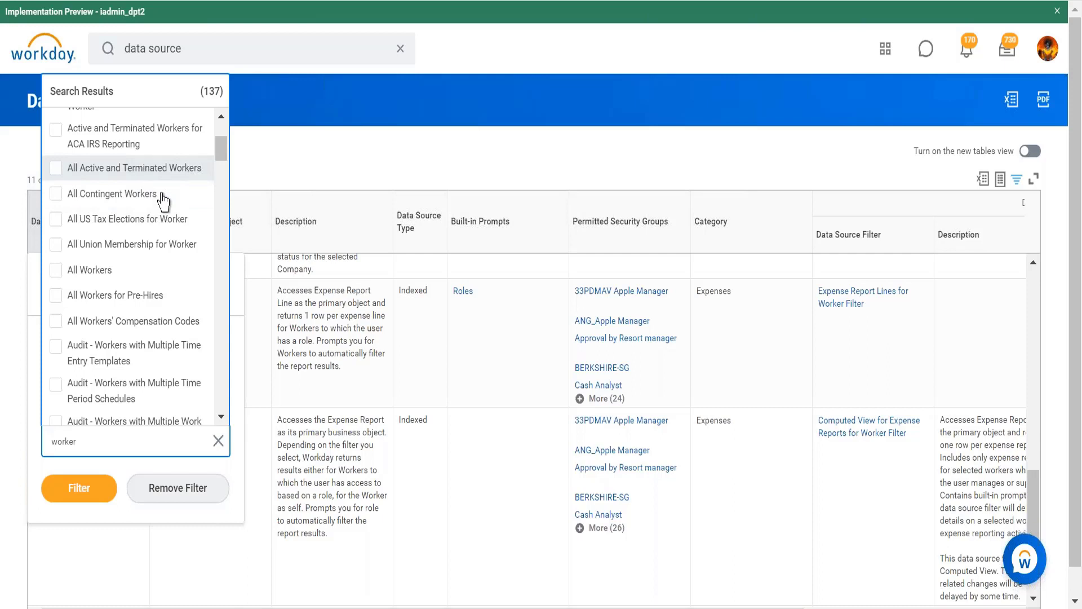
Select All Workers and All Active and Terminated Workers as filter values and apply the filter.
left_click(112, 273)
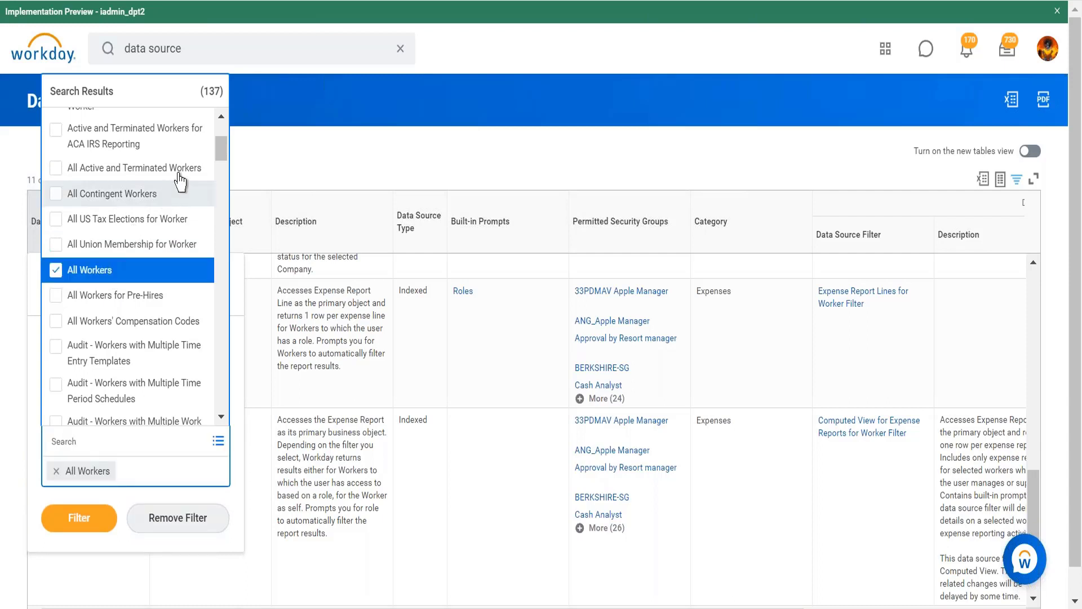
left_click(185, 172)
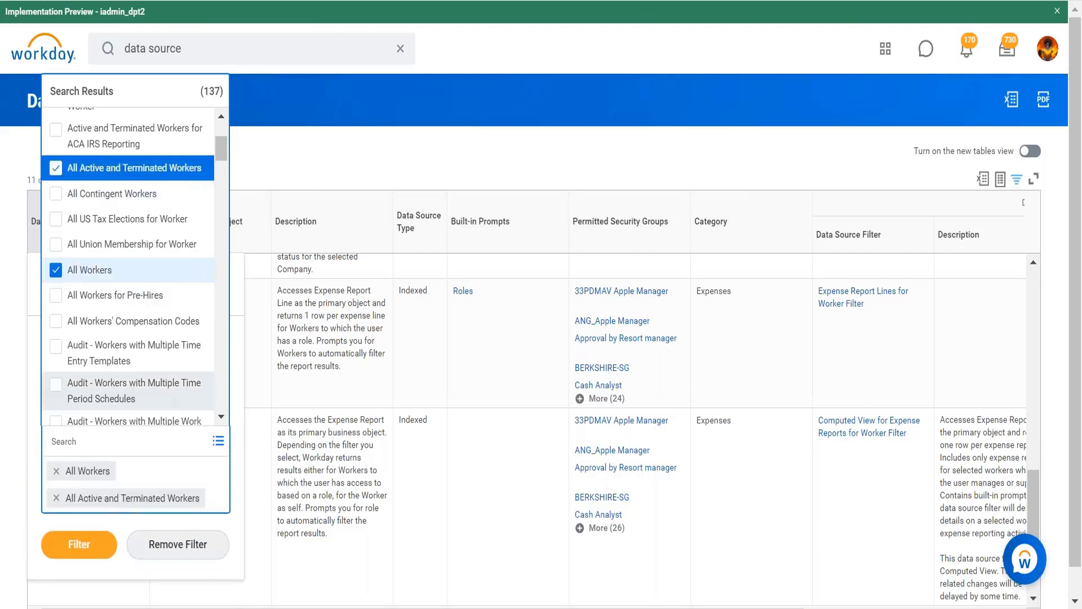
left_click(99, 547)
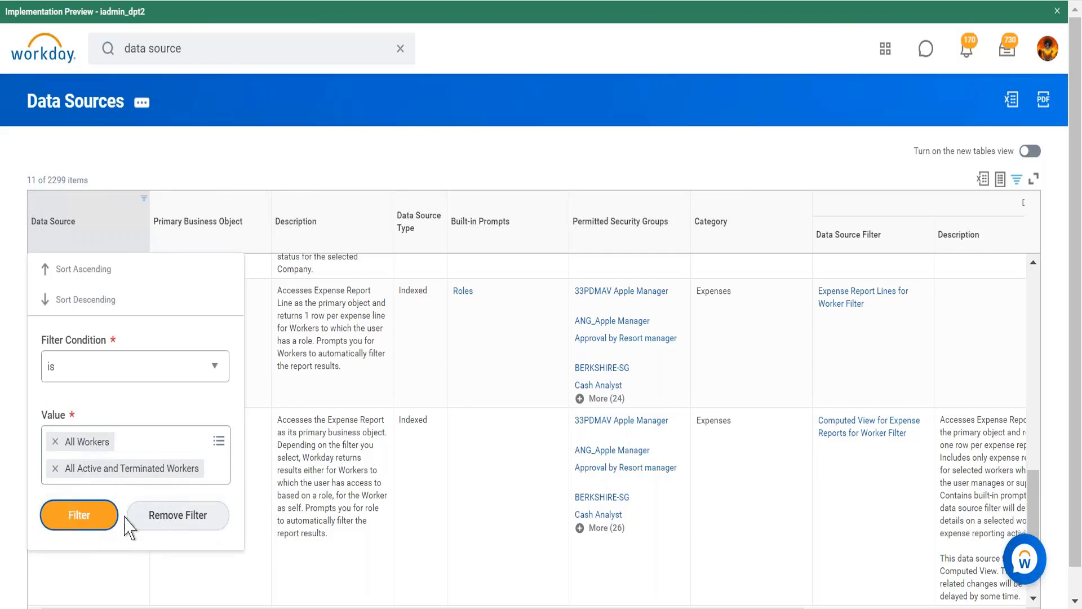
left_click(84, 519)
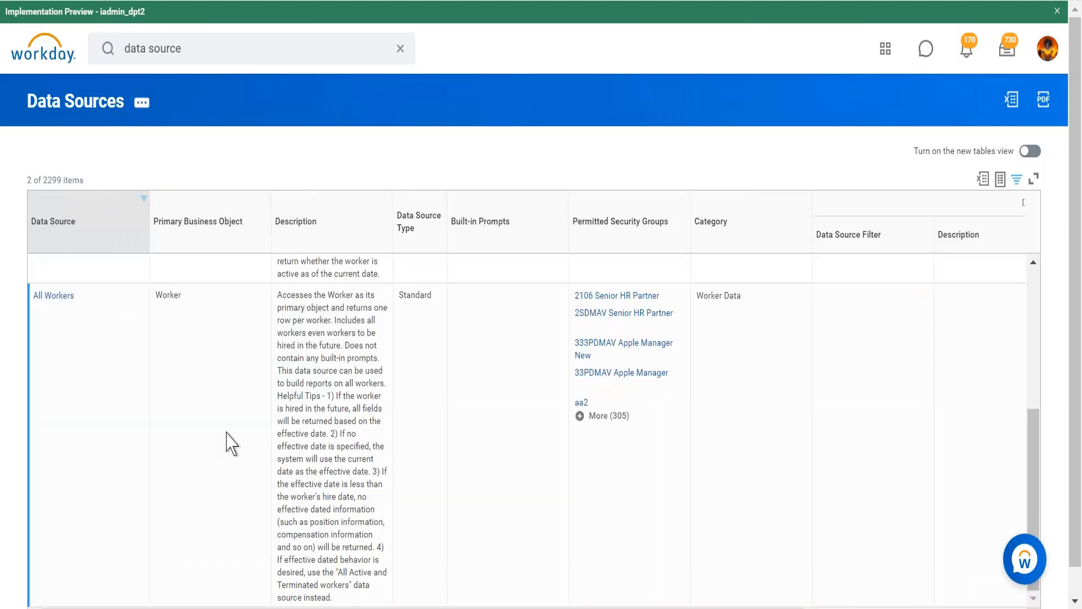
Compare the descriptions, data source types and built-in prompts of All Active and Terminated Workers and All Workers.
scroll(231, 444, "up", 5)
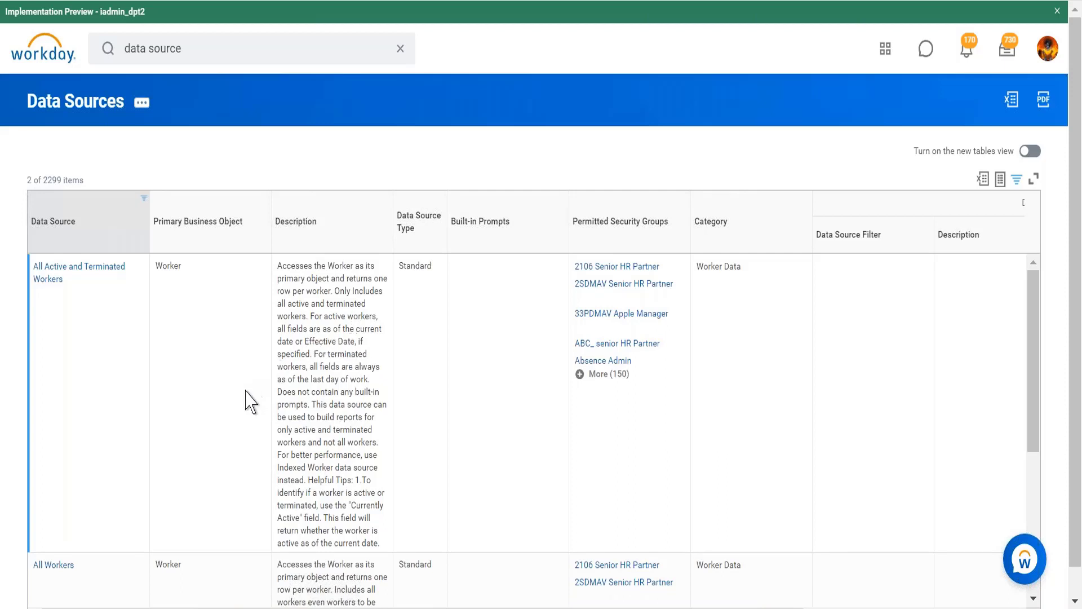
scroll(246, 402, "down", 1)
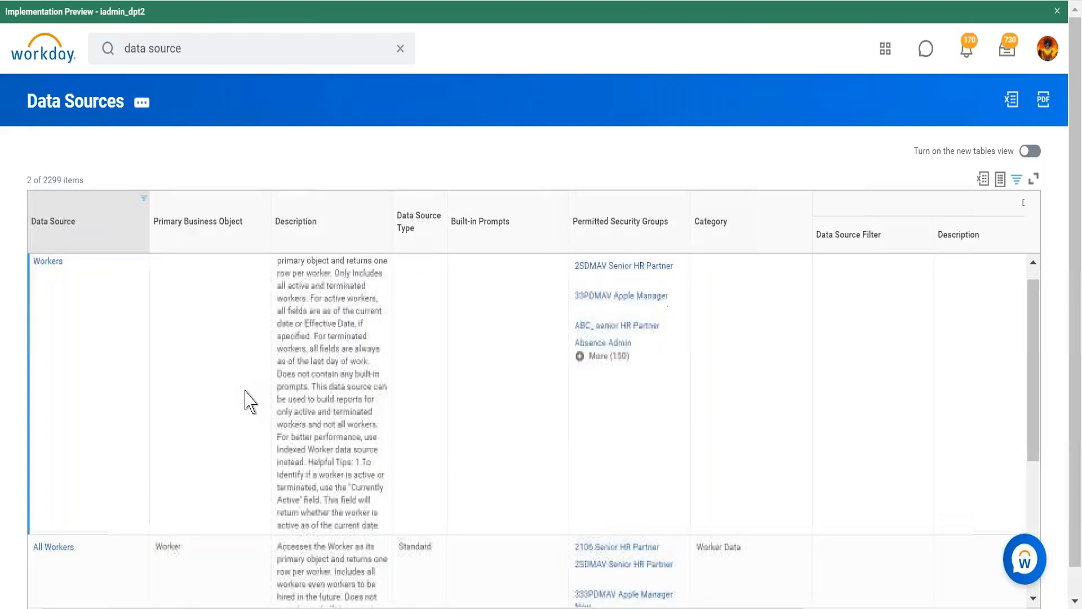
scroll(246, 402, "down", 2)
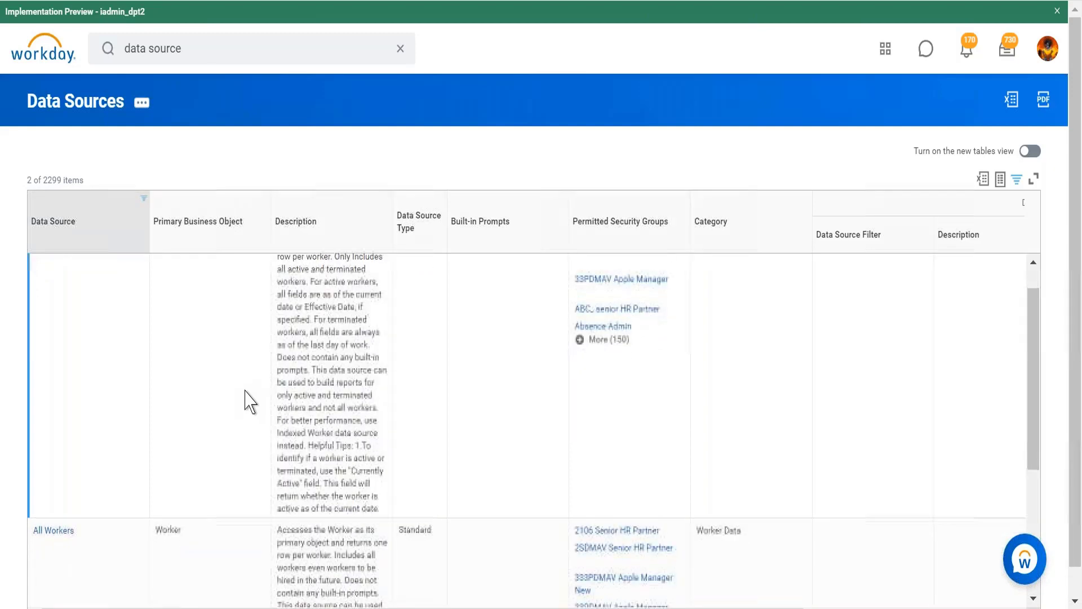
scroll(246, 402, "down", 6)
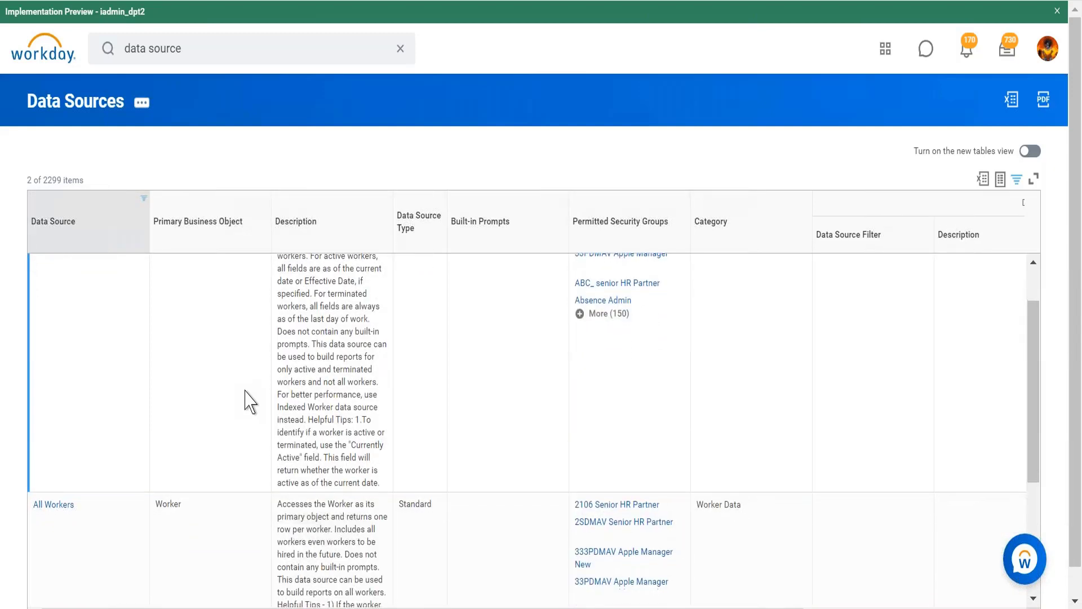
scroll(247, 401, "down", 4)
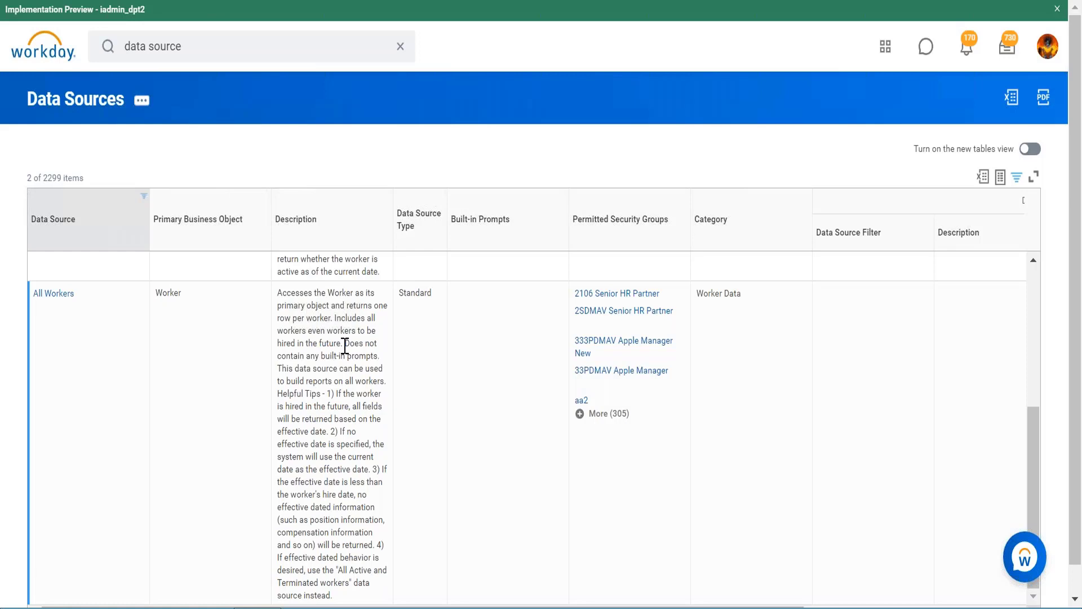
Clear the worker values from the Data Source filter and search its values for "all employees".
left_click(115, 222)
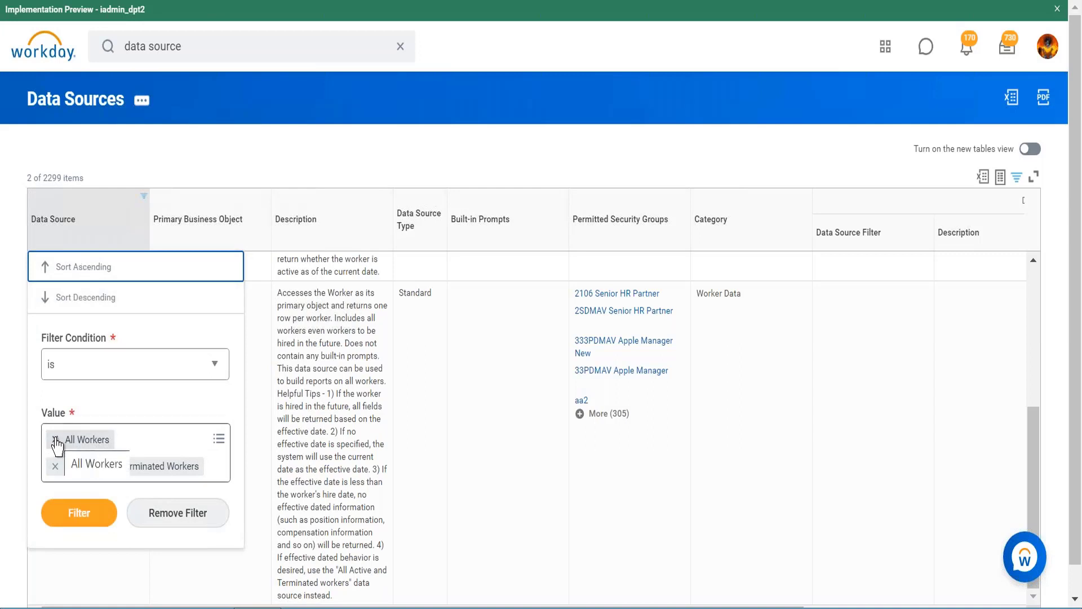
left_click(56, 439)
left_click(55, 439)
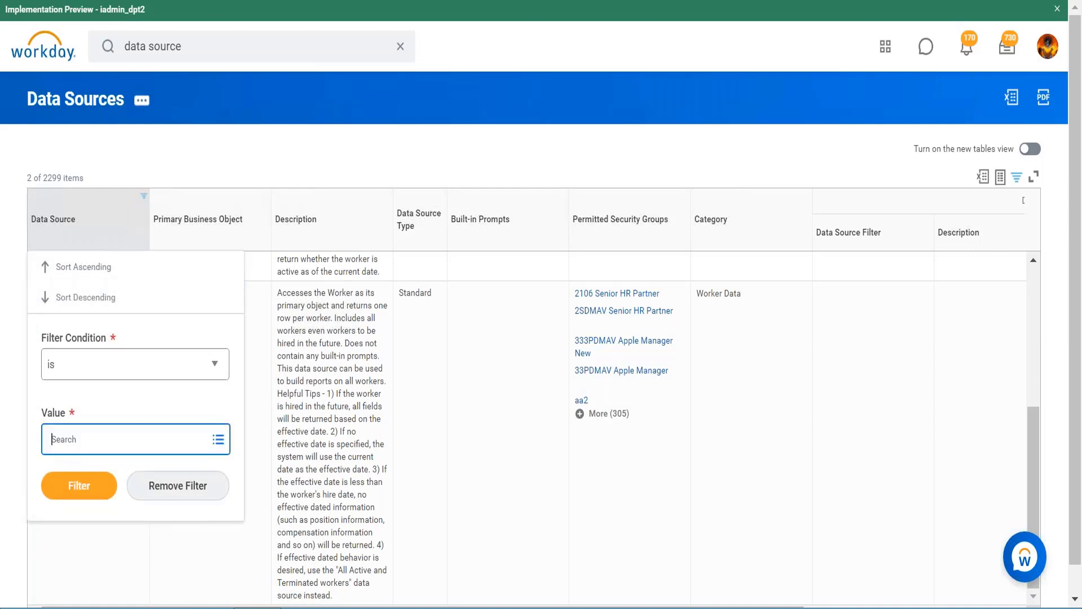
left_click(110, 439)
type("all")
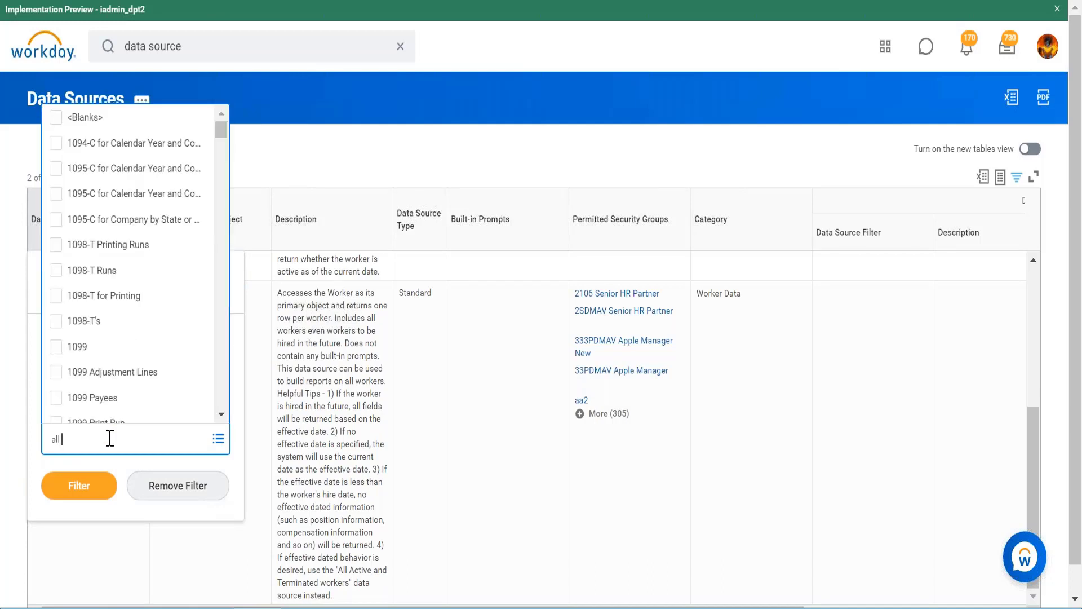
type(" employees")
Search Workday for "create custom report" and open the Create Custom Report task.
left_click(206, 49)
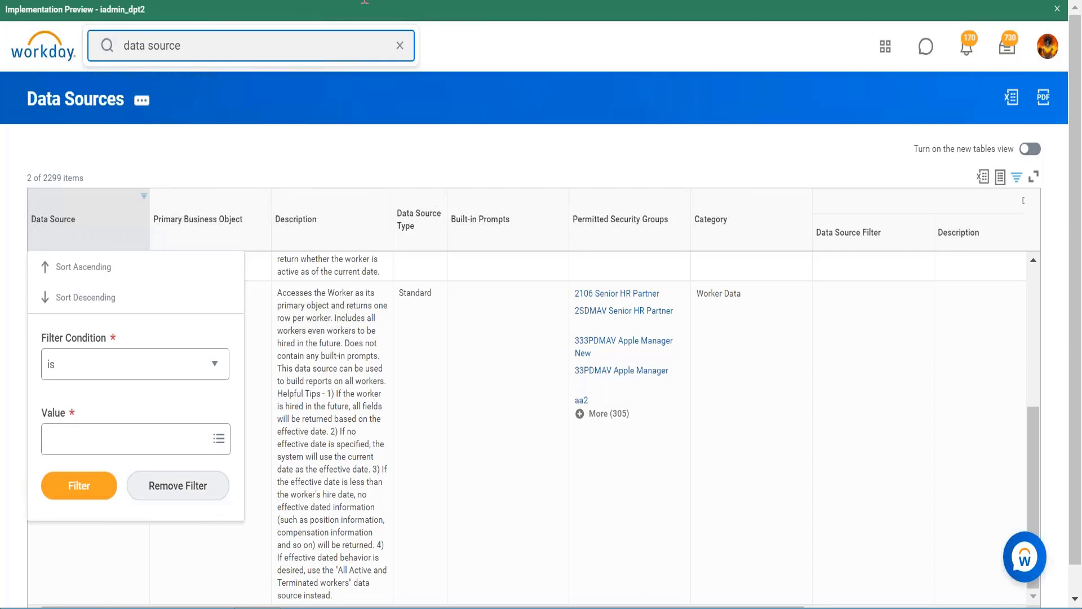
left_click(399, 42)
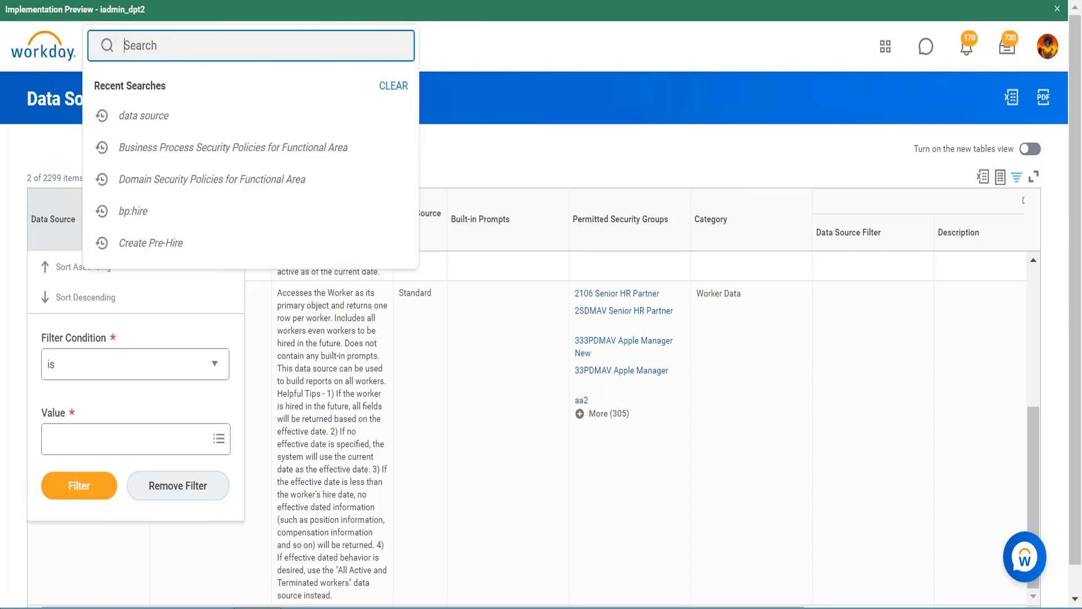
type("create custom report")
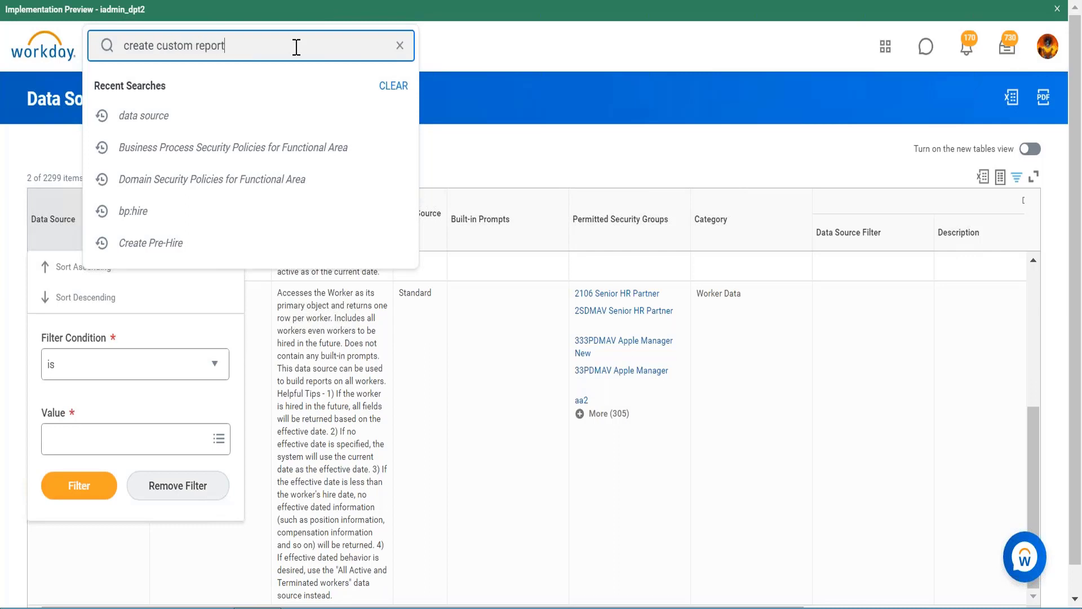
key("Return")
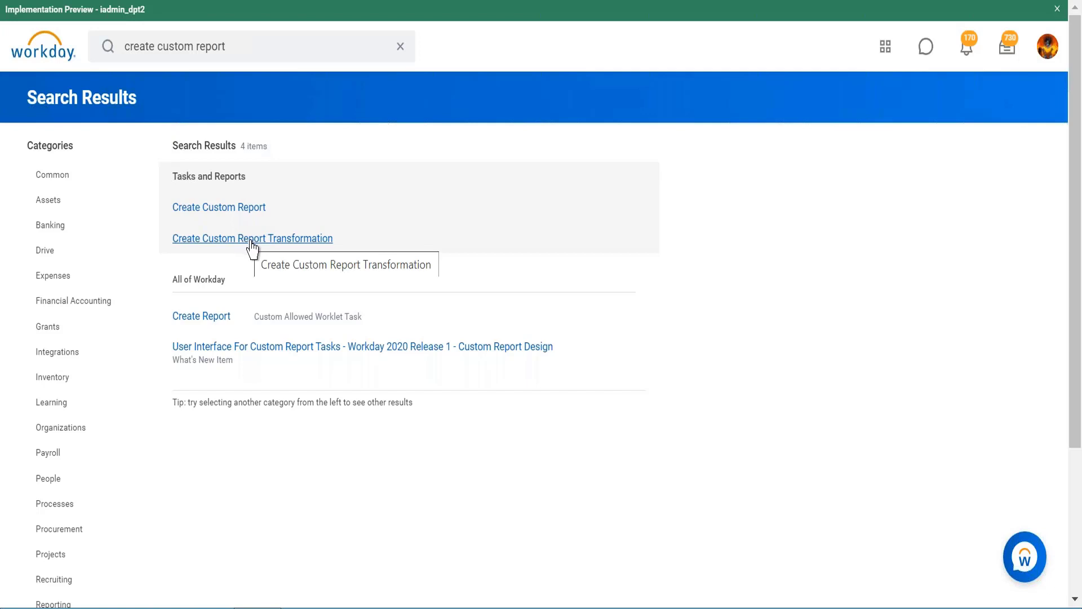
left_click(242, 212)
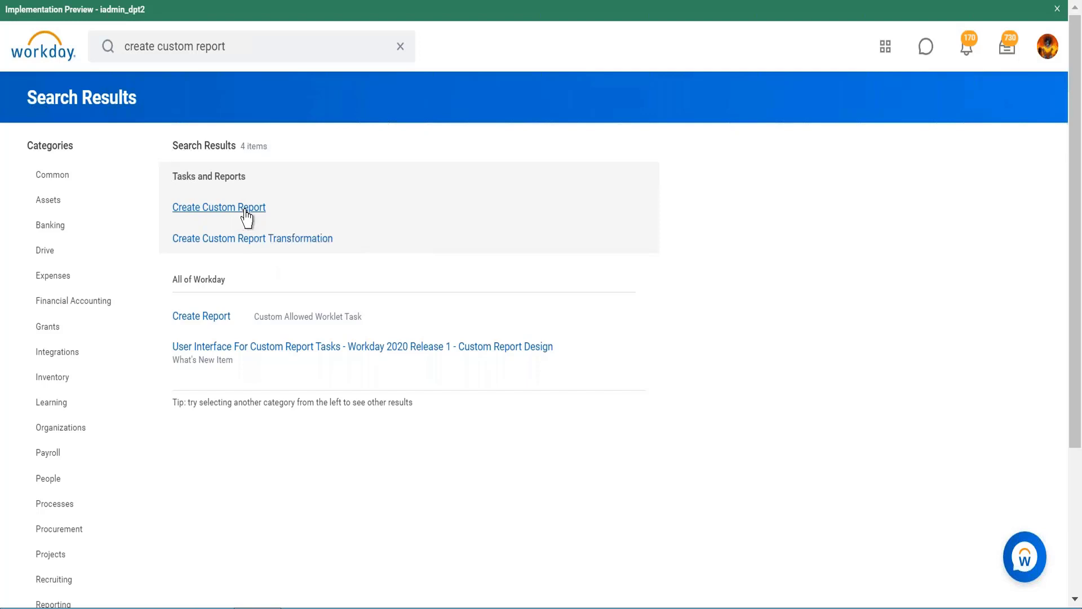
Name the new custom report "Cr Expense report for workers".
left_click(252, 156)
type("Cr")
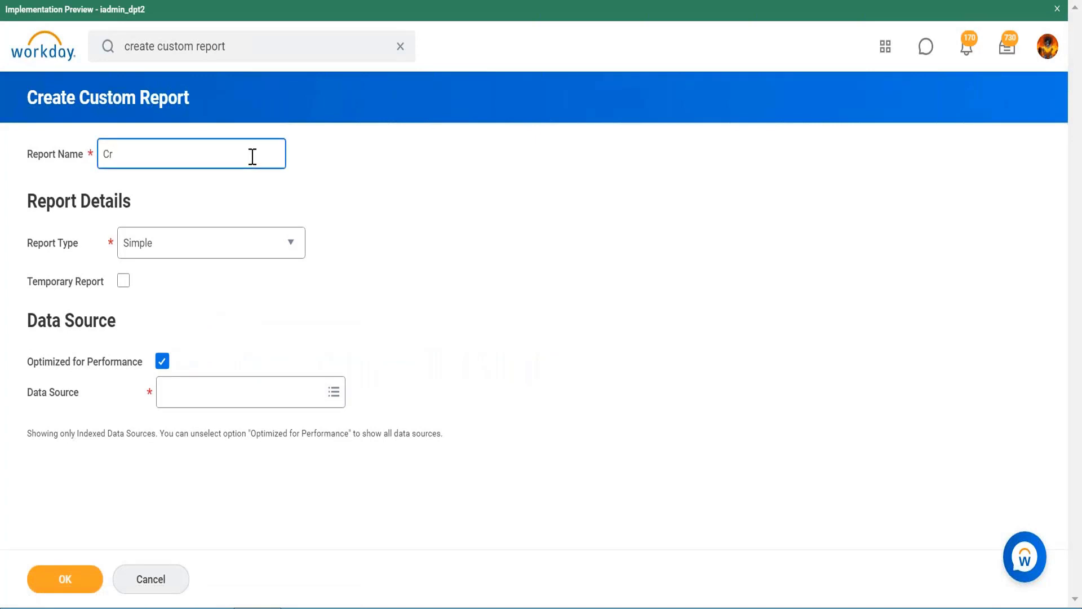
type(" Exx")
key("BackSpace")
type("pre")
key("BackSpace")
type("ense report for workers")
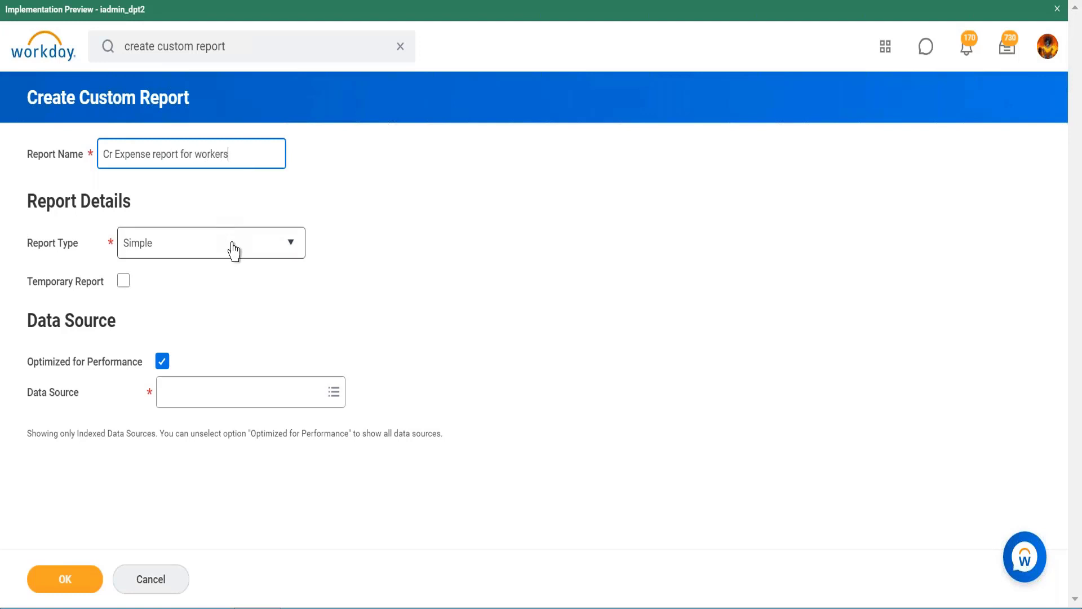
Set the report type to Advanced and view the ways to browse for a data source.
left_click(234, 250)
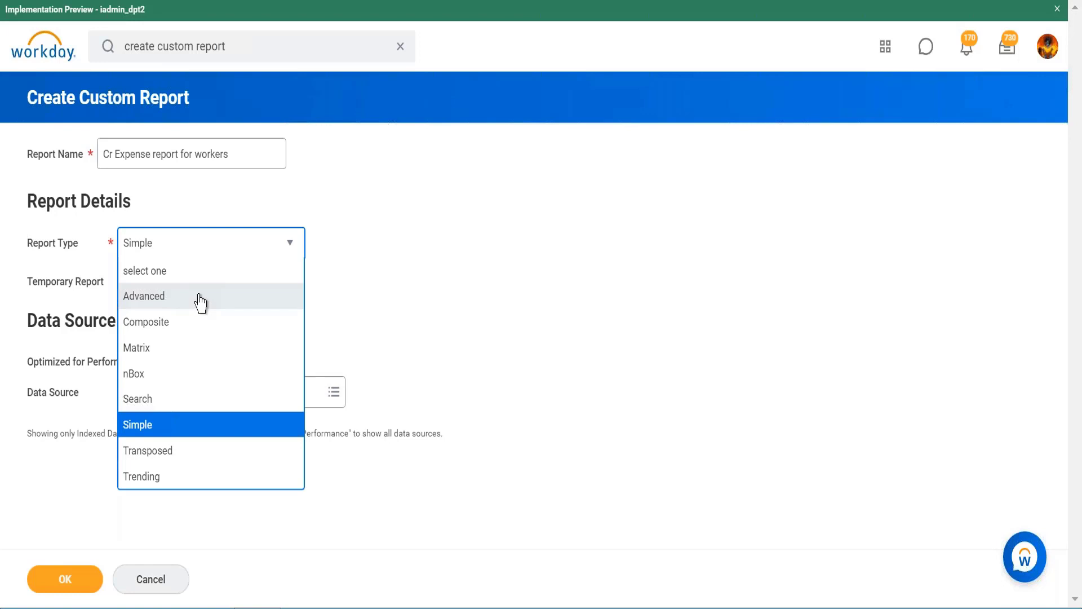
left_click(201, 297)
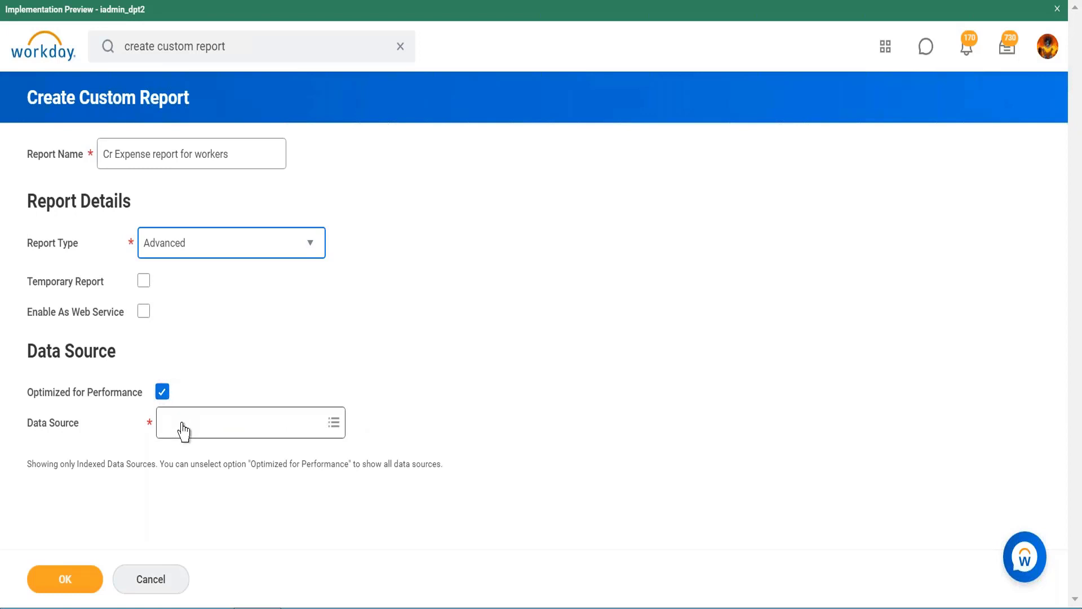
left_click(183, 431)
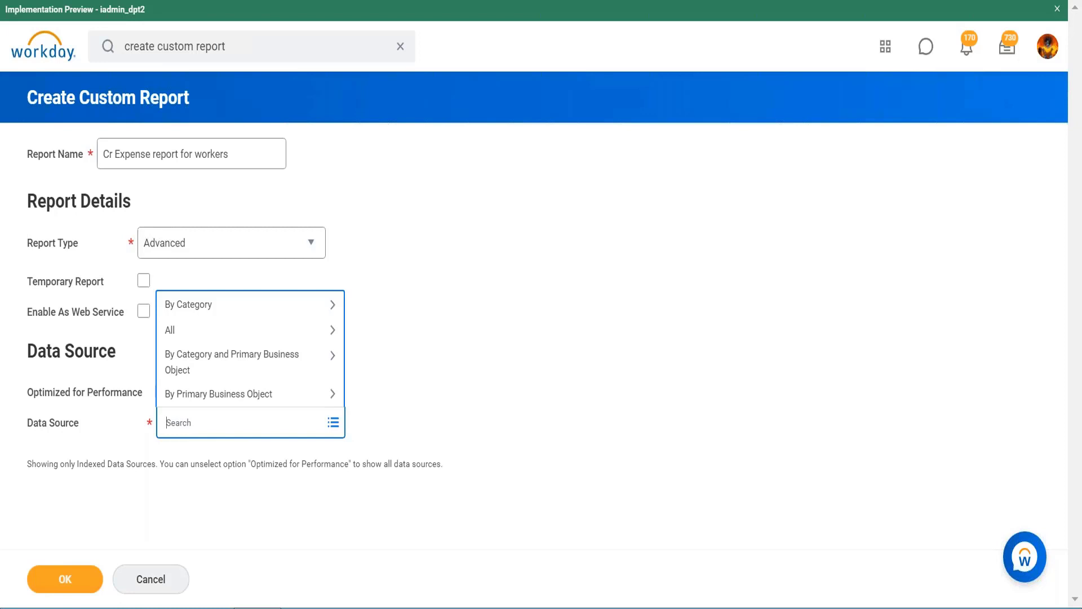
left_click(430, 352)
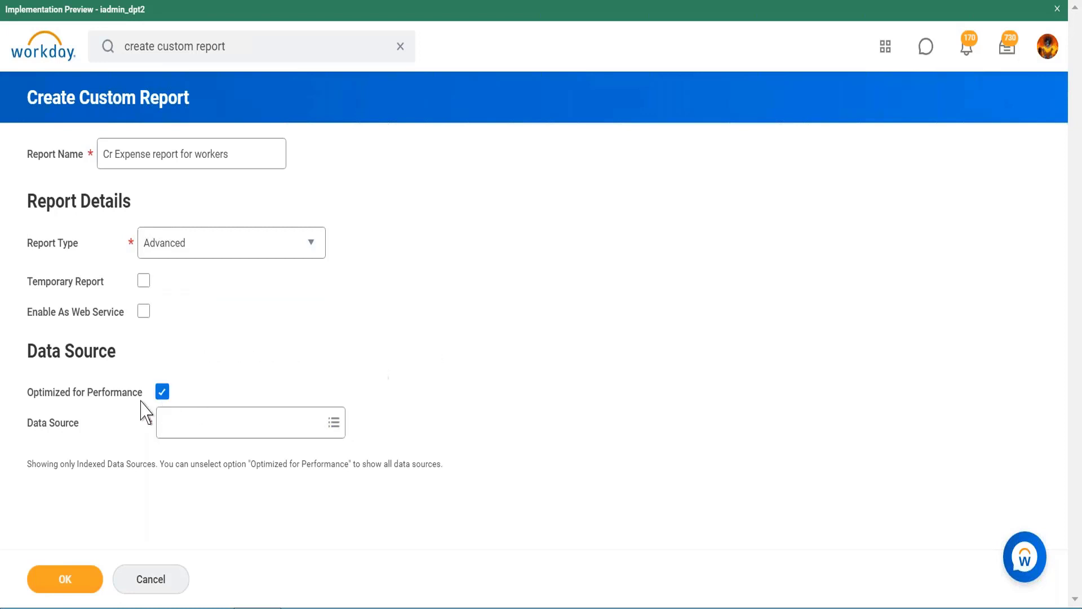
Turn off Optimized for Performance, choose All Active and Terminated Workers as the data source, and create the report.
left_click(162, 393)
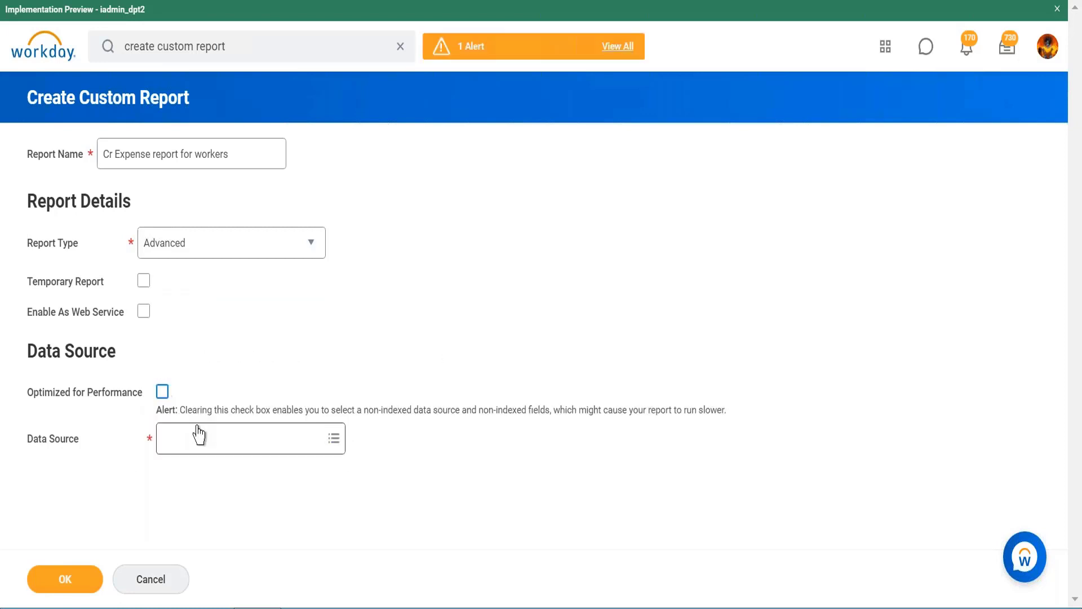
left_click(198, 437)
type("ac")
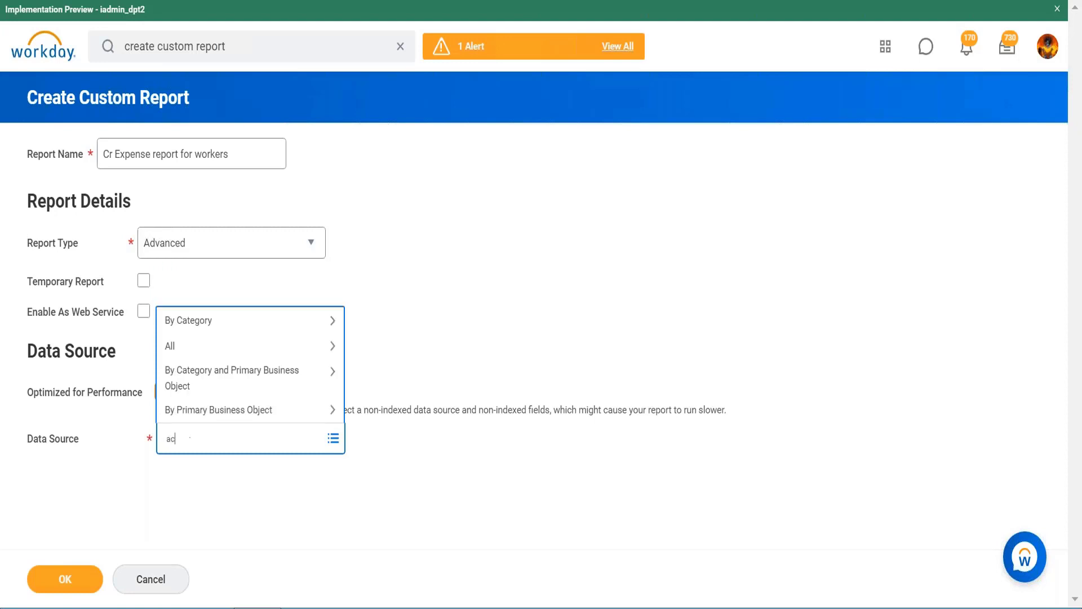
type("tive worker")
key("Return")
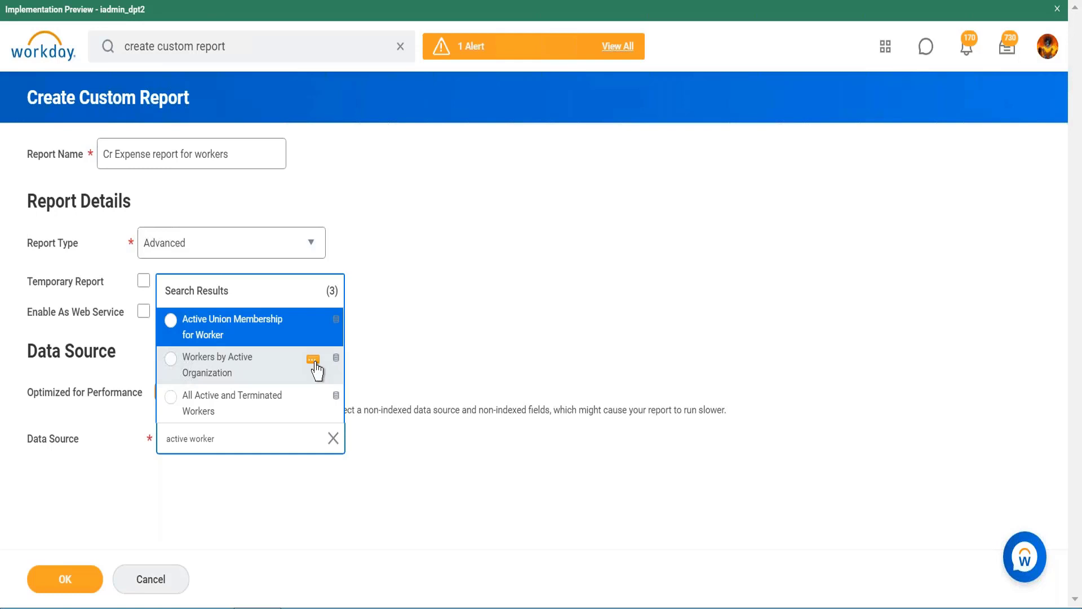
left_click(217, 415)
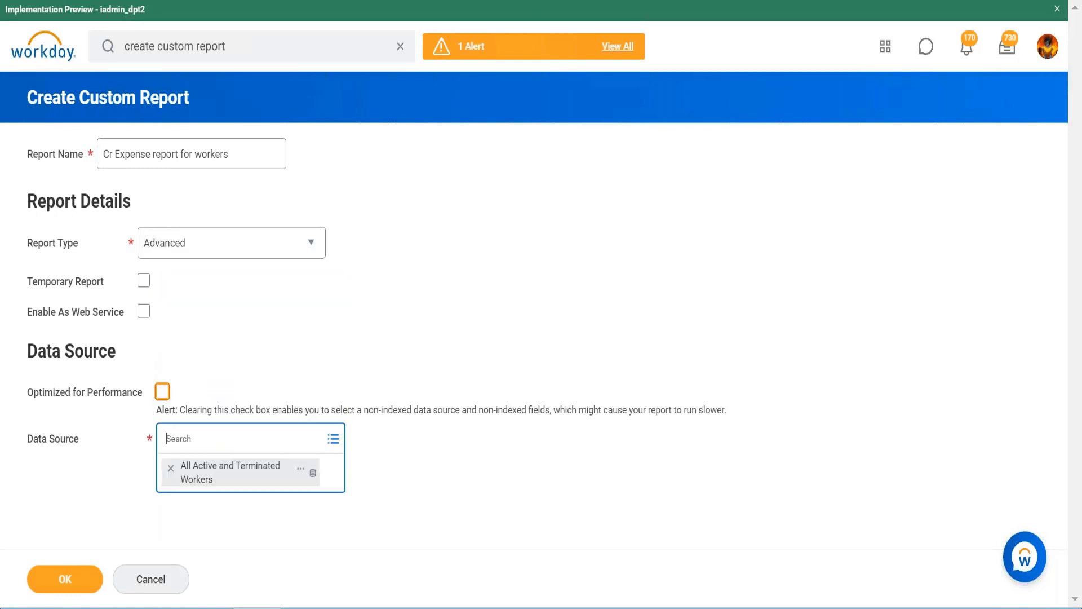
left_click(64, 584)
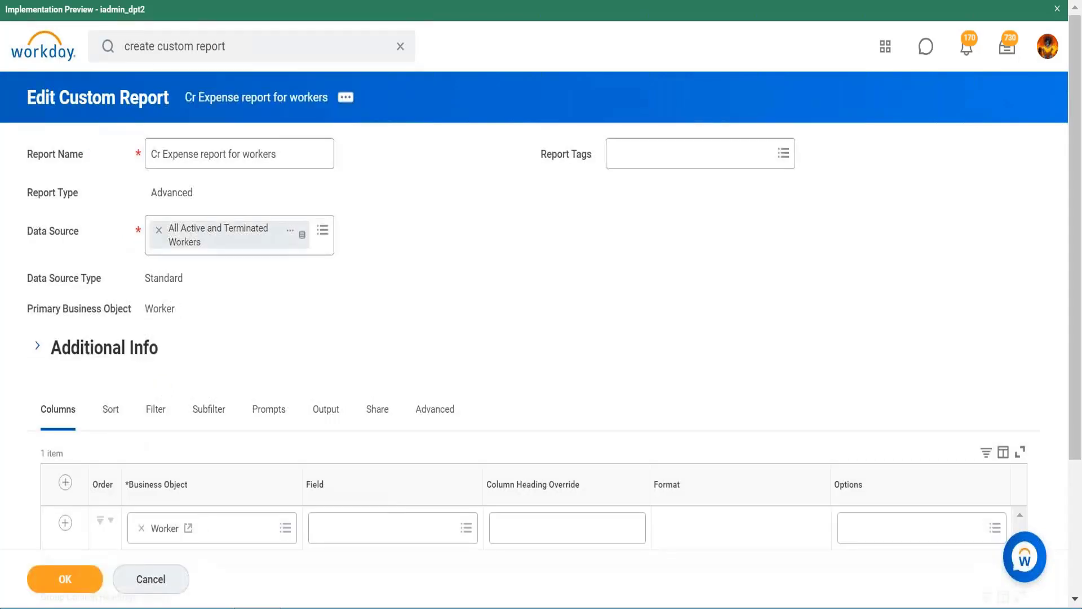
Search the fields for the first Worker column for "name" and look through the legal and preferred name options.
scroll(407, 269, "down", 3)
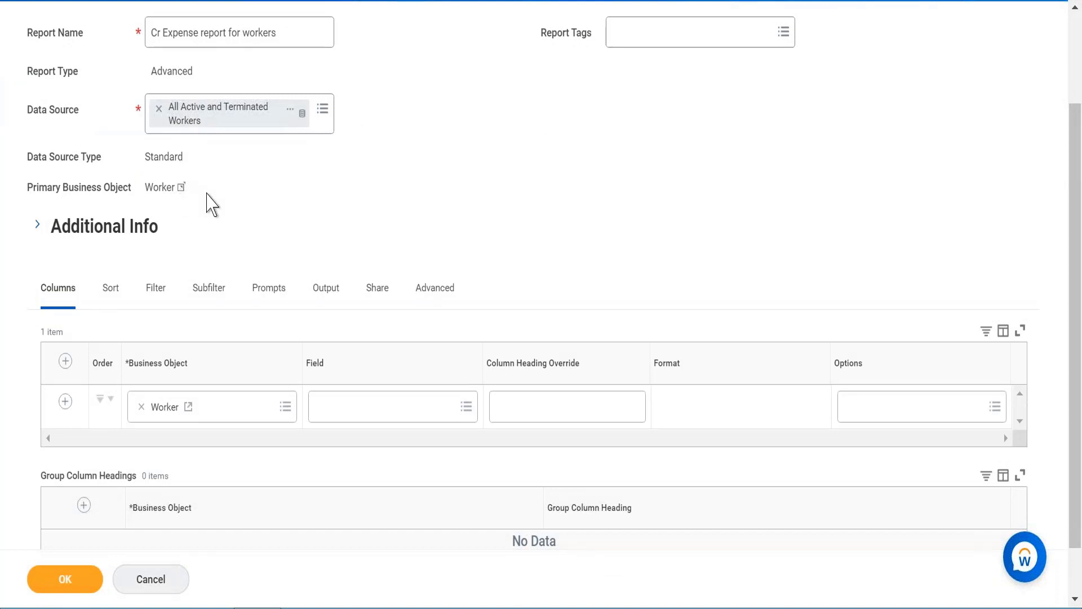
scroll(313, 216, "down", 1)
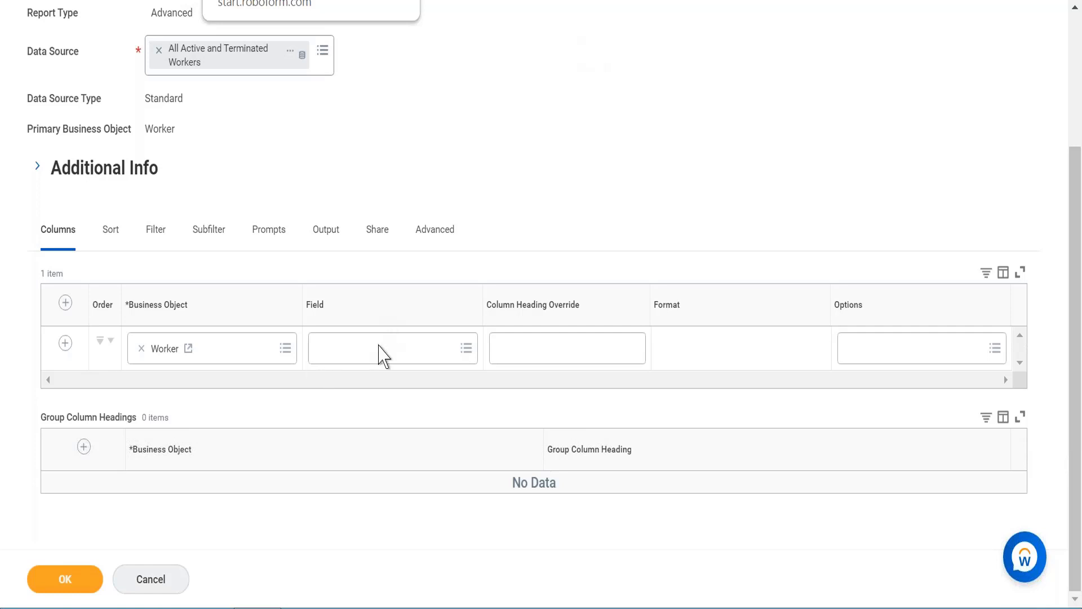
left_click(389, 348)
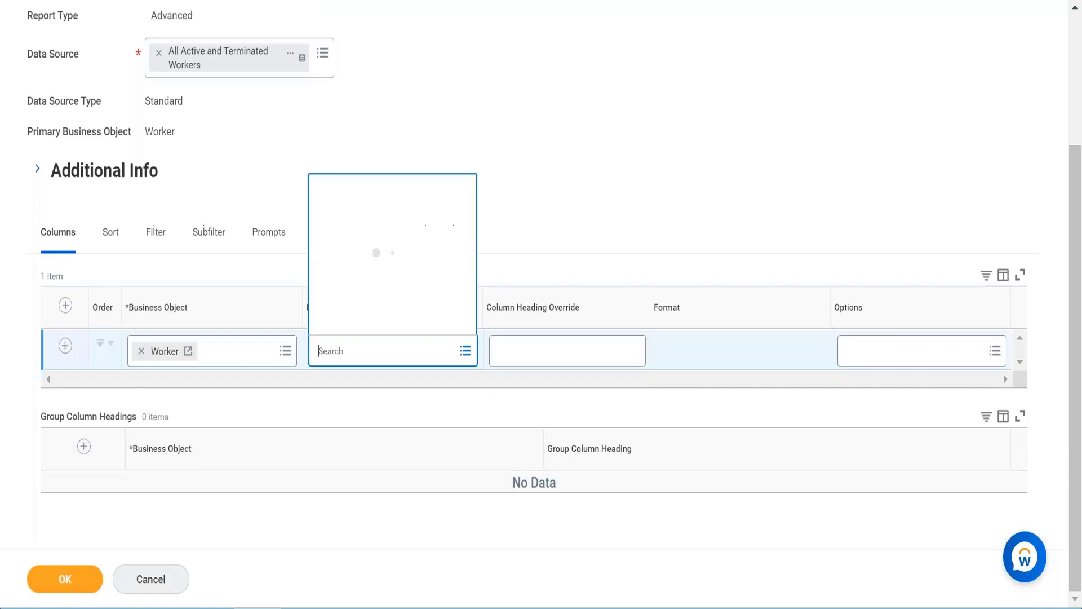
type("full")
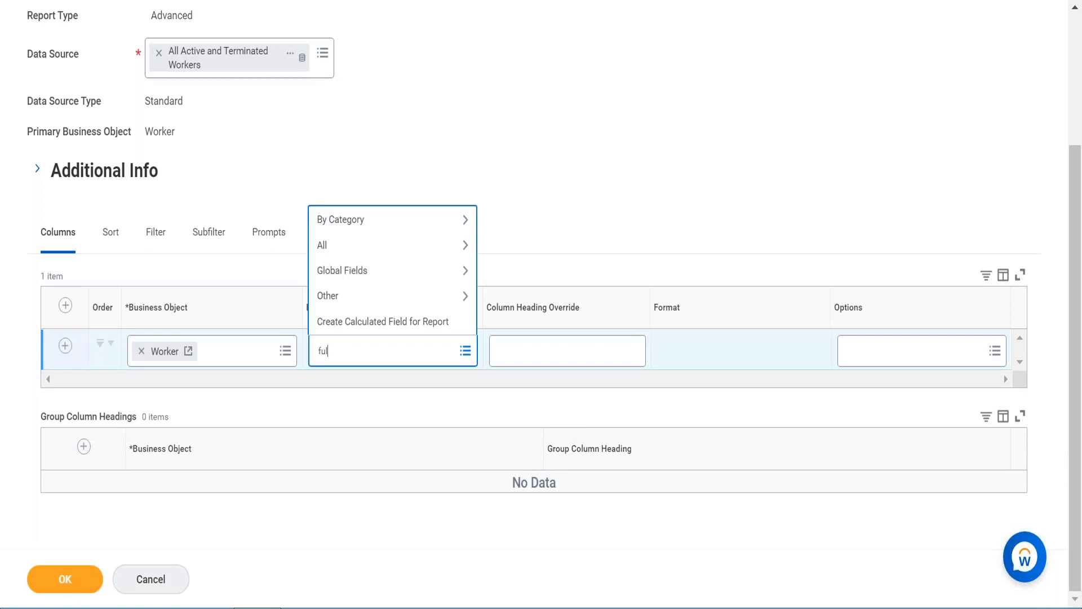
key("BackSpace")
key("BackSpace")
key("BackSpace")
key("BackSpace")
type("name")
key("Return")
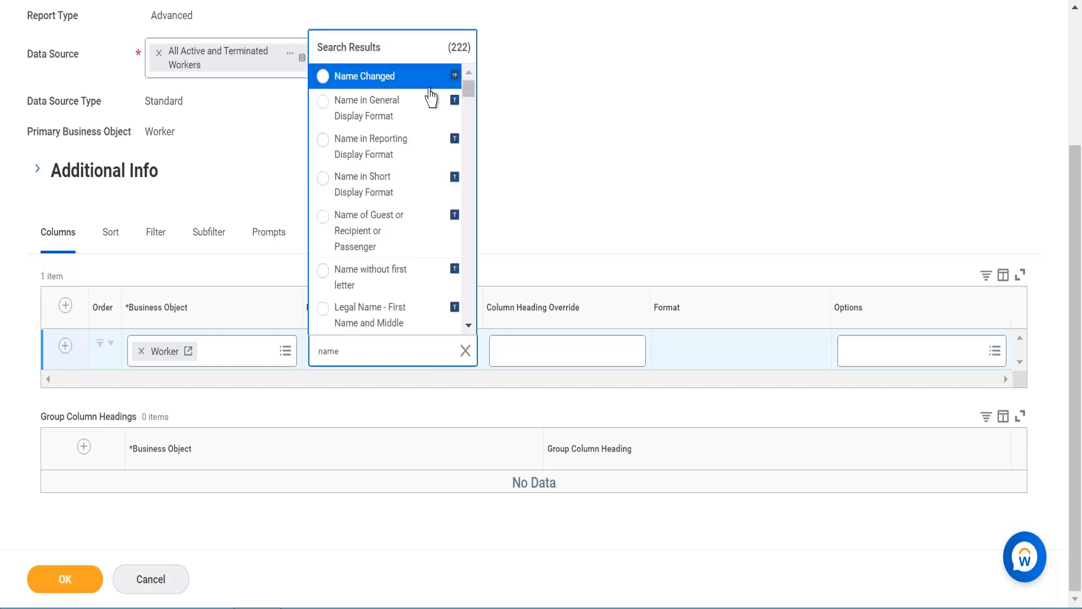
mouse_move(430, 78)
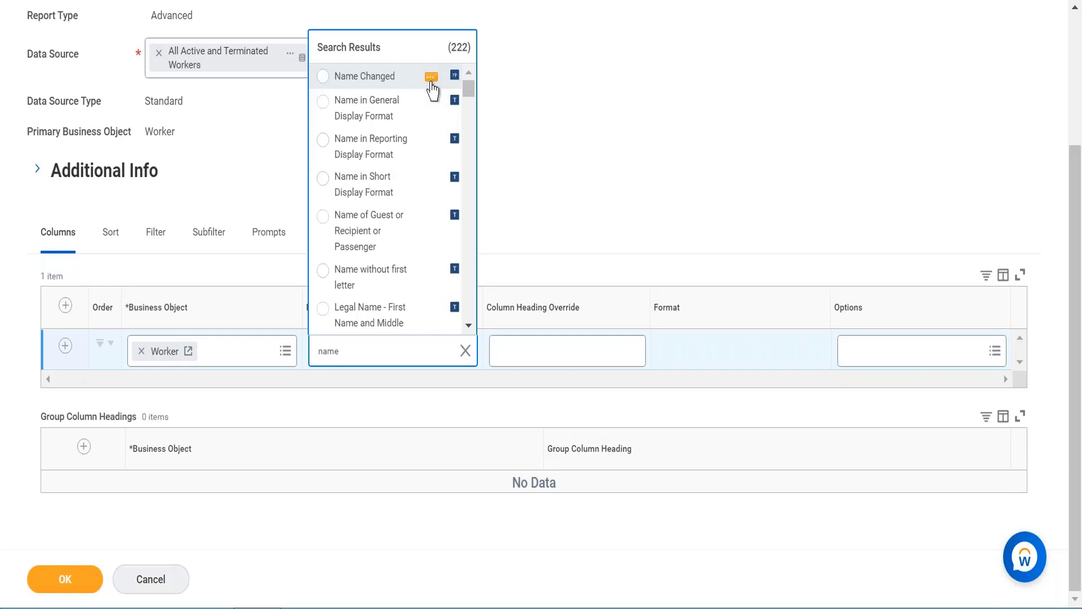
mouse_move(432, 186)
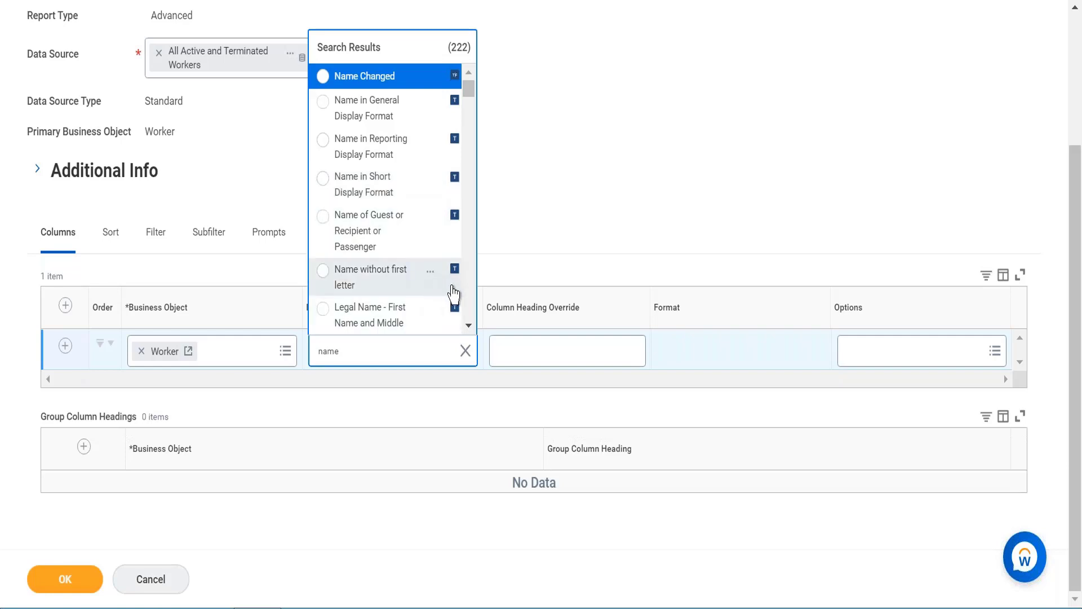
scroll(469, 330, "down", 5)
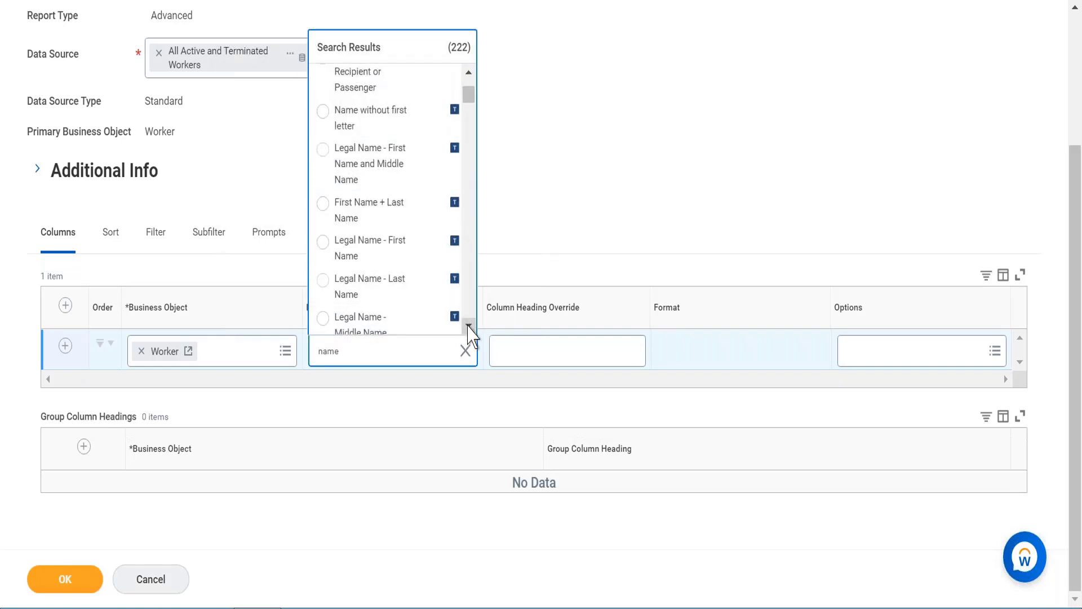
scroll(469, 330, "down", 4)
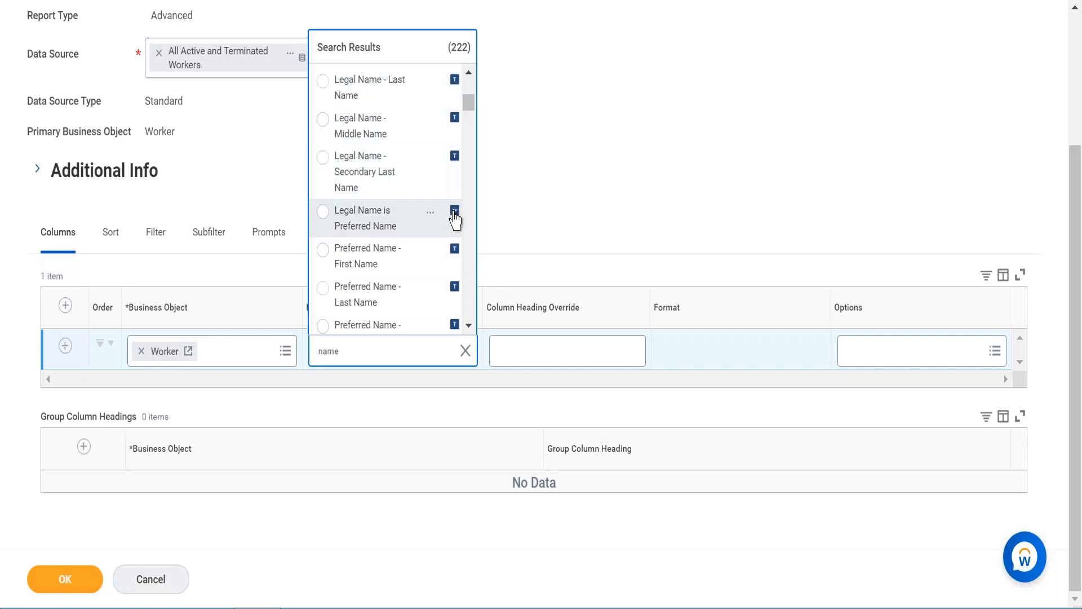
left_click(469, 325)
left_click(469, 325)
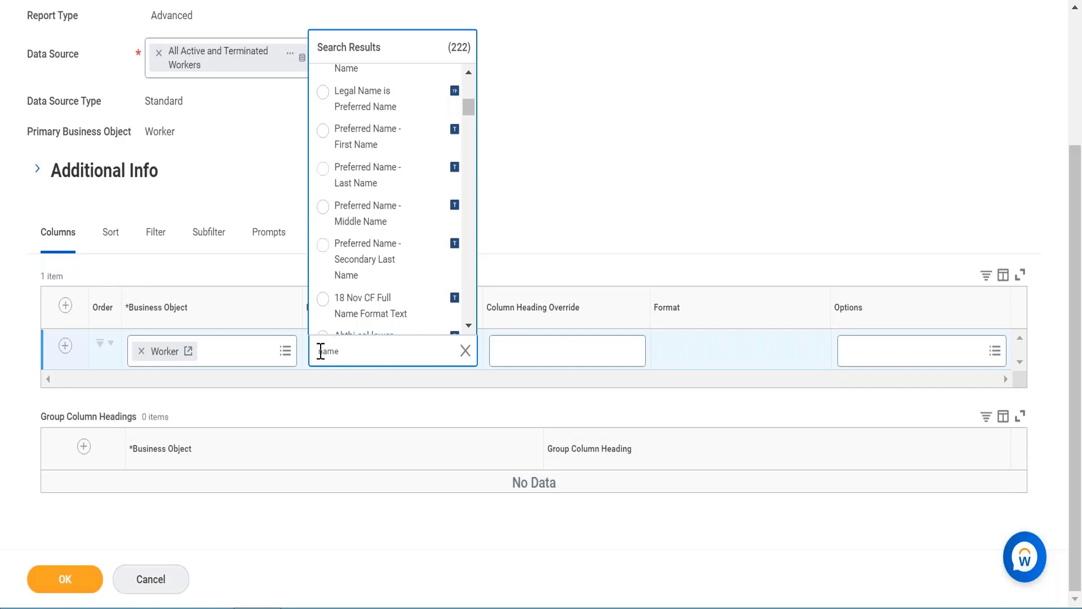
Refine the field search to "legal name", view the Legal Name field's details and select it for the first column.
type("legs")
key("BackSpace")
type("al")
key("Return")
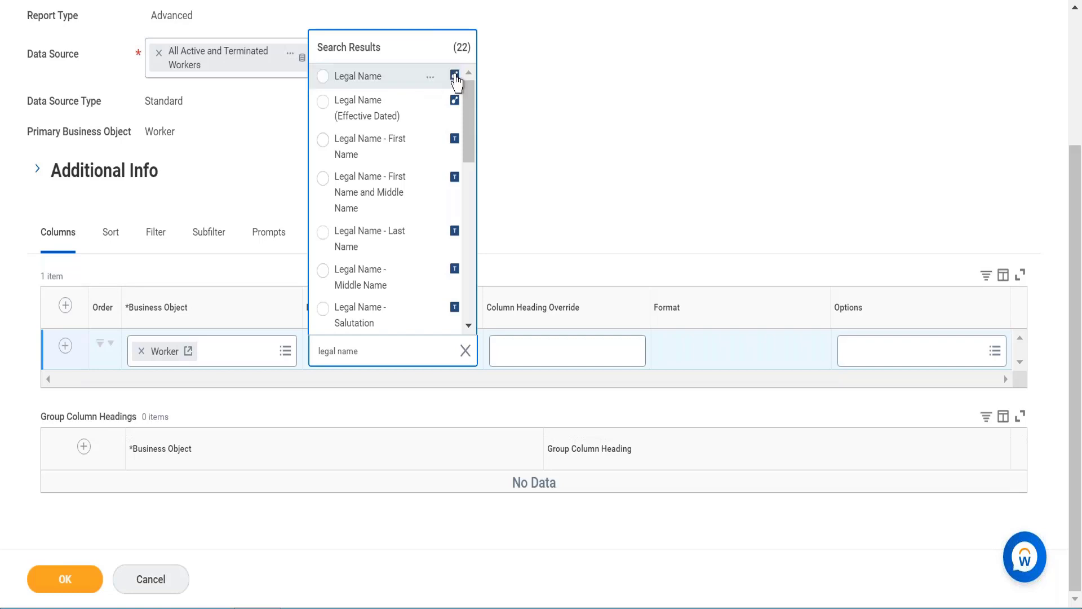
left_click(432, 80)
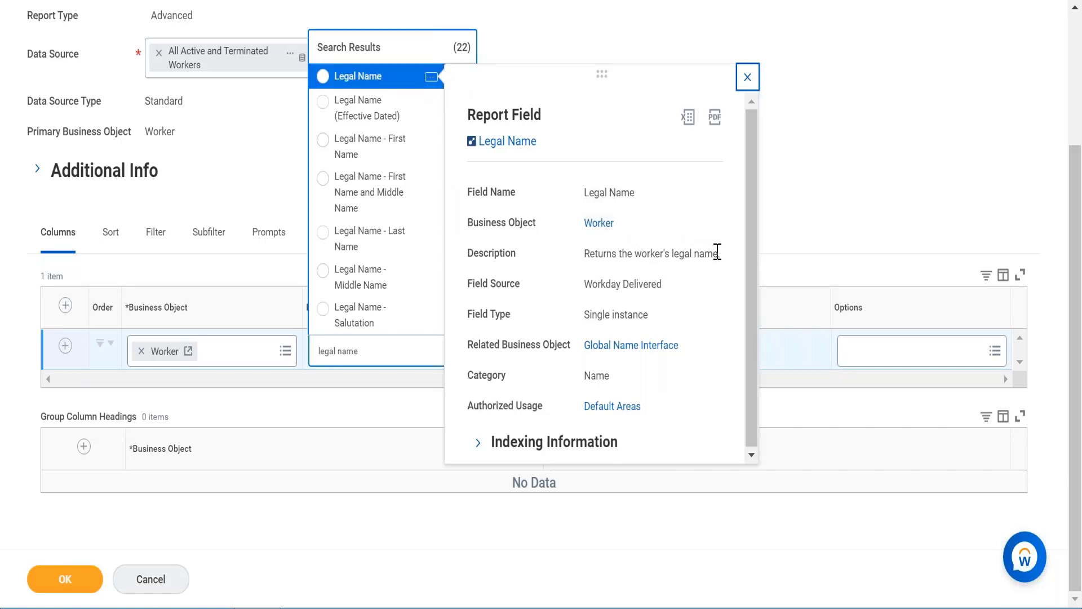
left_click(383, 78)
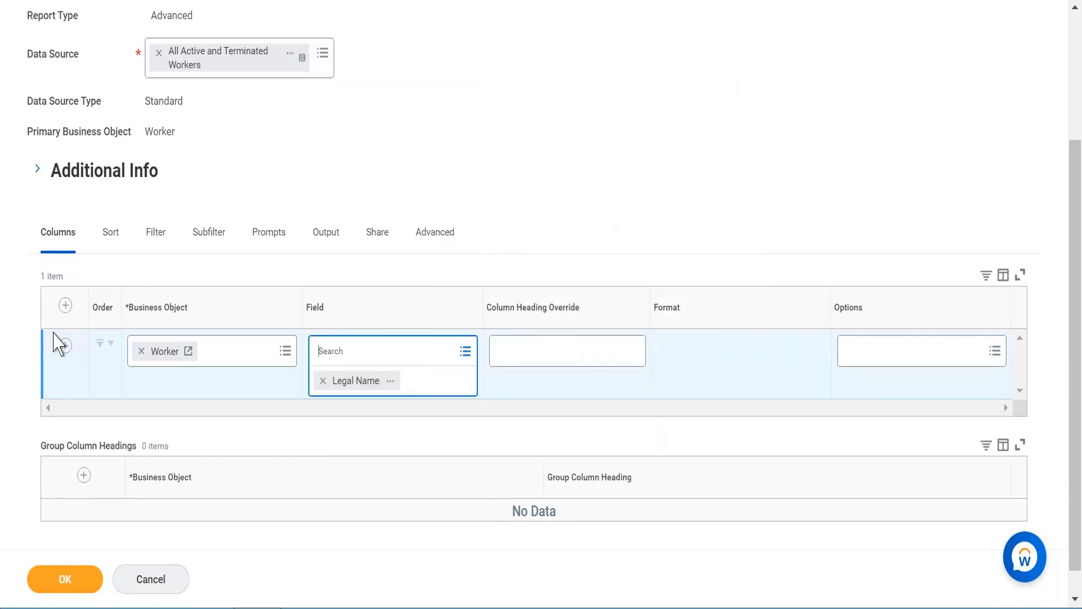
Add a second Worker column to the report and search its fields for "hire date".
left_click(66, 346)
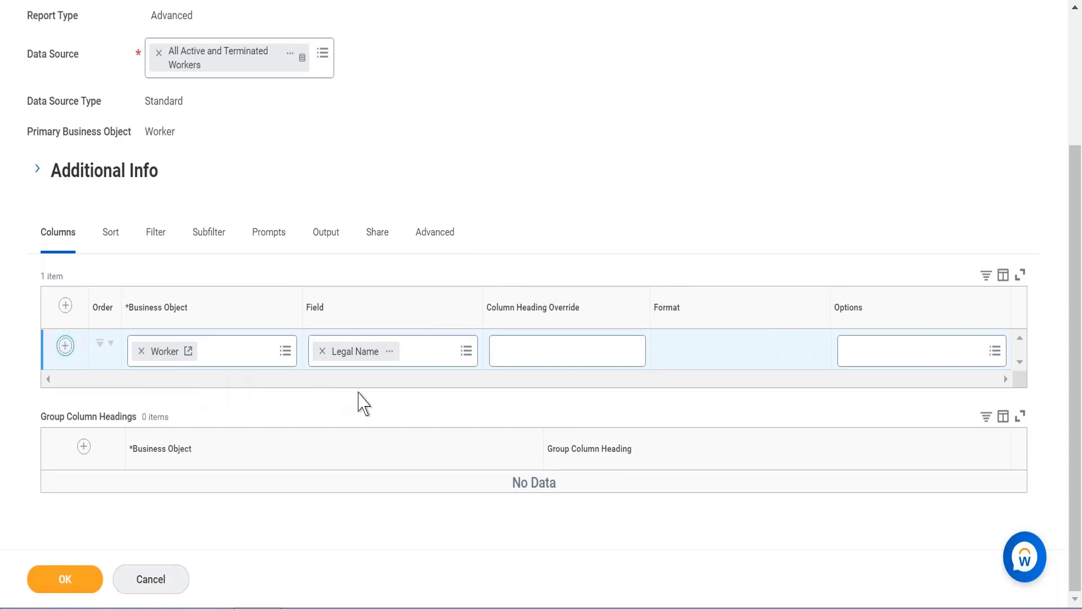
left_click(385, 400)
type("hire date")
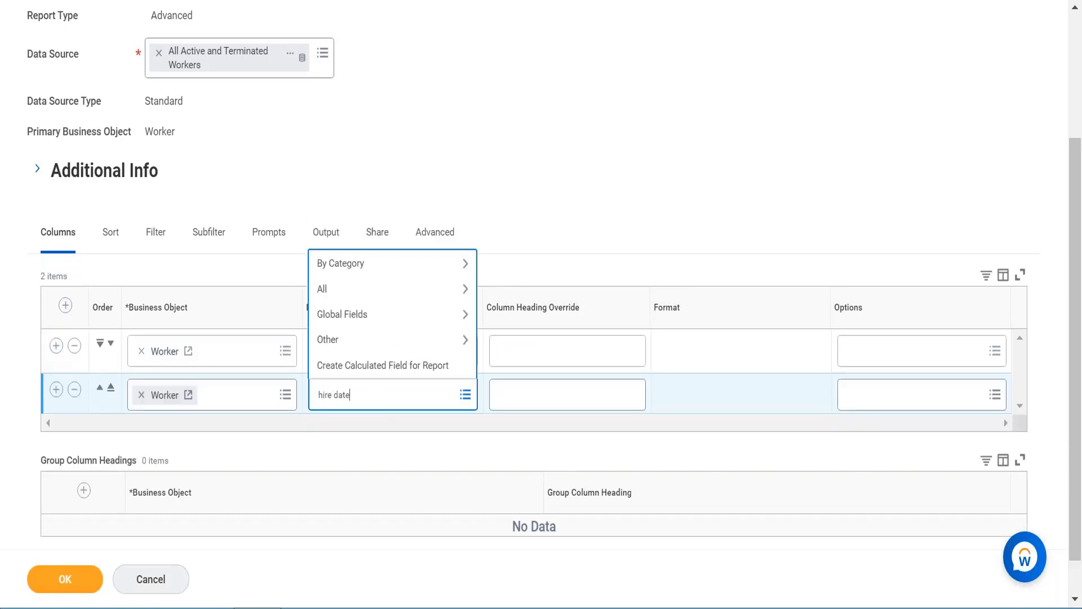
key("Return")
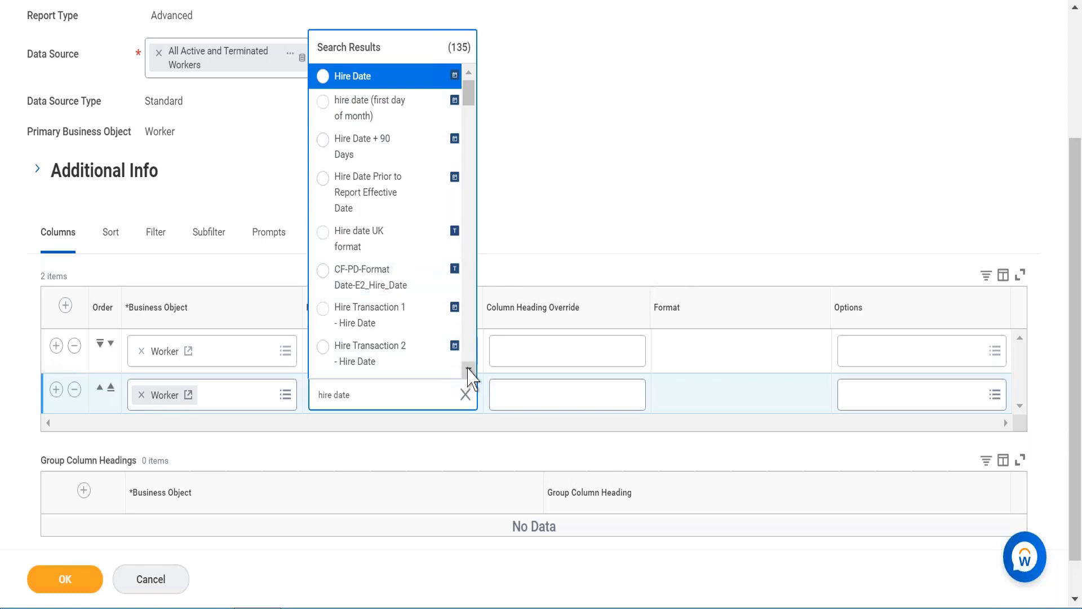
Look through the hire date fields available for the second column and return to the start of the list.
left_click(468, 370)
left_click(468, 369)
left_click(469, 370)
left_click(468, 369)
left_click(468, 369)
left_click(469, 370)
left_click(468, 369)
left_click(469, 369)
left_click(468, 370)
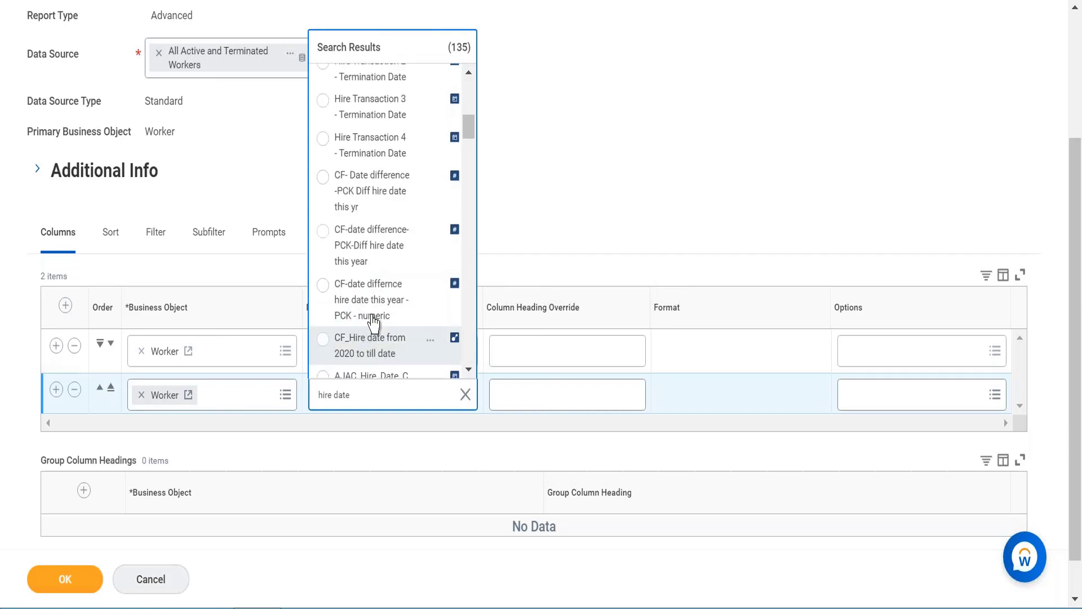
left_click(469, 75)
left_click(469, 75)
left_click(468, 75)
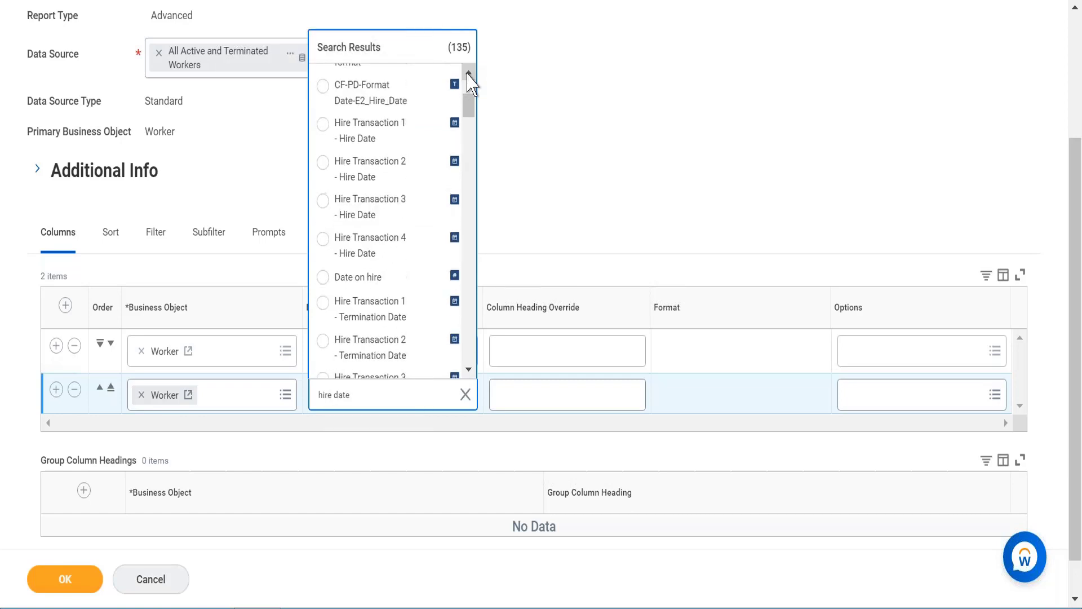
left_click(469, 75)
left_click(468, 74)
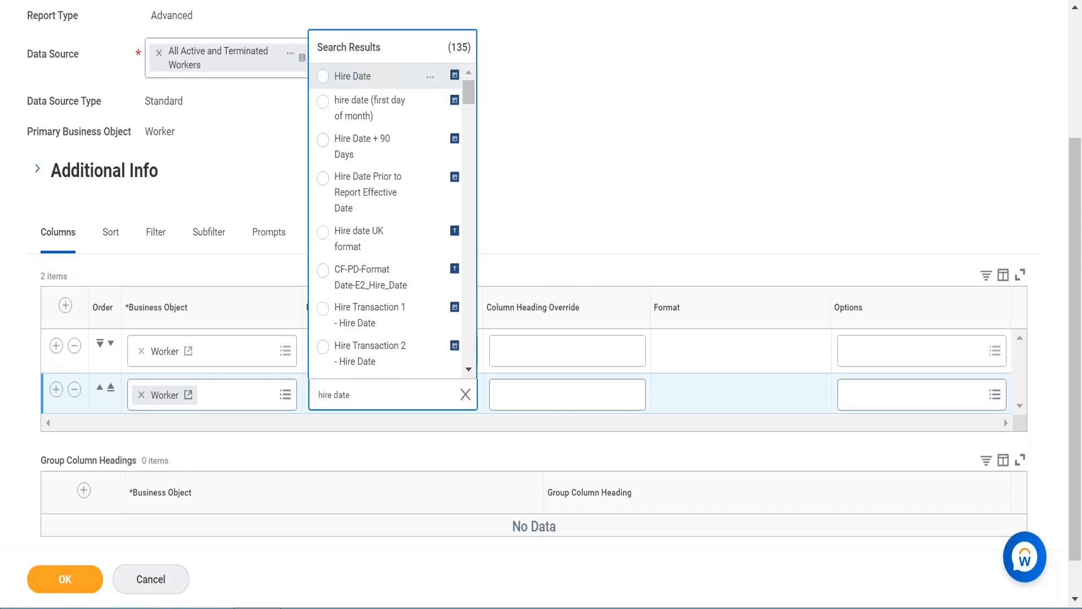
Select Hire Date as the second column's field, view its report field details and close them.
left_click(352, 75)
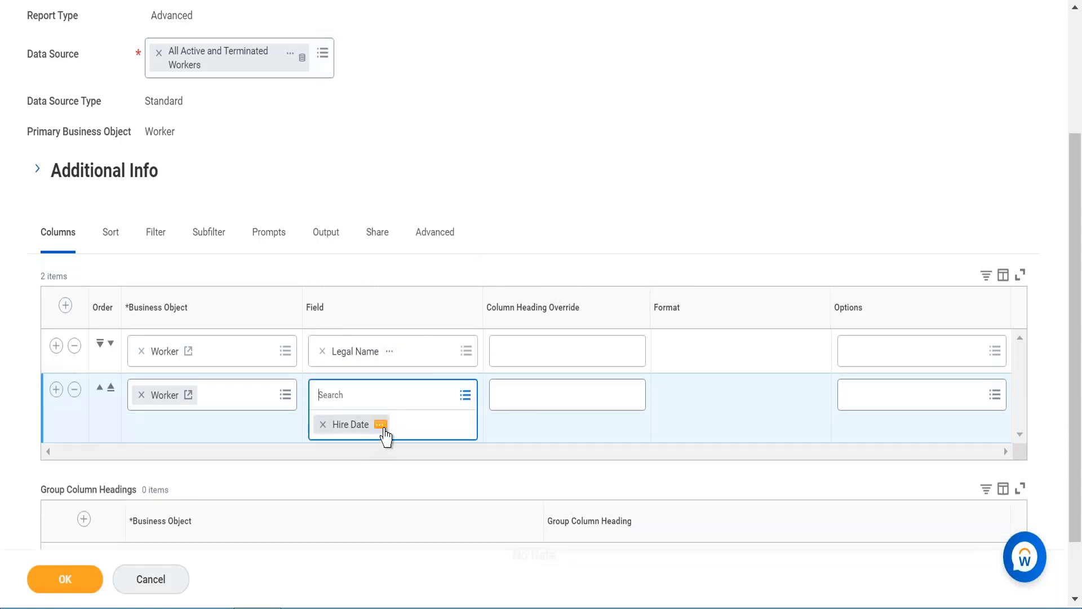
left_click(381, 426)
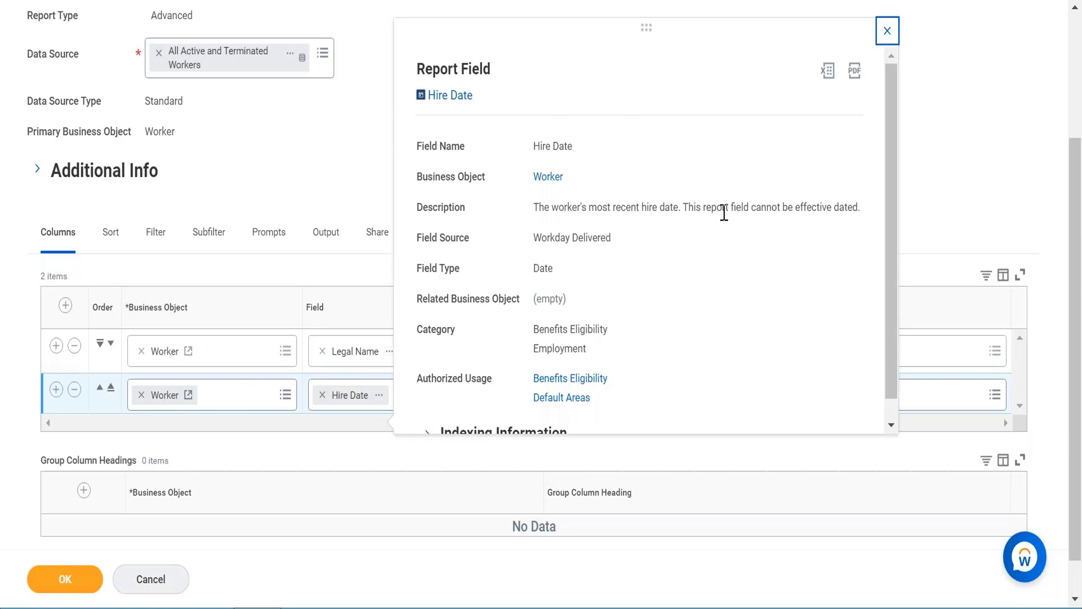
left_click(57, 390)
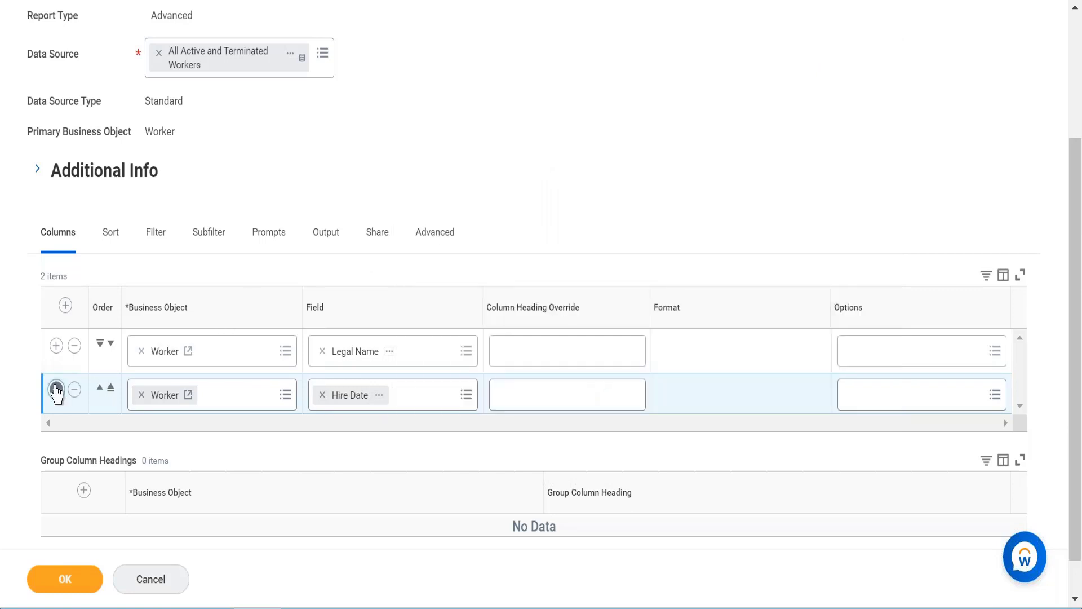
Add a third Worker column, search for "employee type", view the Employee Type field's details and select that field.
left_click(56, 390)
left_click(336, 440)
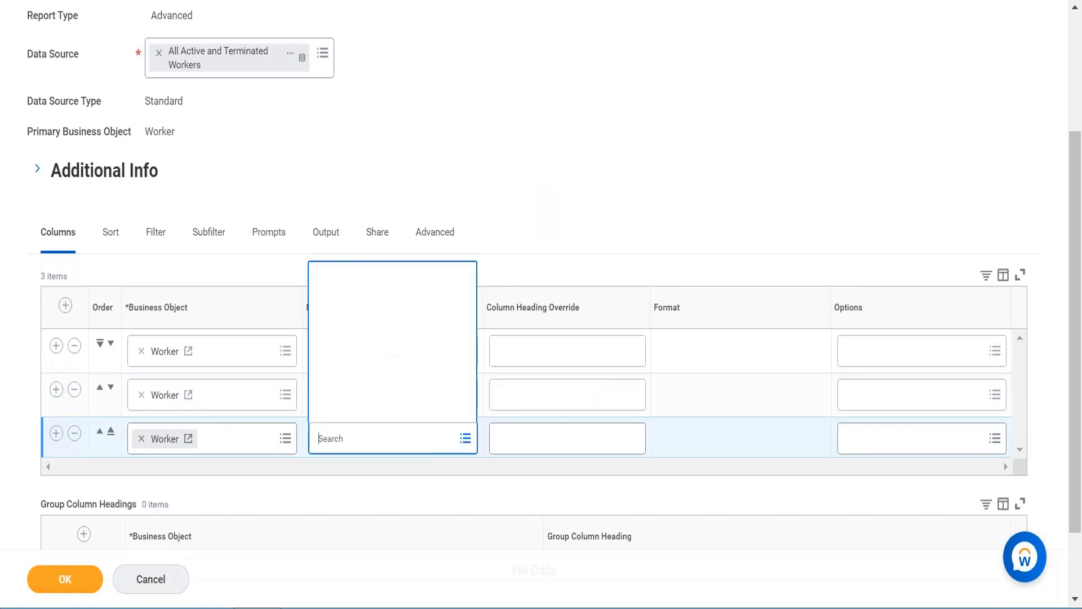
type("emplo")
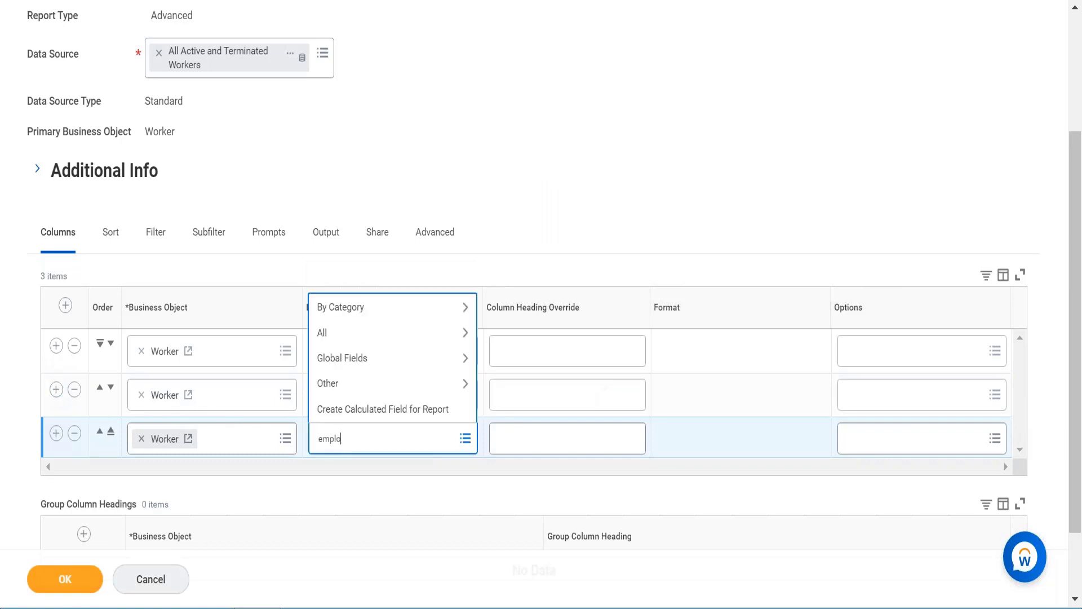
type("yee type")
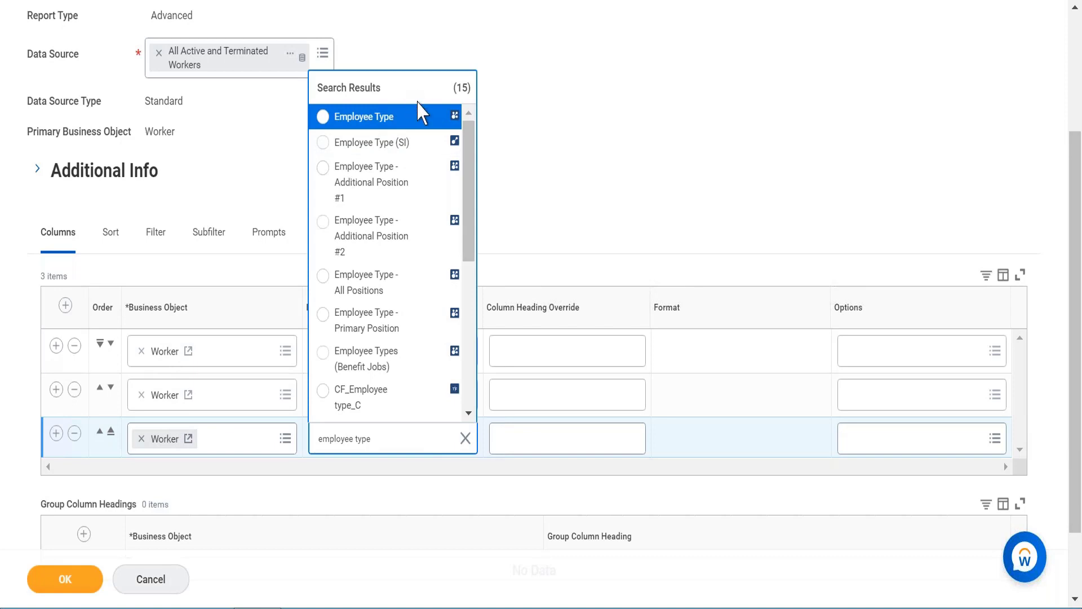
left_click(432, 120)
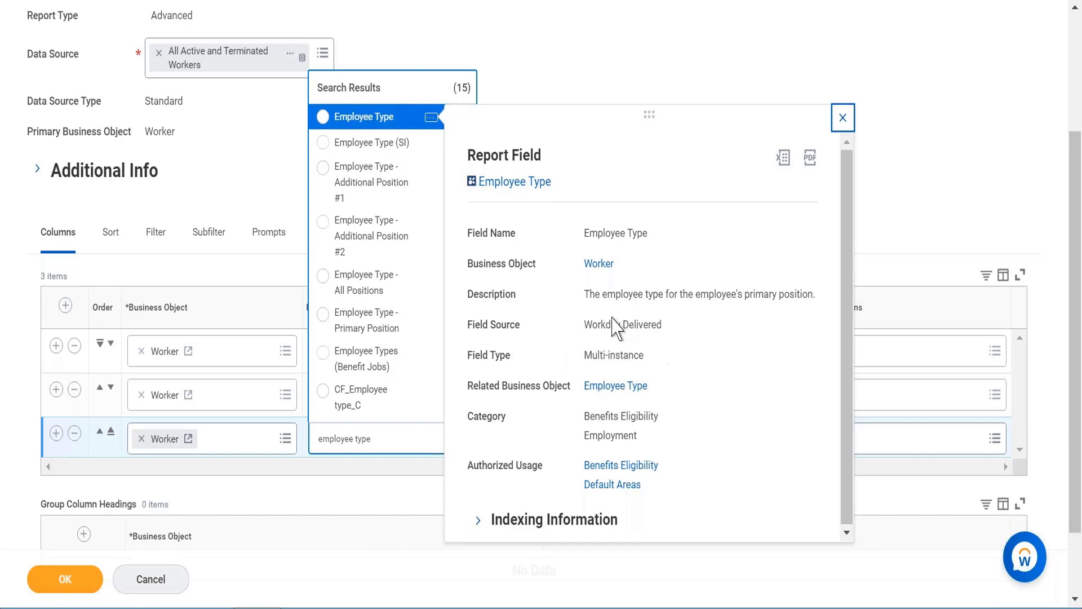
left_click(354, 119)
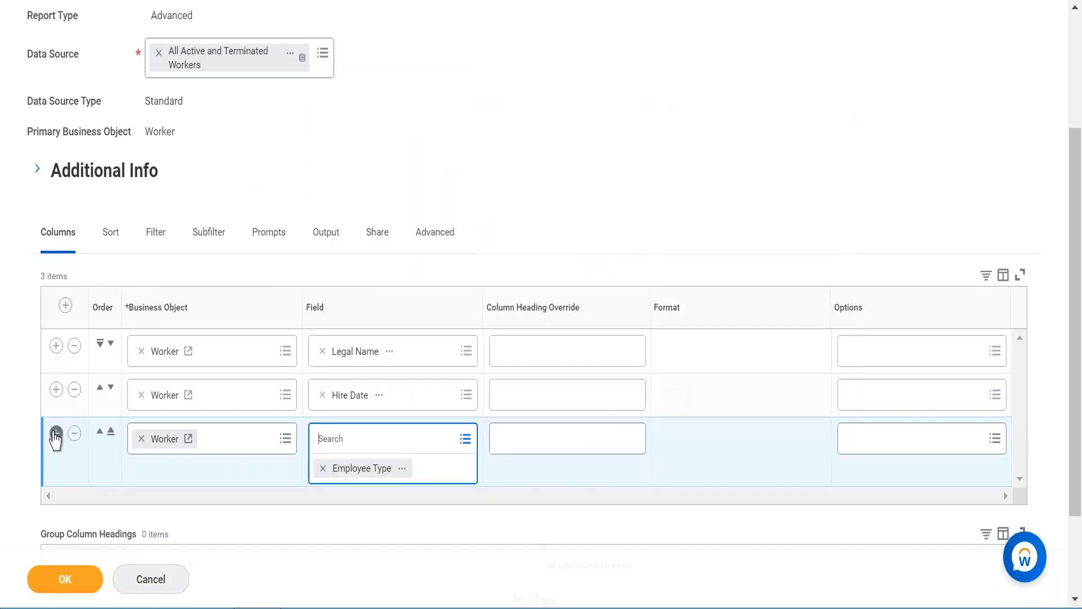
Add a fourth Worker column, search for "location country", view the Location Address - Country field's details and select that field.
left_click(56, 435)
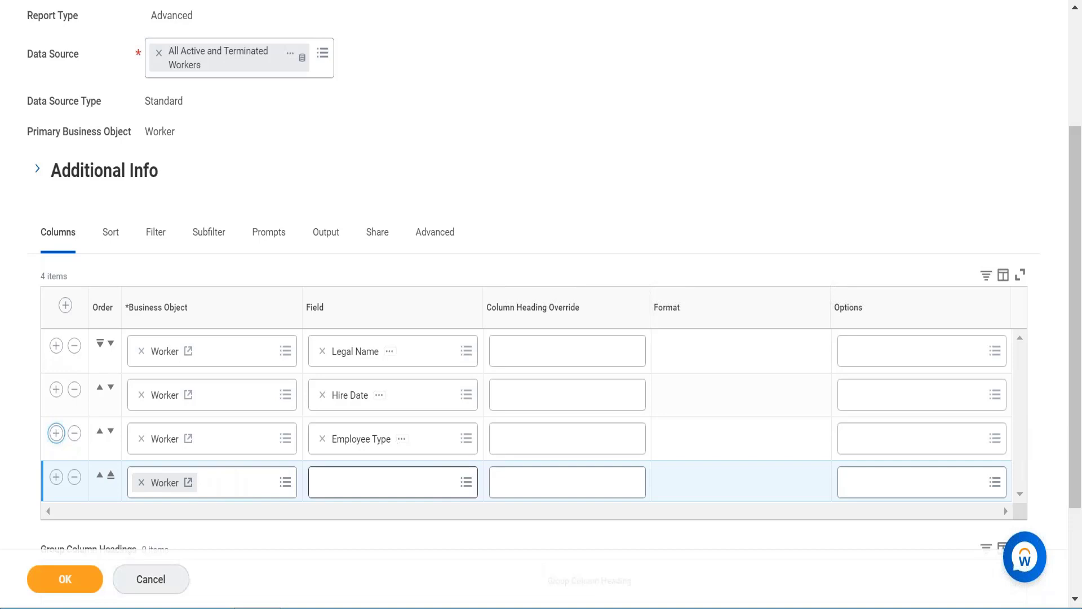
left_click(370, 493)
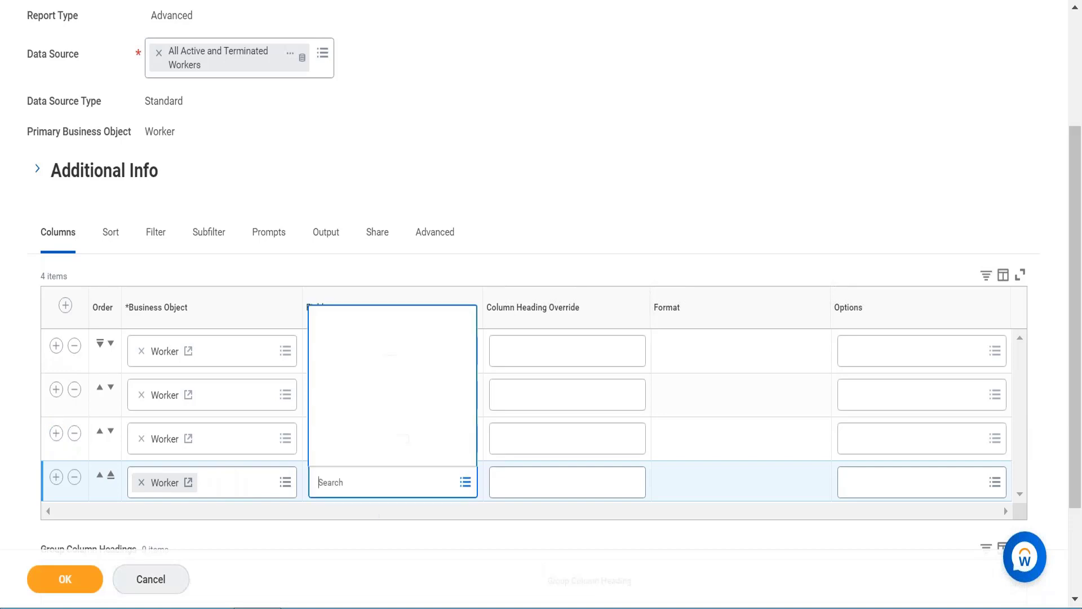
type("lo")
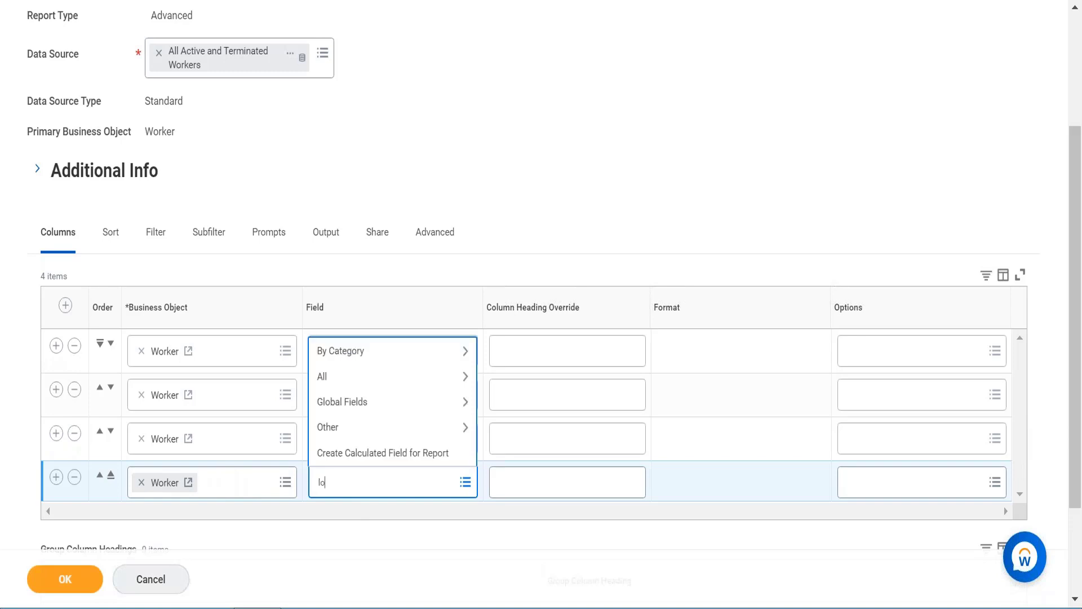
type("cation country")
key("Return")
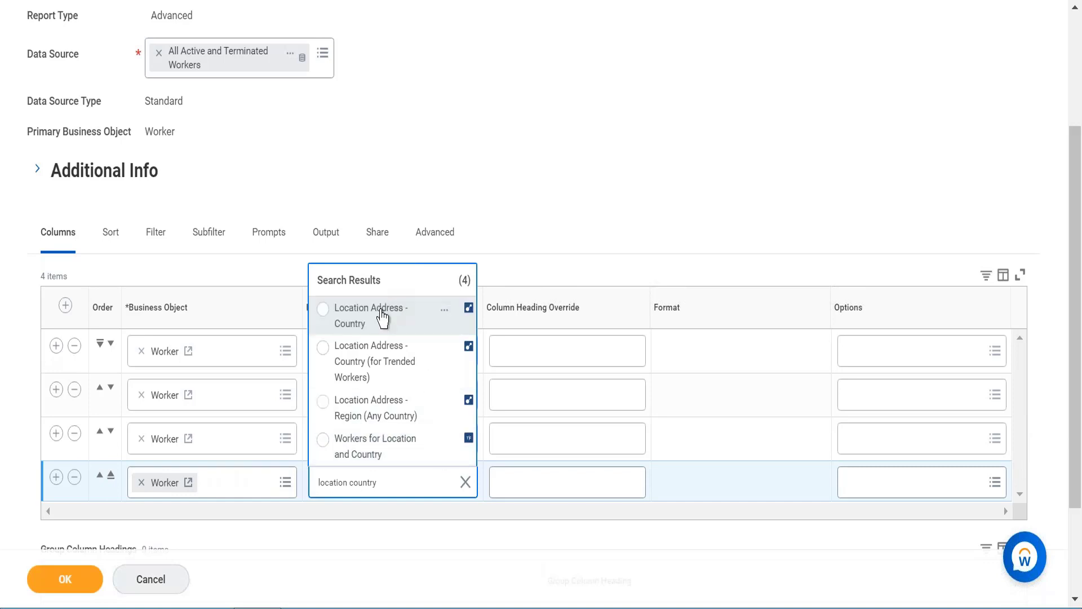
left_click(446, 310)
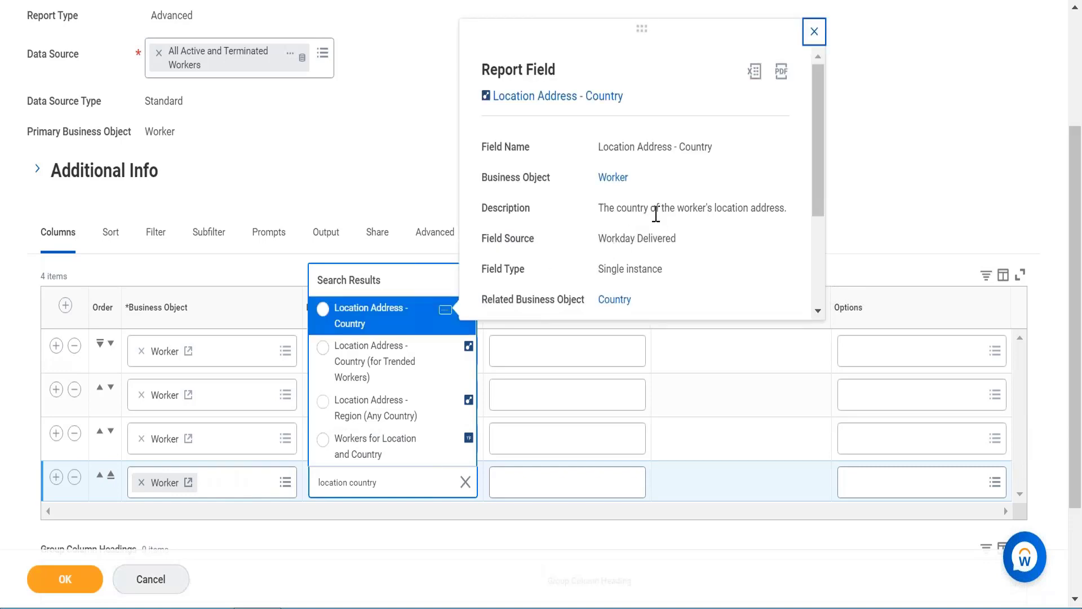
left_click(369, 316)
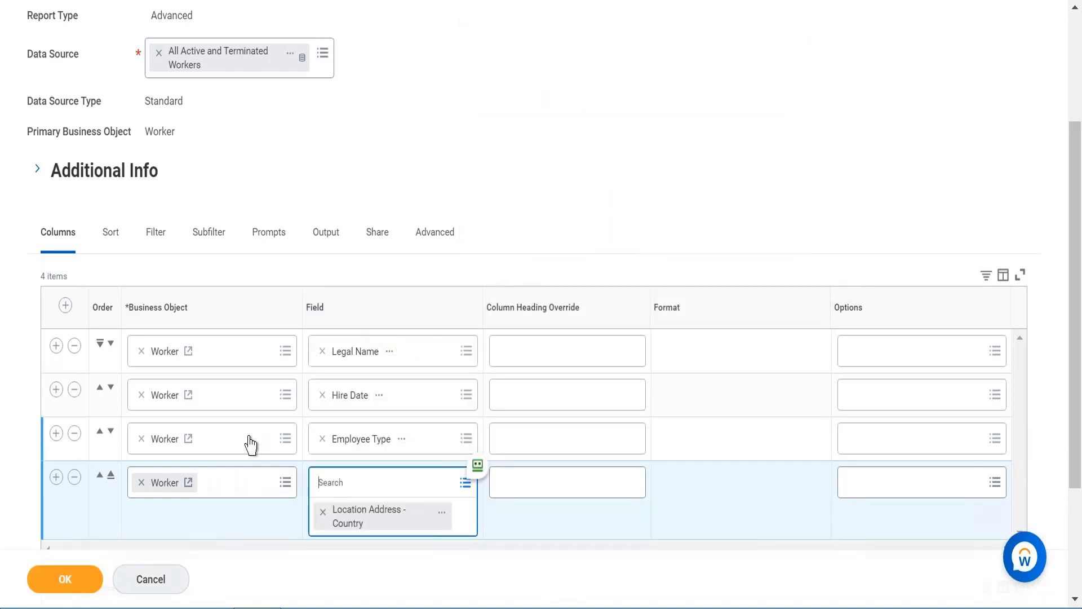
Add a fifth Worker column, search its fields for "supervisory" and select Supervisory Organization.
left_click(56, 478)
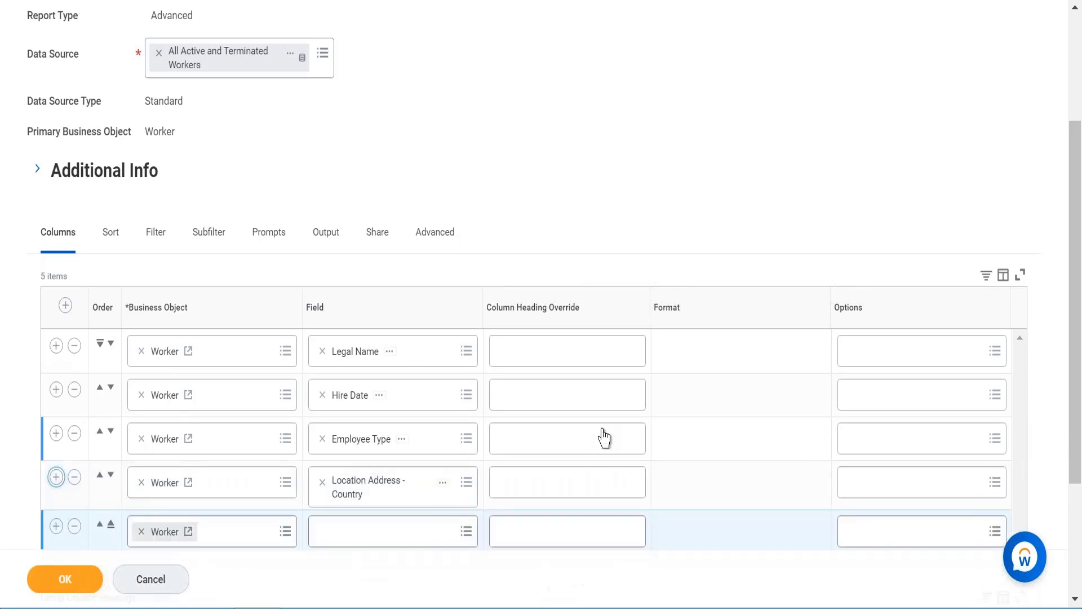
left_click(400, 533)
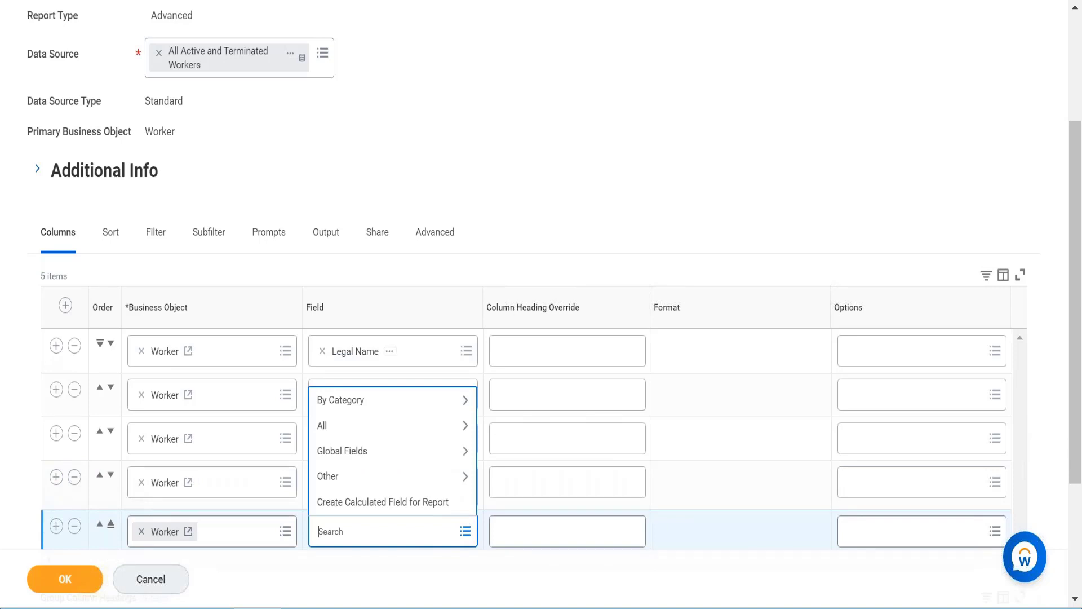
type("supervisory")
key("Return")
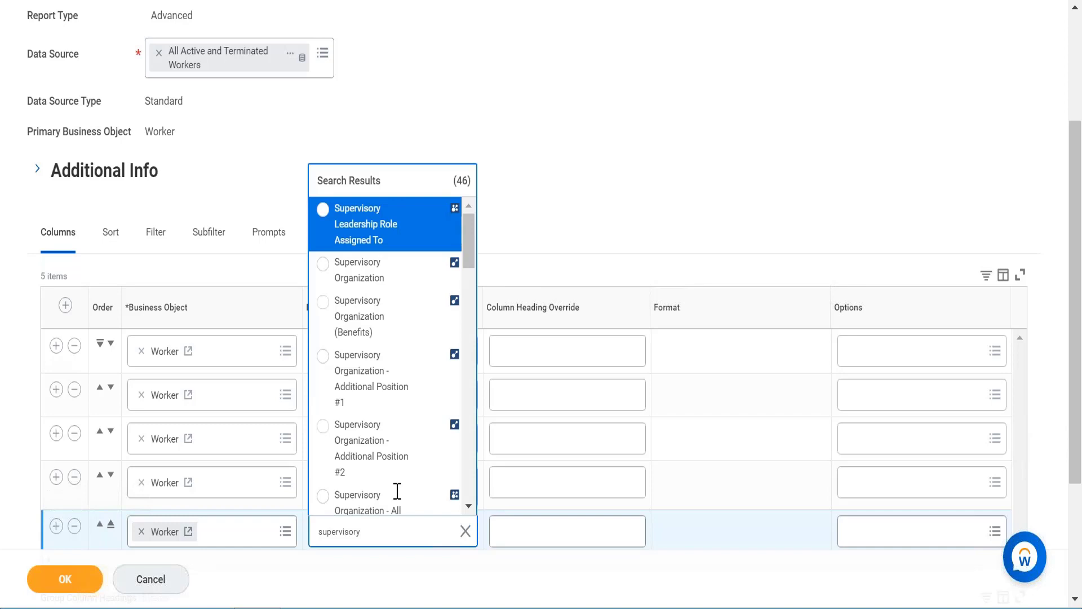
left_click(386, 276)
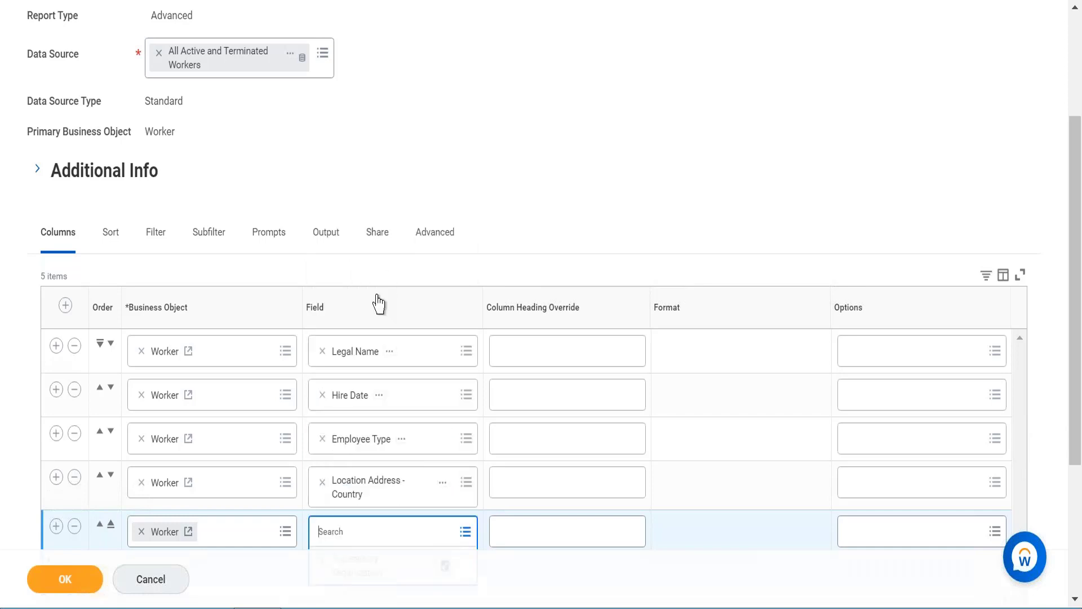
Add a sixth Worker column with the Cost Center field, found by searching "cost center", and save the report definition.
left_click(56, 526)
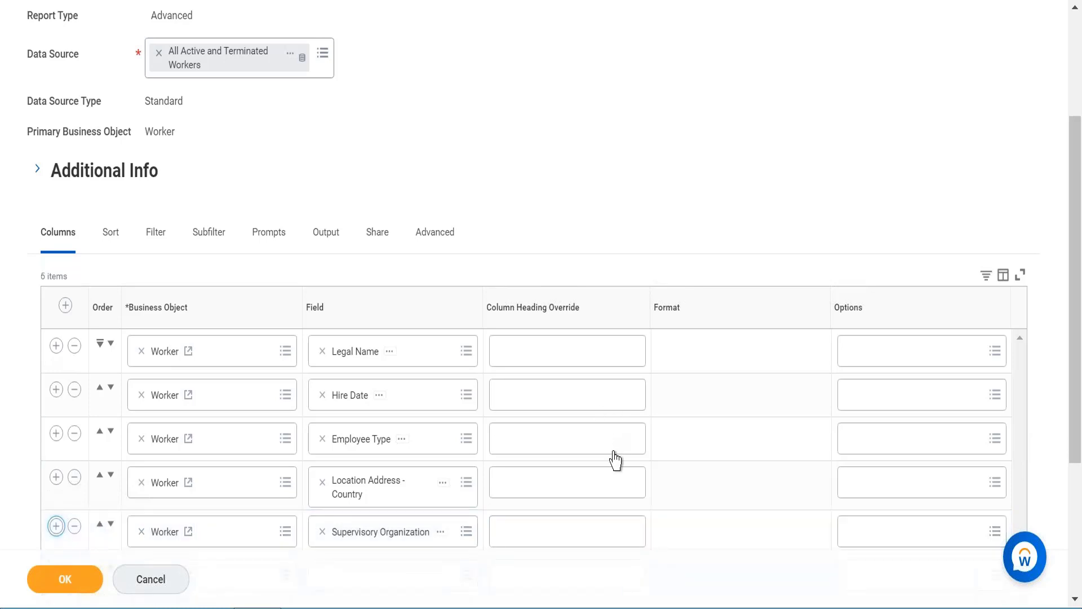
scroll(614, 452, "down", 3)
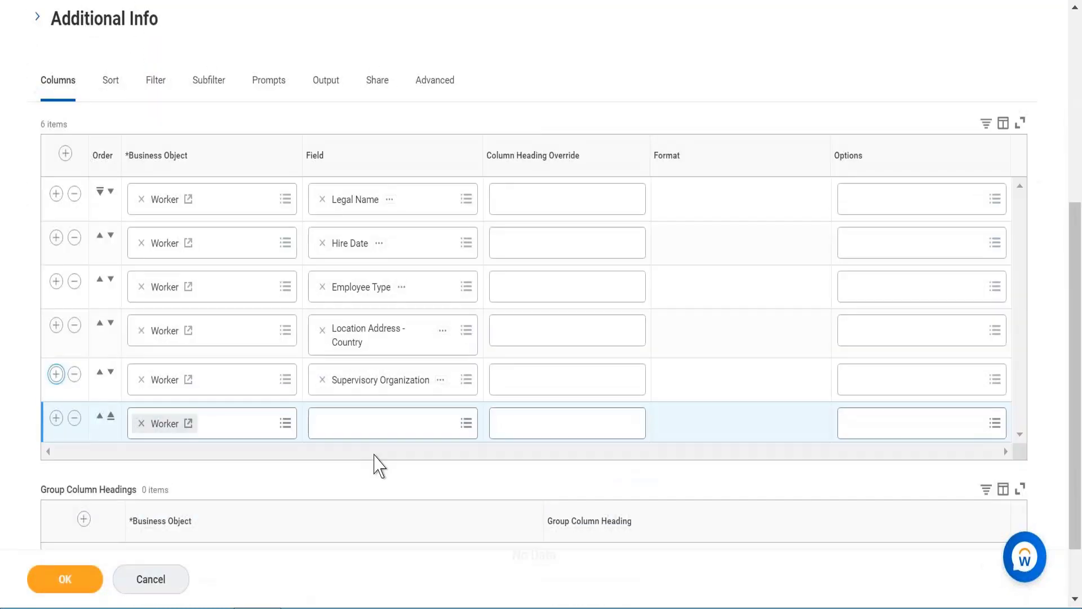
left_click(390, 423)
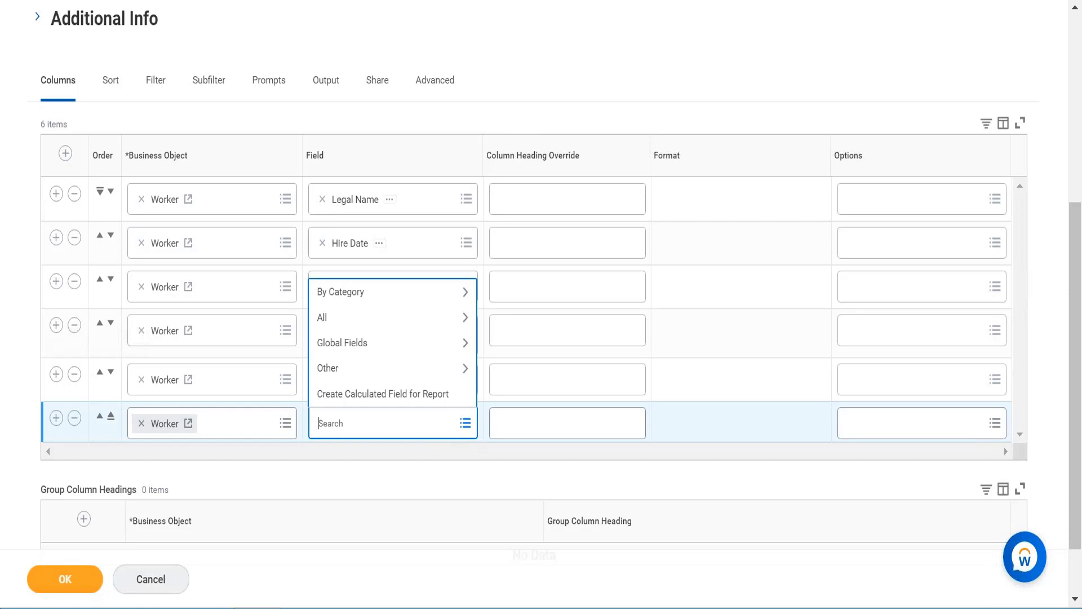
type("cost center")
key("Return")
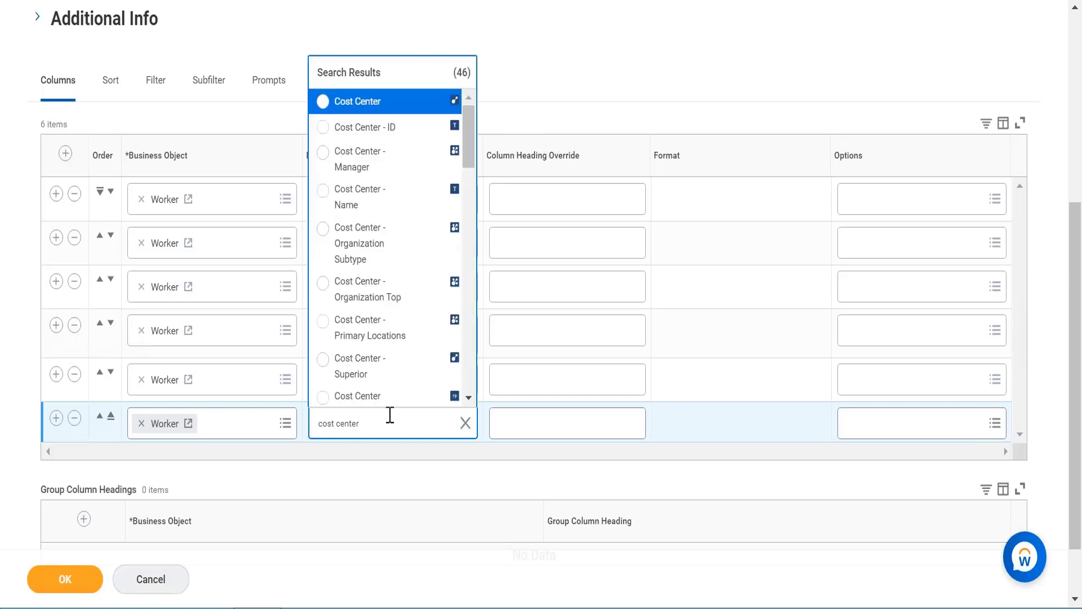
left_click(399, 105)
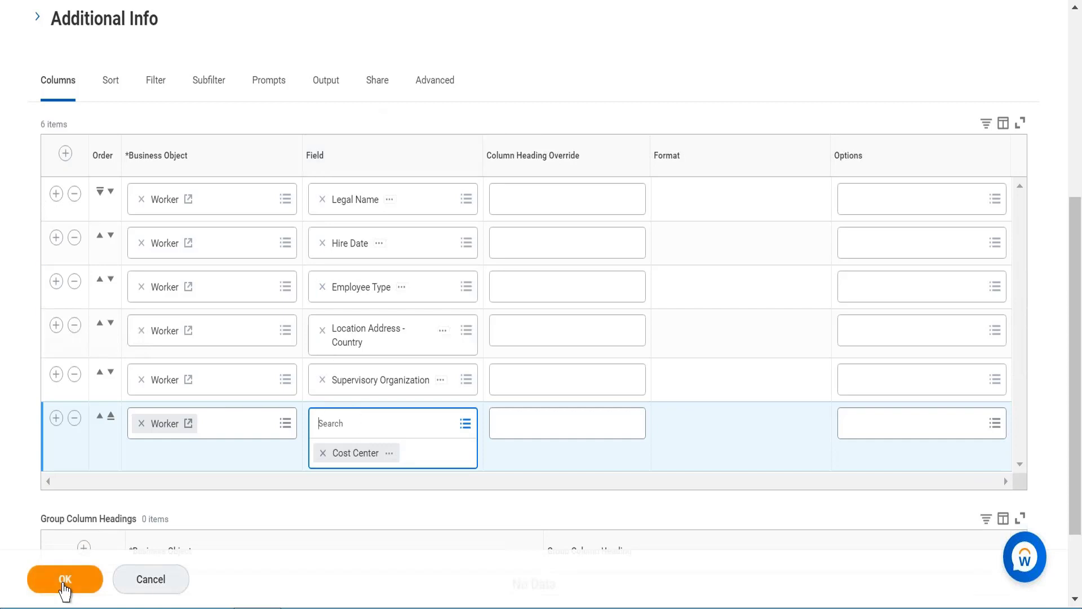
left_click(65, 586)
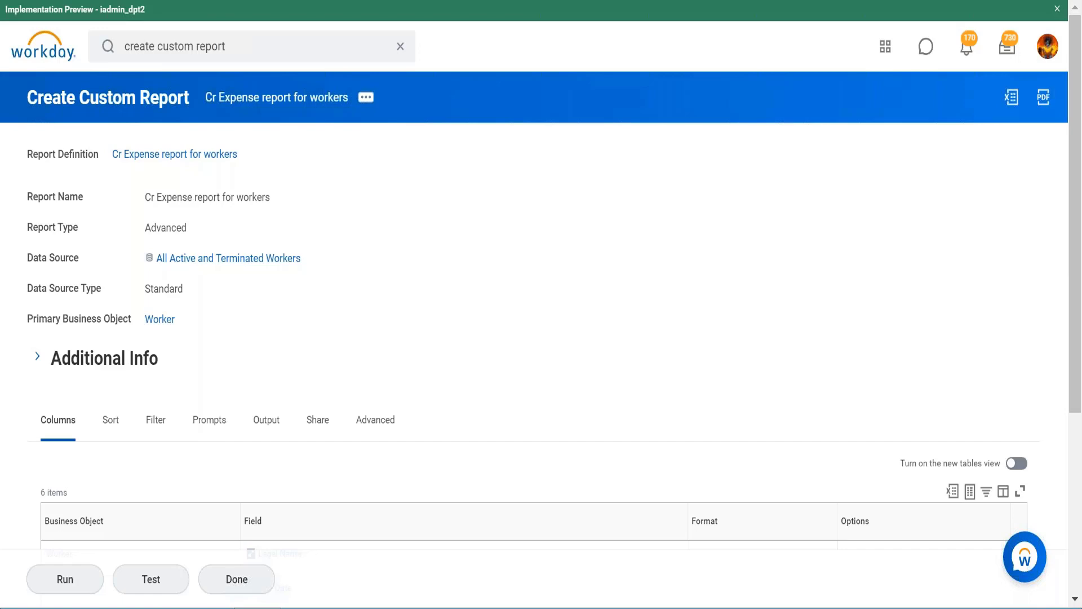
Review the saved report's column list and duplicate its browser tab.
scroll(309, 315, "down", 5)
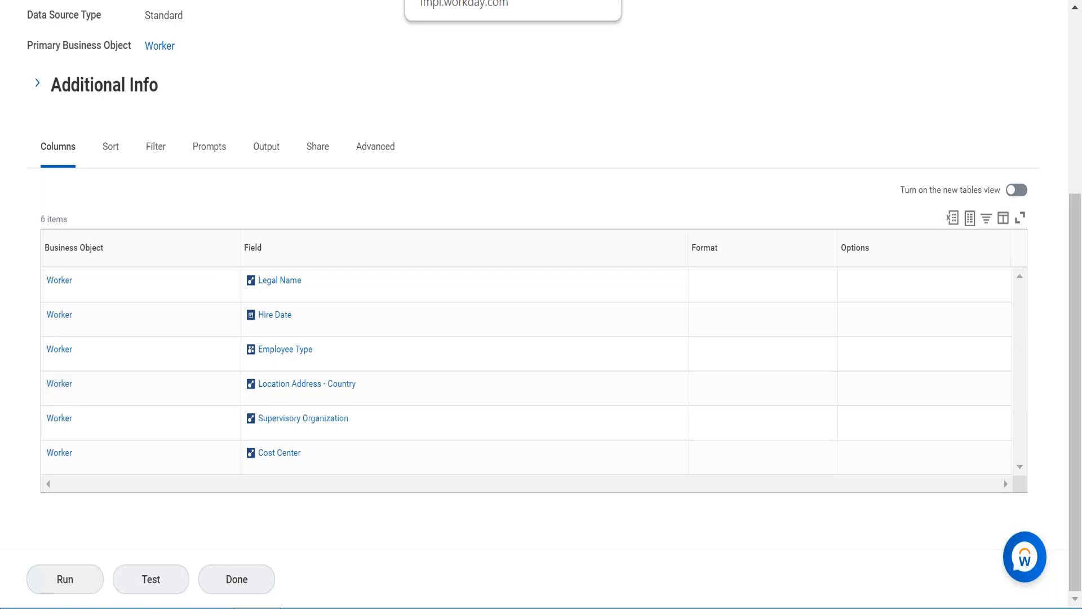
right_click(489, 0)
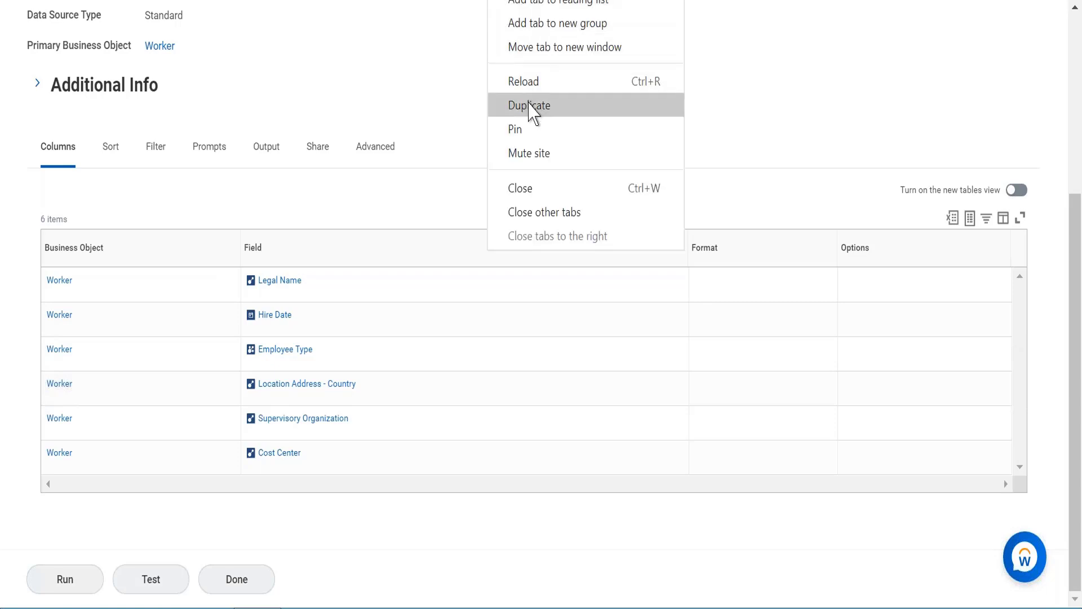
left_click(530, 105)
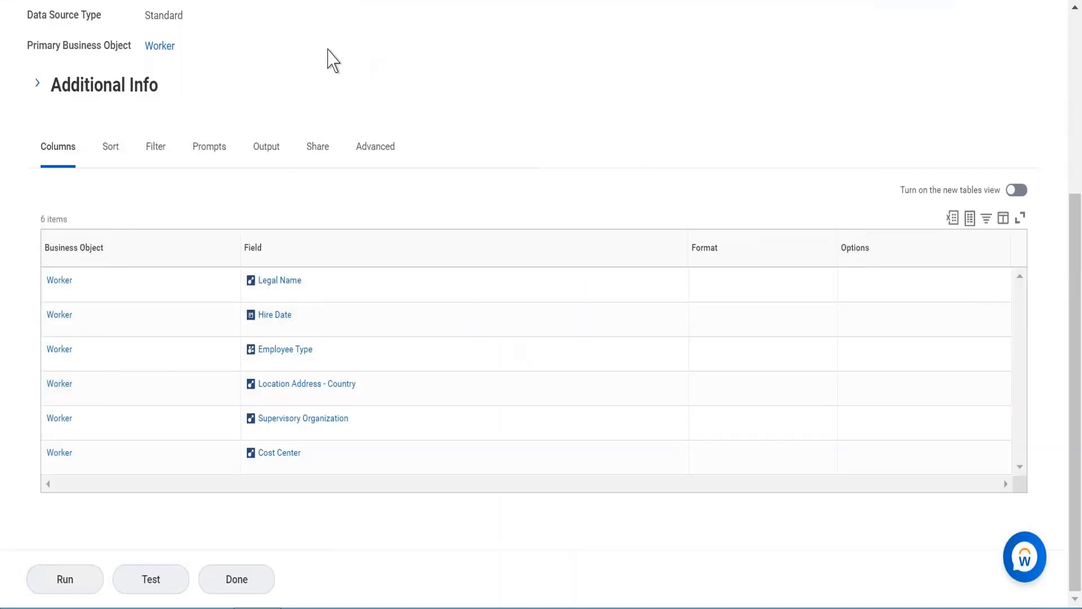
Search Workday for "business object" in the other browser tab and open the Business Object Details report.
mouse_move(168, 51)
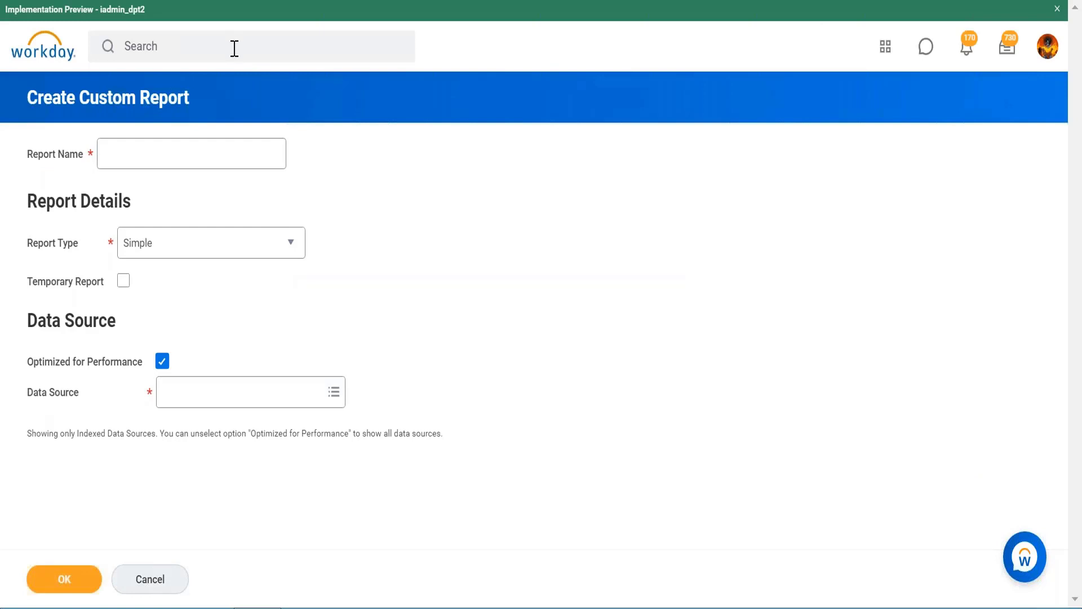
left_click(235, 49)
type("busine")
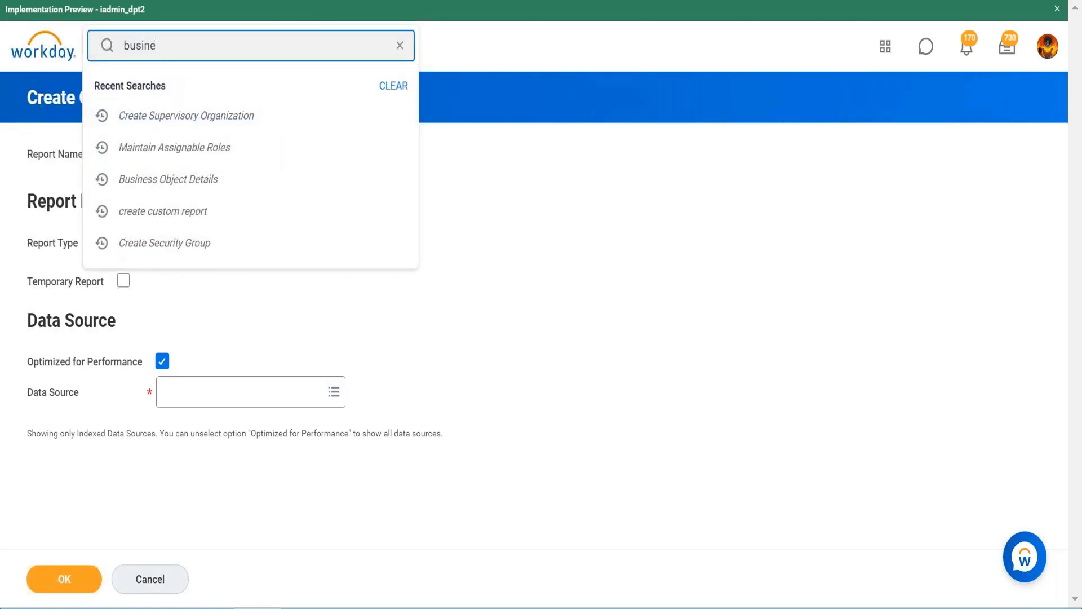
type("ss object")
key("Return")
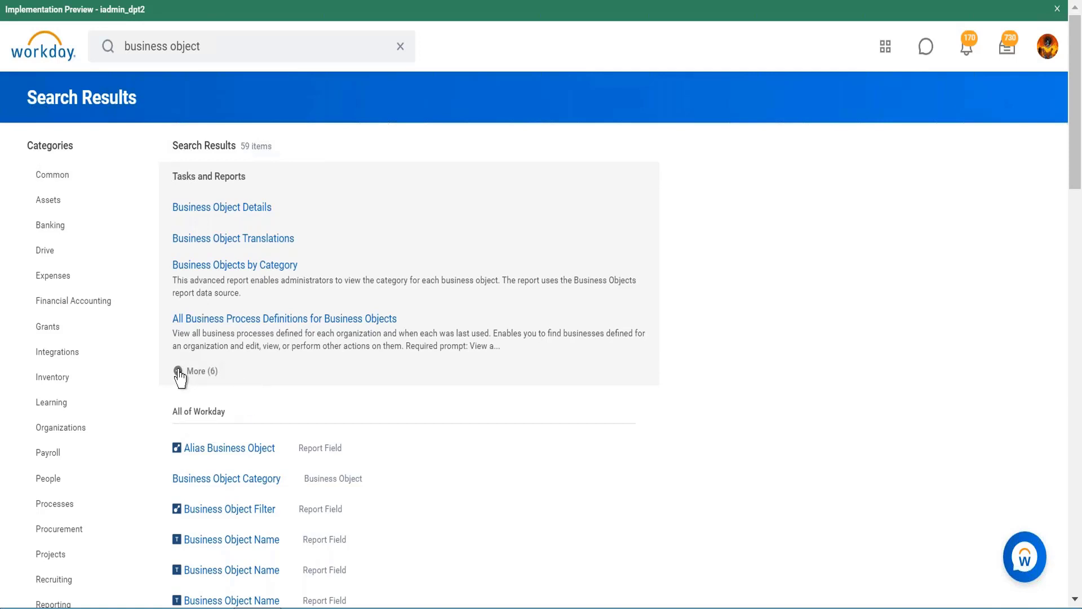
left_click(249, 213)
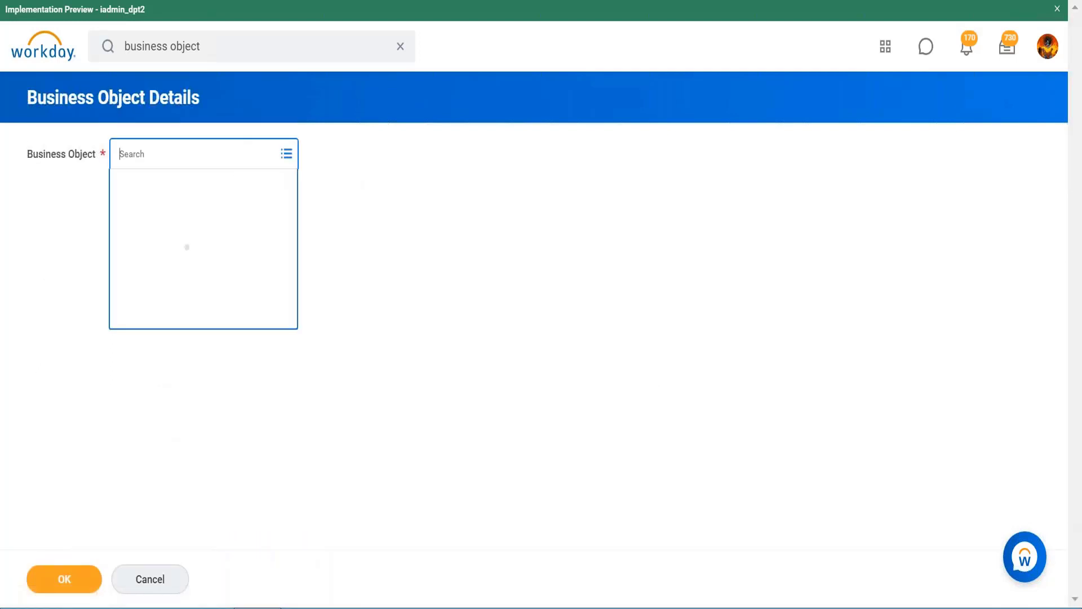
Choose Worker as the business object and run Business Object Details for it.
type("worker")
key("Return")
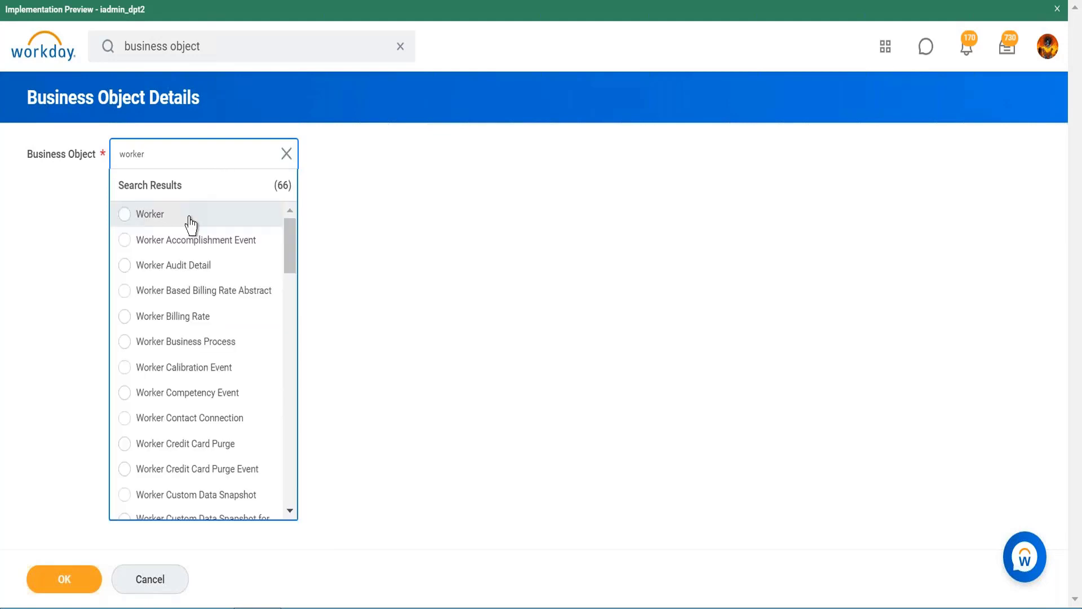
left_click(190, 218)
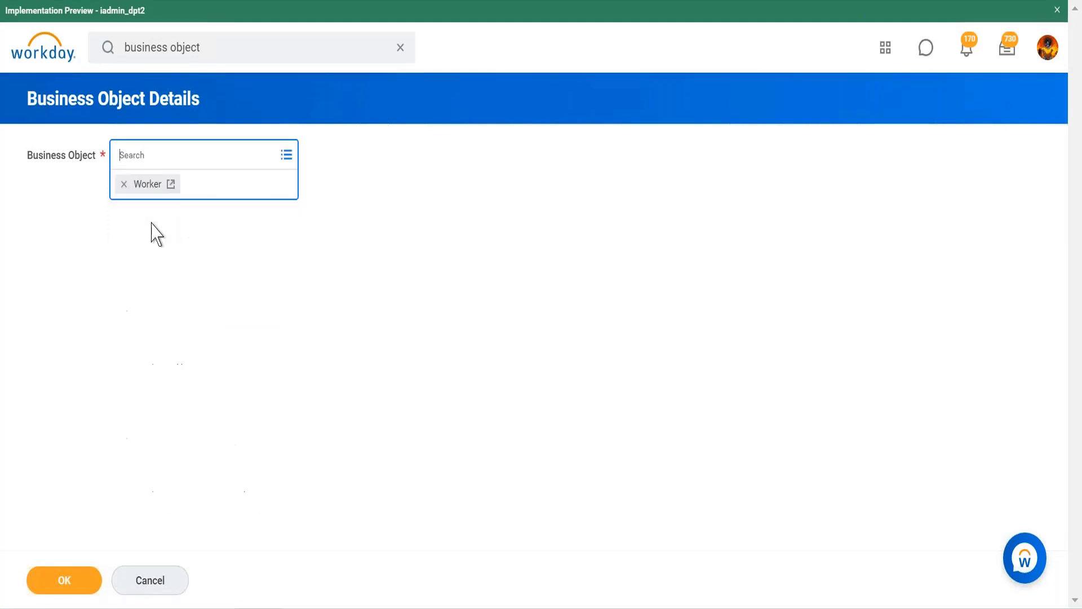
left_click(67, 581)
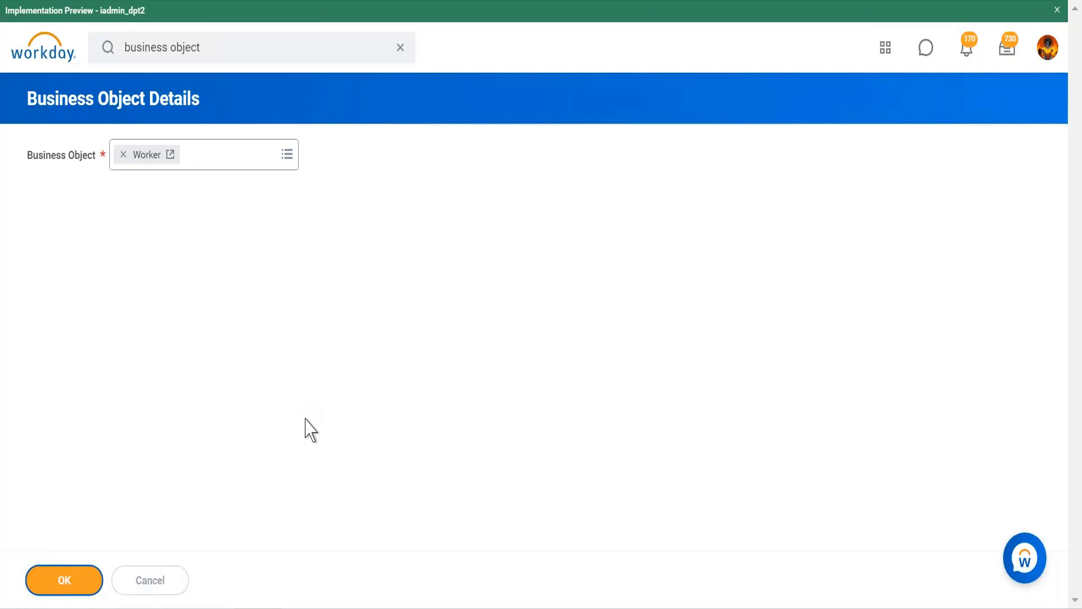
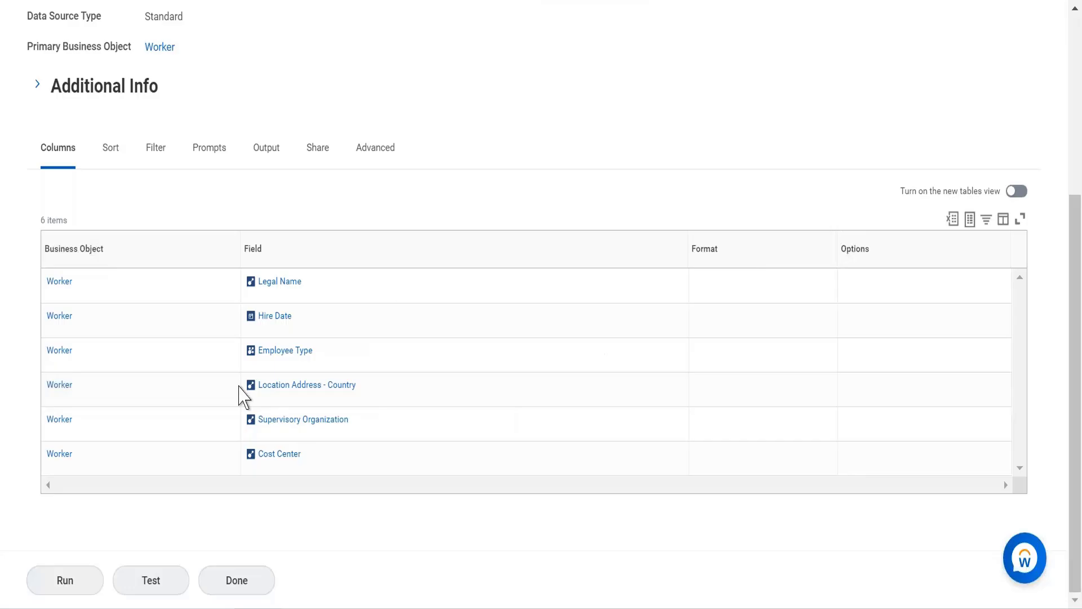
From the Employee Type row's Worker business object, view Report Fields and Values, and cancel the request still processing.
mouse_move(84, 355)
left_click(83, 351)
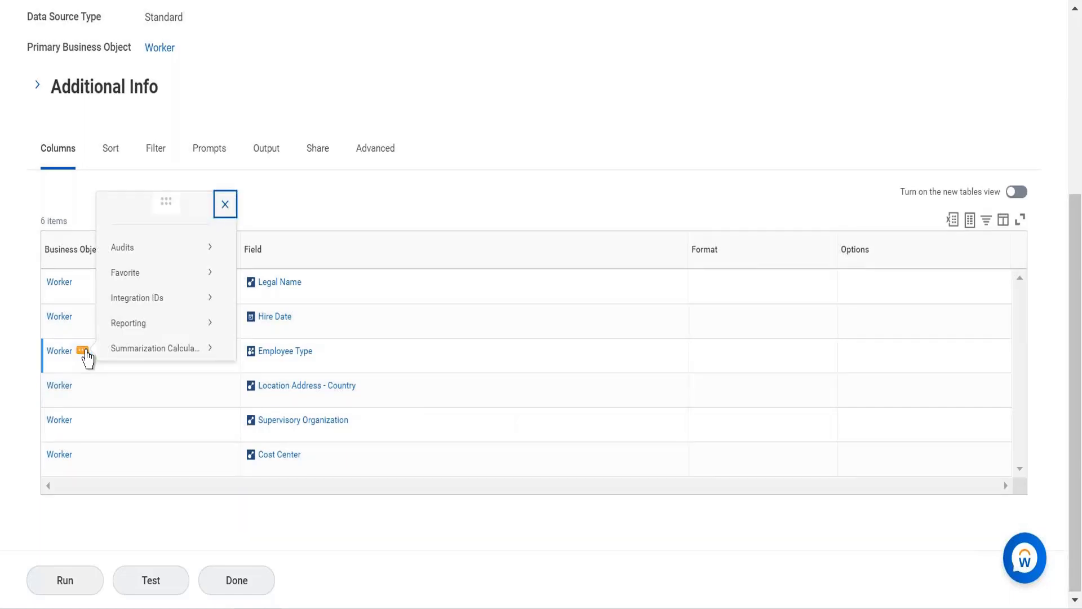
mouse_move(155, 345)
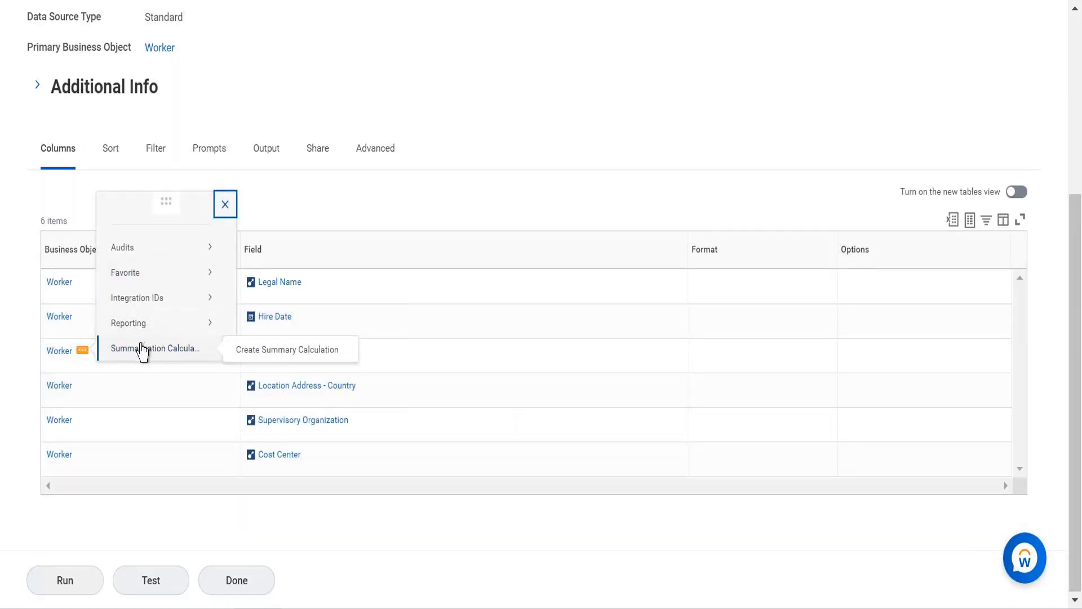
mouse_move(129, 244)
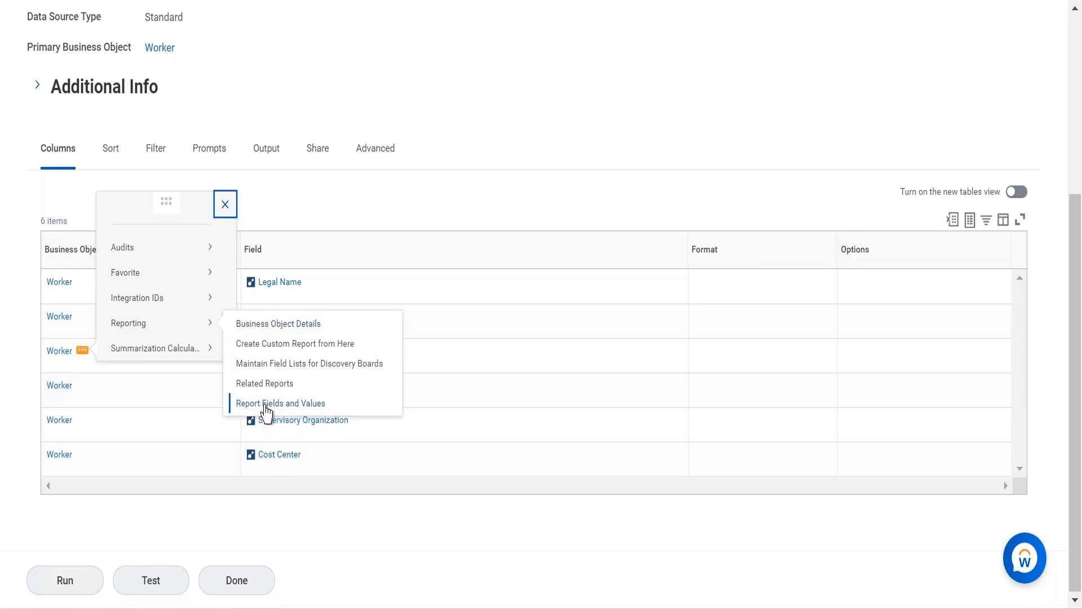
left_click(265, 404)
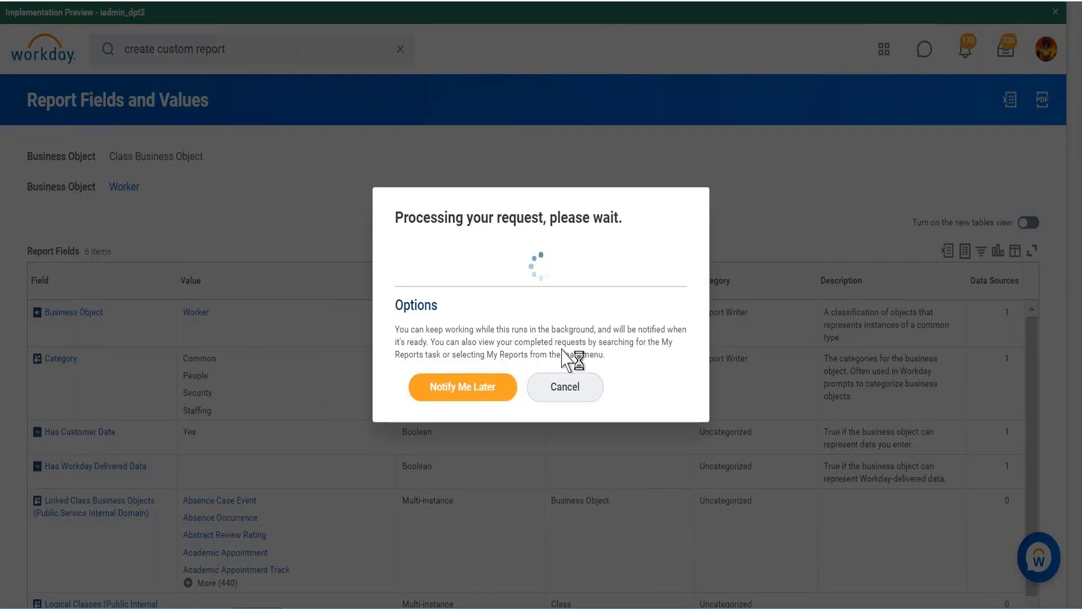
left_click(554, 396)
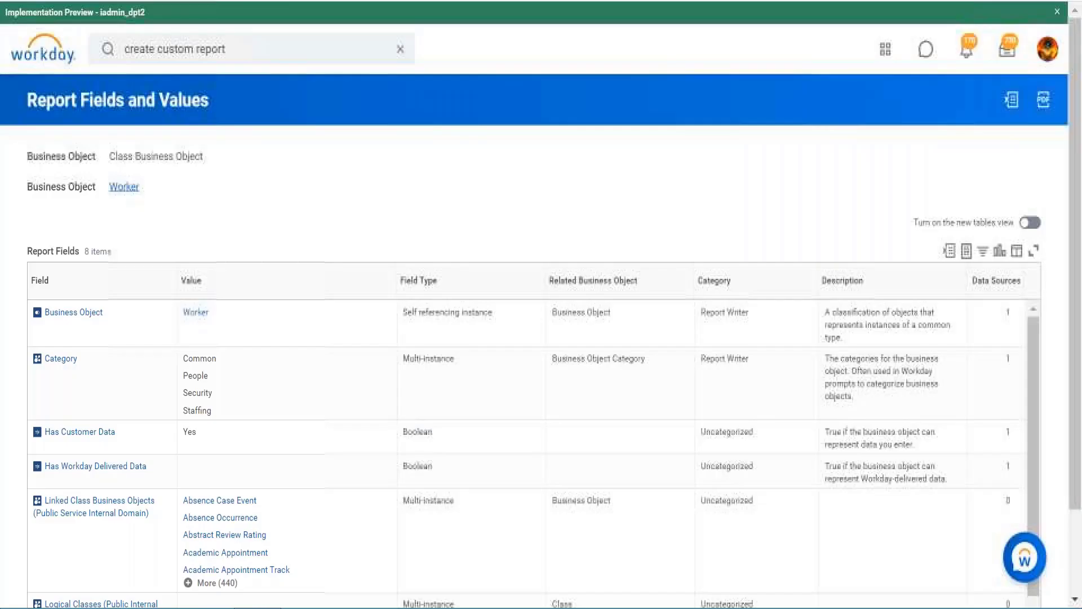
Replace the "create custom report" search with a search for "CR expense" to find the saved expense report.
left_click(238, 49)
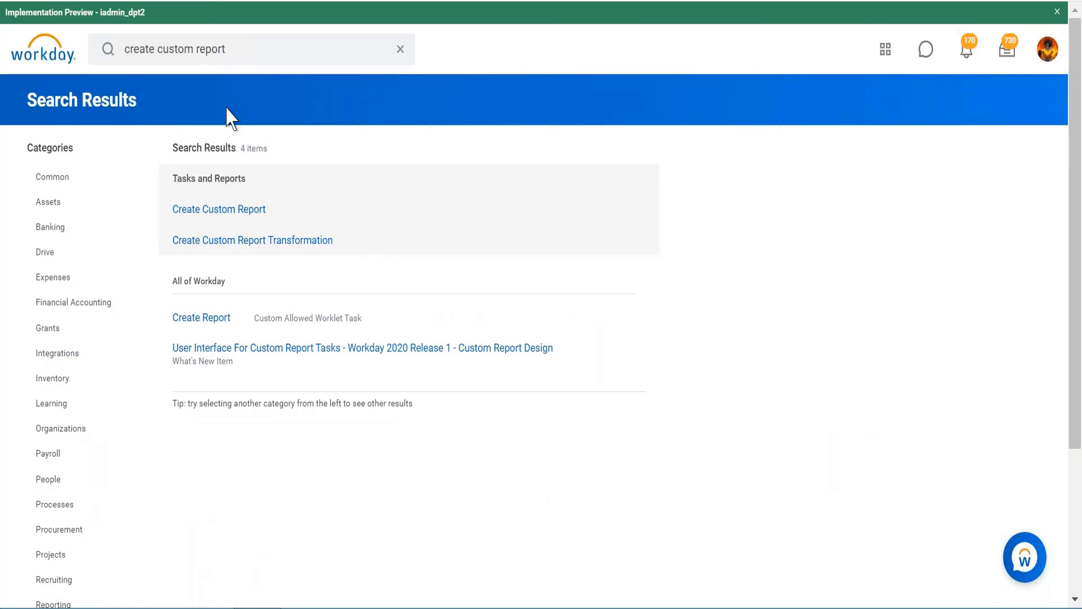
left_click(227, 49)
key("BackSpace")
key("BackSpace")
key("BackSpace")
key("BackSpace")
key("BackSpace")
key("BackSpace")
key("BackSpace")
key("BackSpace")
key("BackSpace")
key("BackSpace")
key("BackSpace")
key("BackSpace")
key("BackSpace")
key("BackSpace")
key("BackSpace")
key("BackSpace")
key("BackSpace")
key("BackSpace")
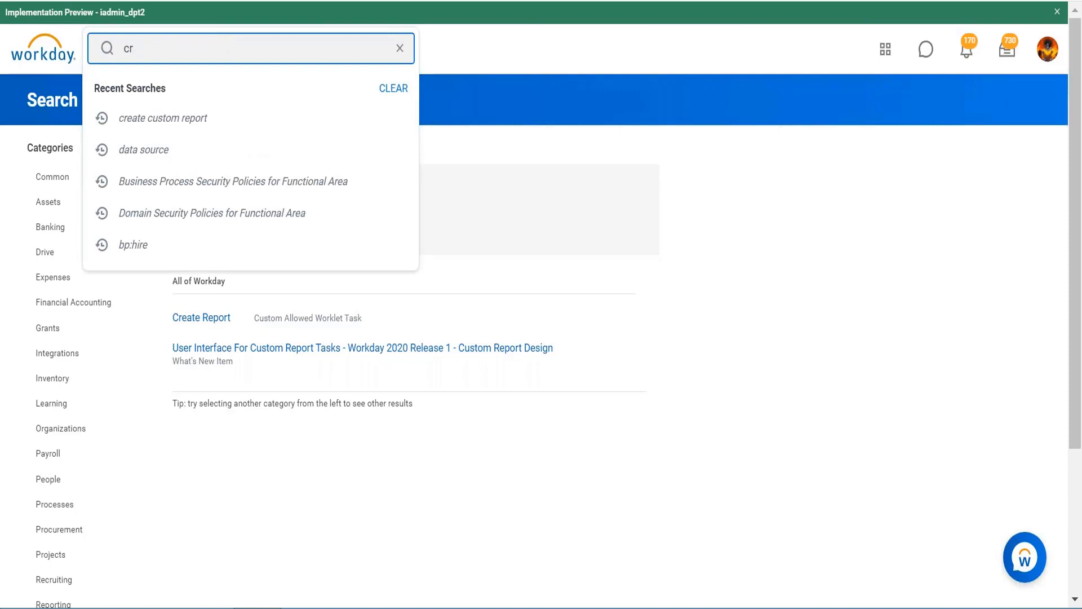
key("BackSpace")
key("BackSpace")
type("CR expense")
key("Return")
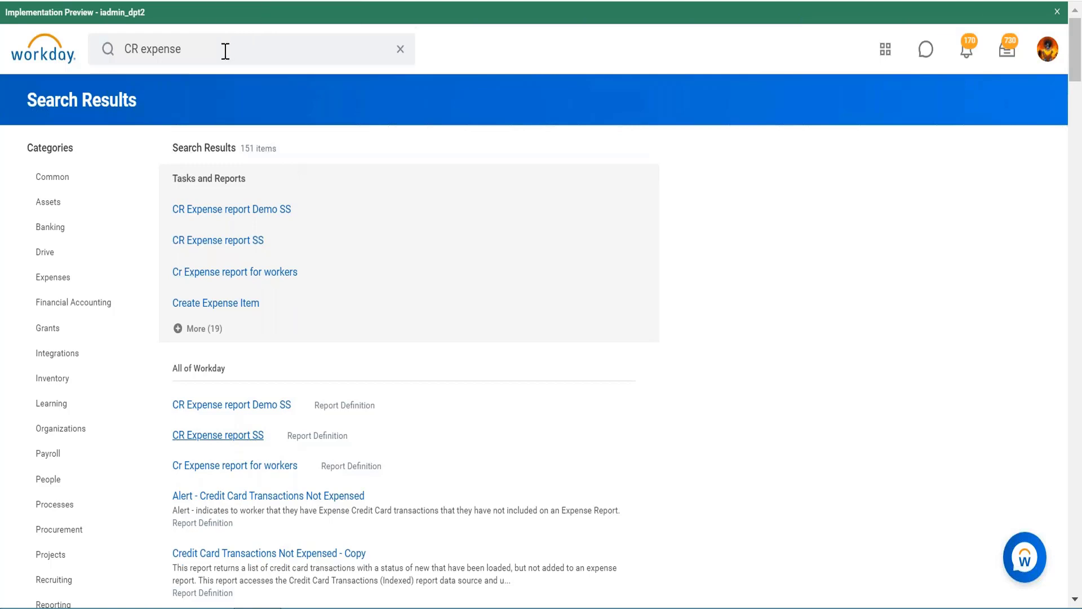
Open the "Cr Expense report for workers" custom report for editing.
left_click(262, 436)
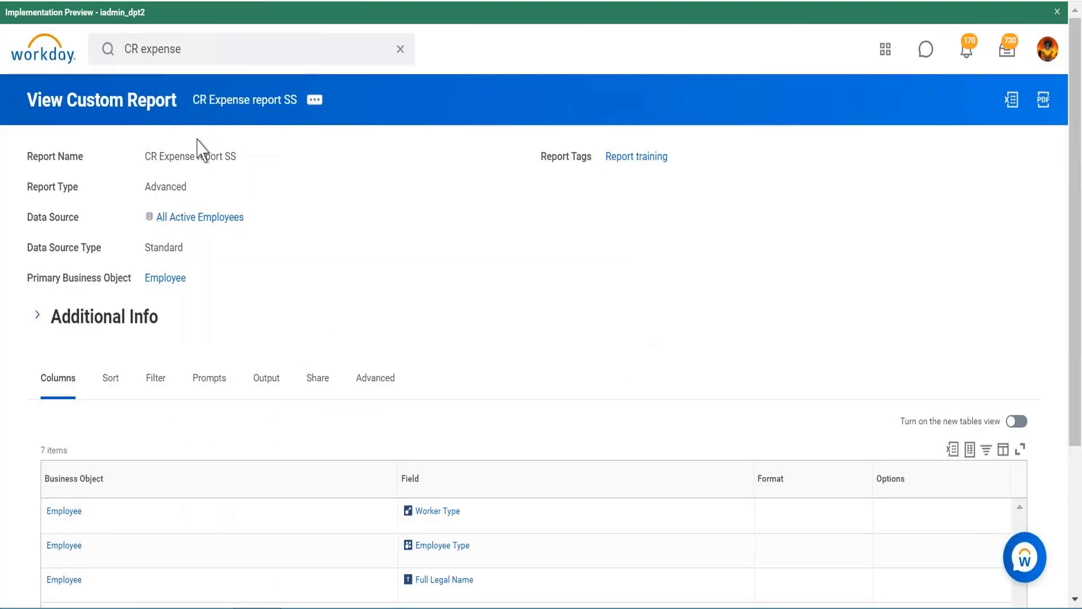
left_click(192, 40)
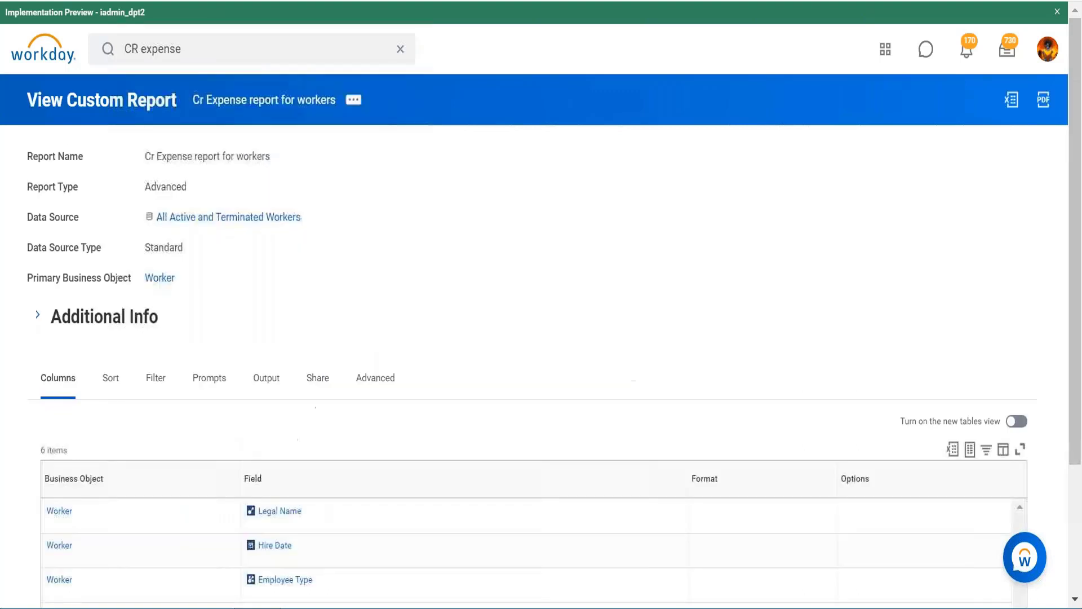
left_click(354, 102)
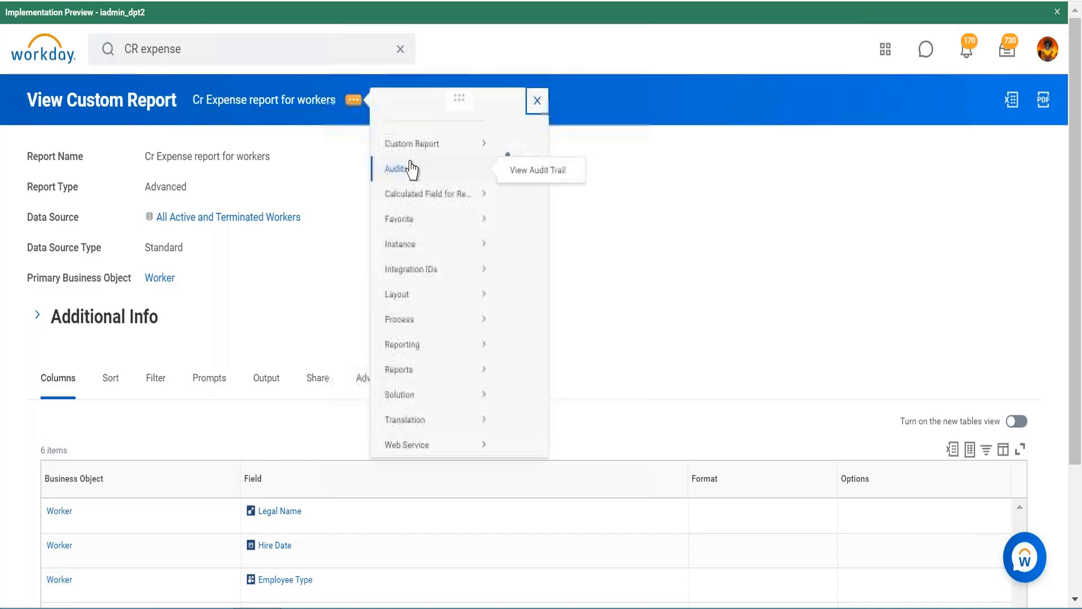
mouse_move(429, 160)
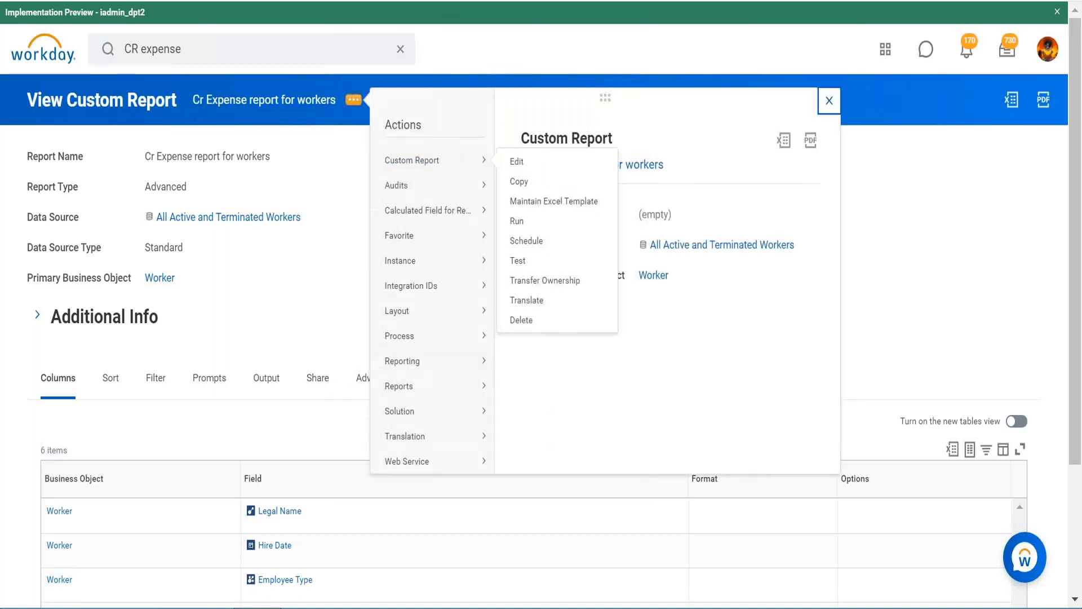
left_click(519, 163)
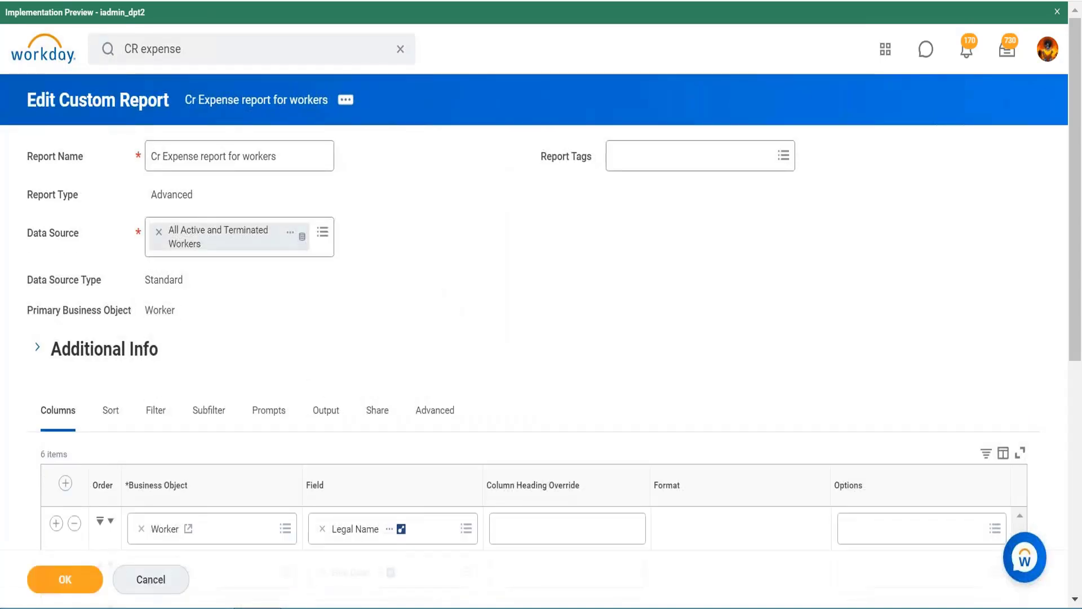
Add a column row after Cost Center and replace its Worker business object with Expense Reports - All Statuses.
scroll(541, 304, "down", 7)
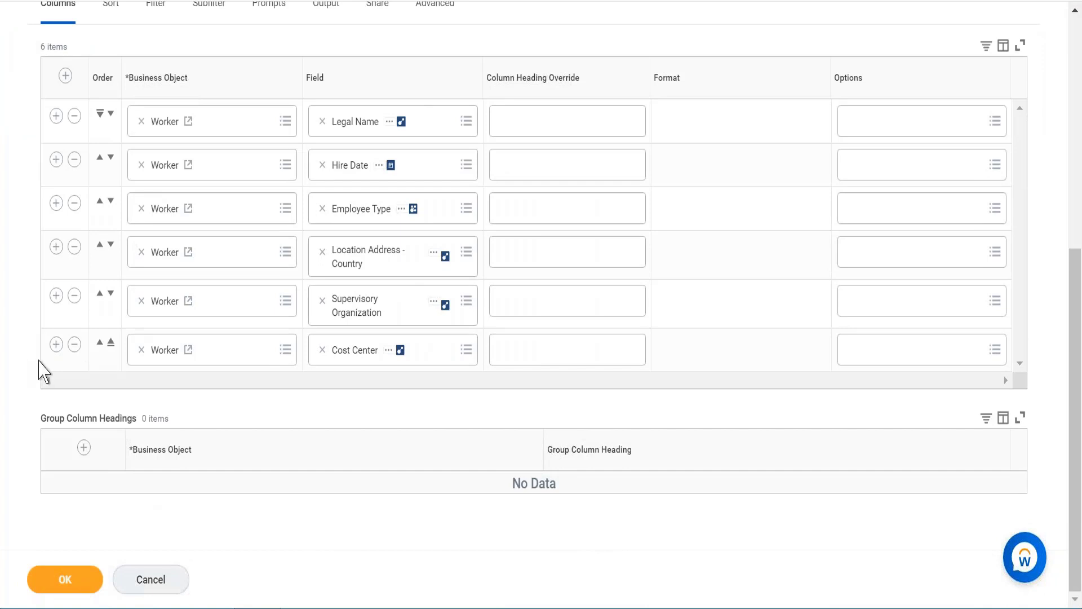
left_click(56, 345)
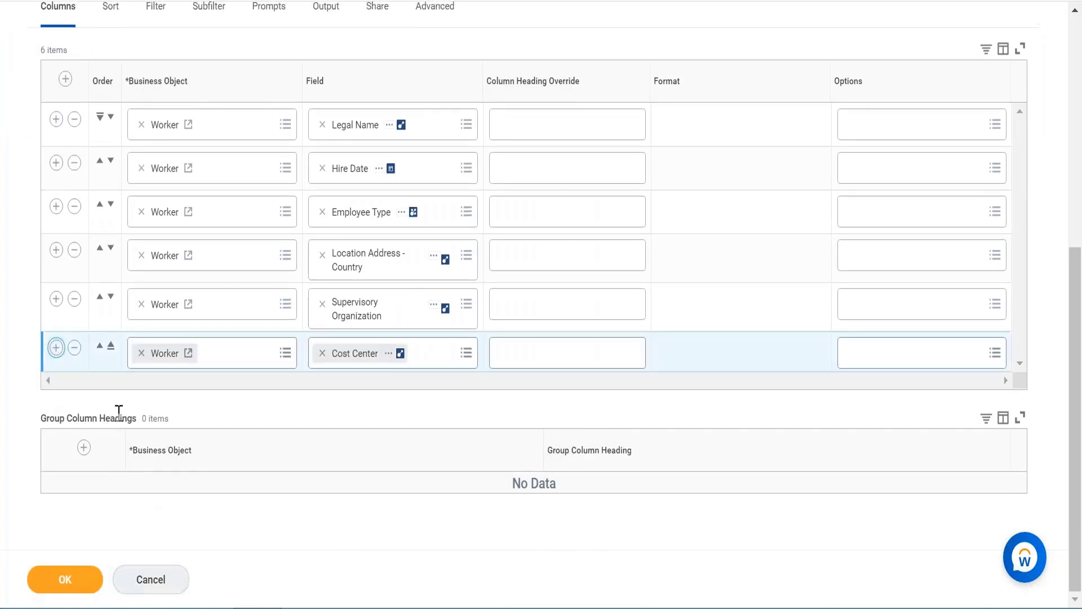
scroll(202, 411, "down", 1)
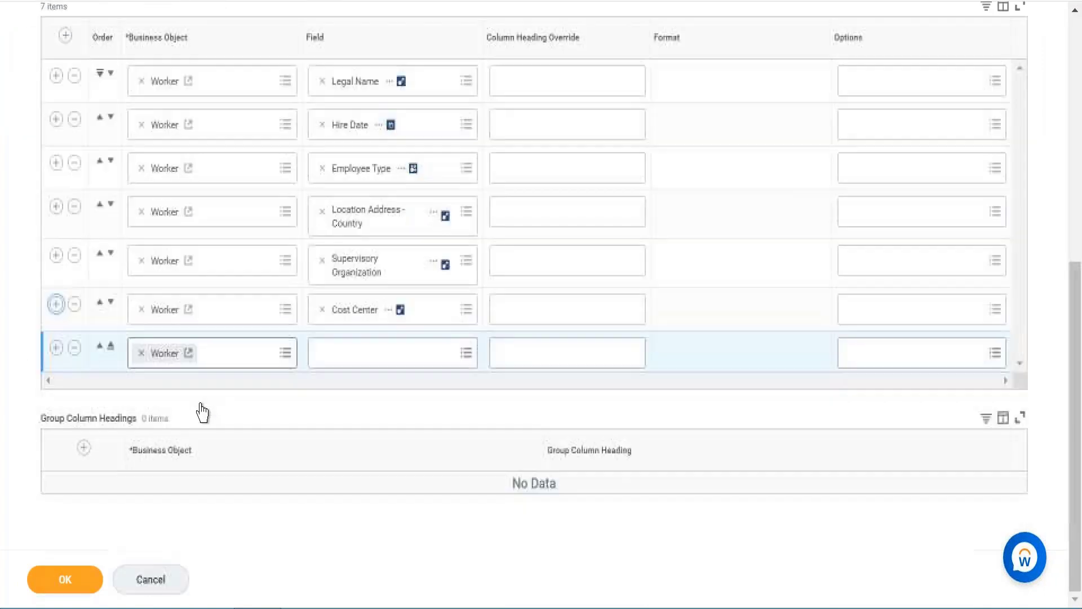
left_click(141, 355)
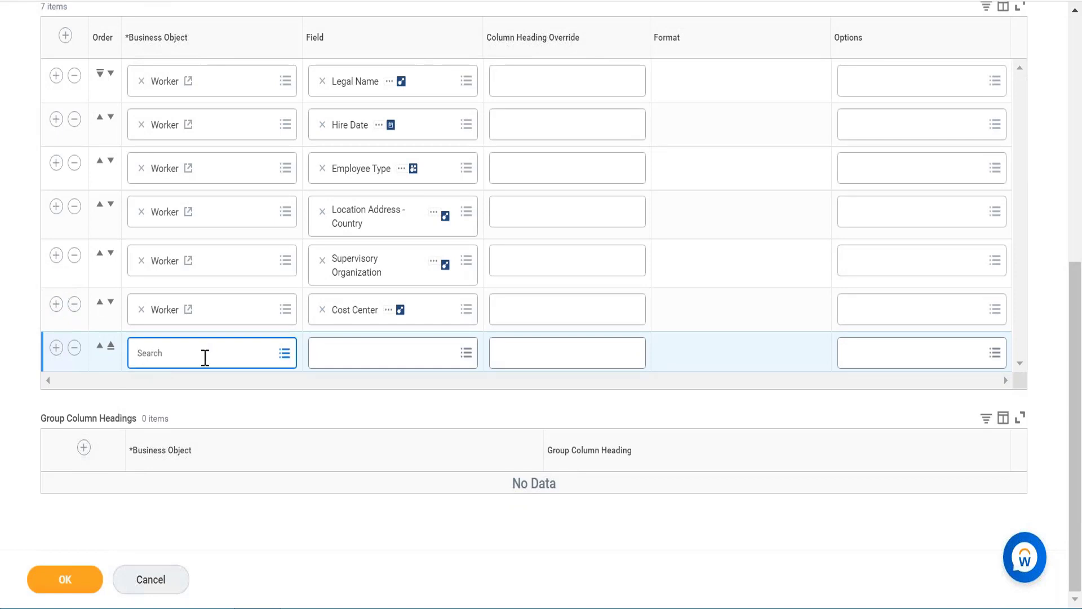
left_click(205, 355)
type("expens")
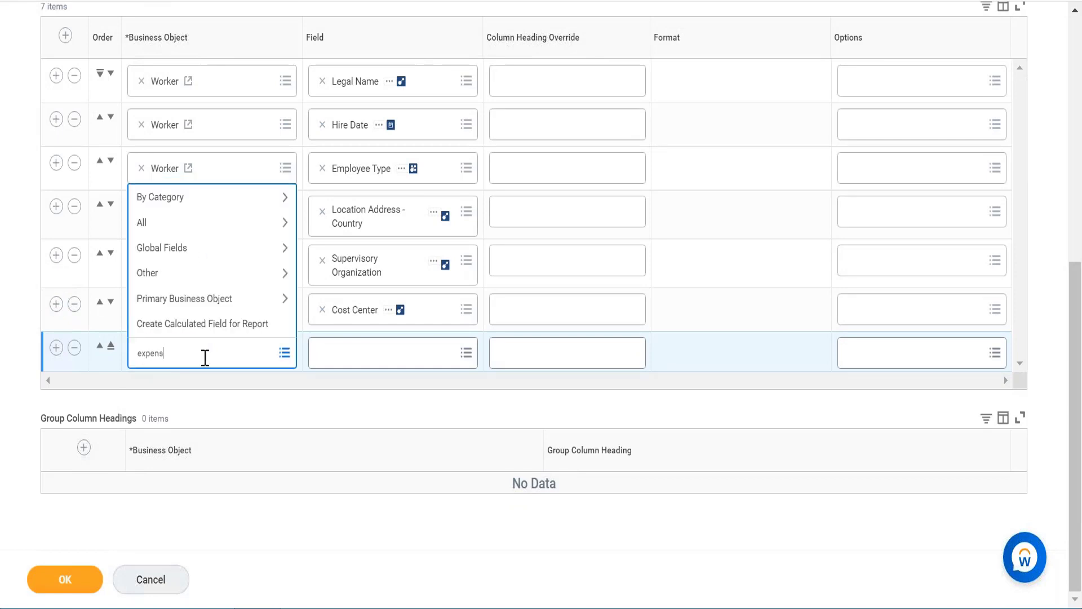
type("e report")
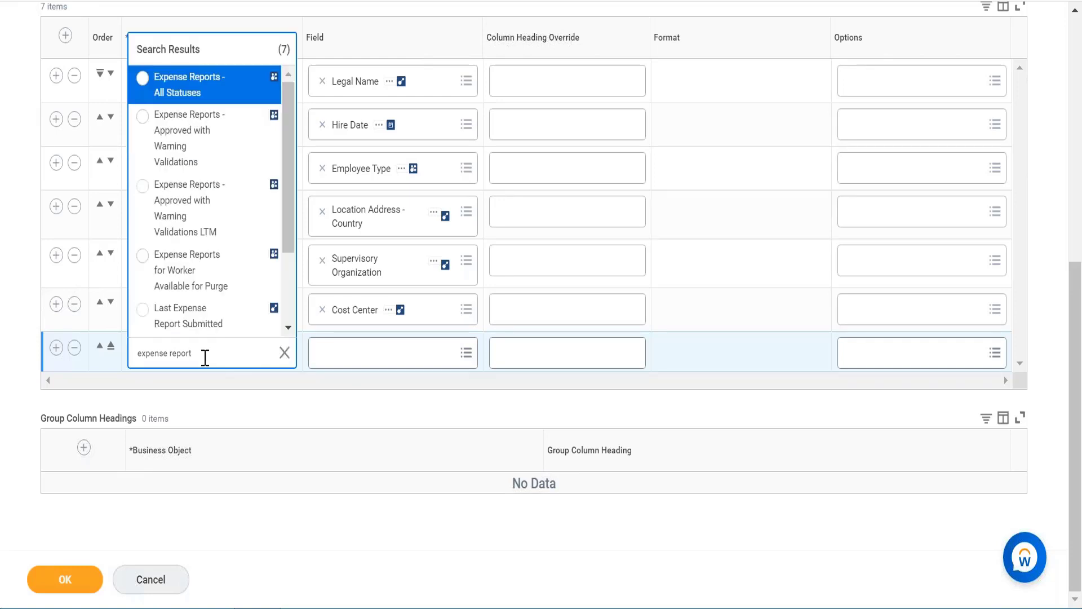
left_click(192, 92)
left_click(211, 86)
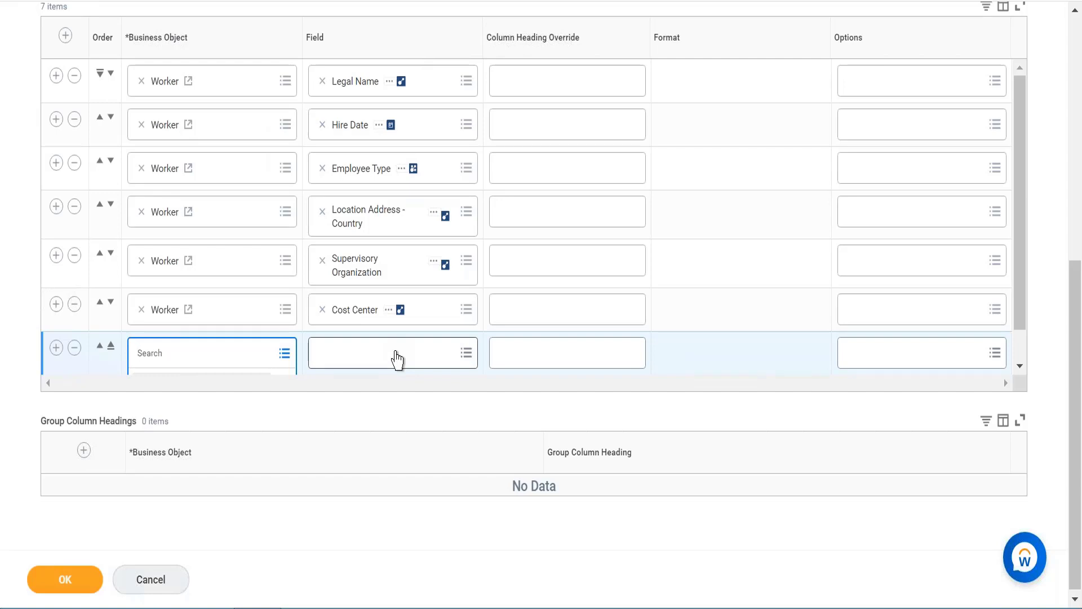
Check the Due Date field's details and set it as the field of the new Expense Reports - All Statuses row.
left_click(396, 358)
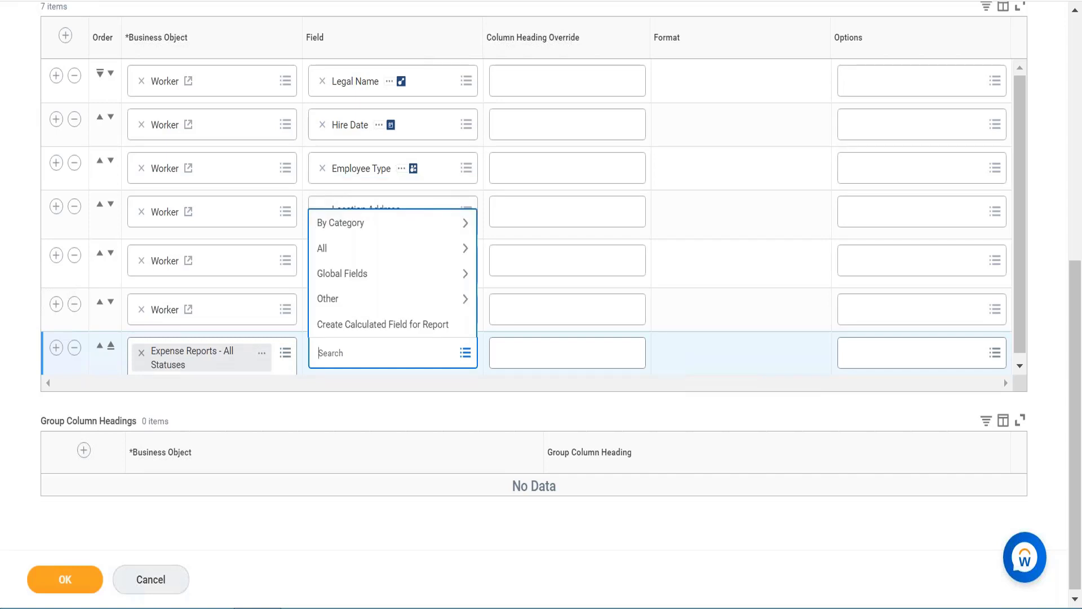
type("due date")
key("Return")
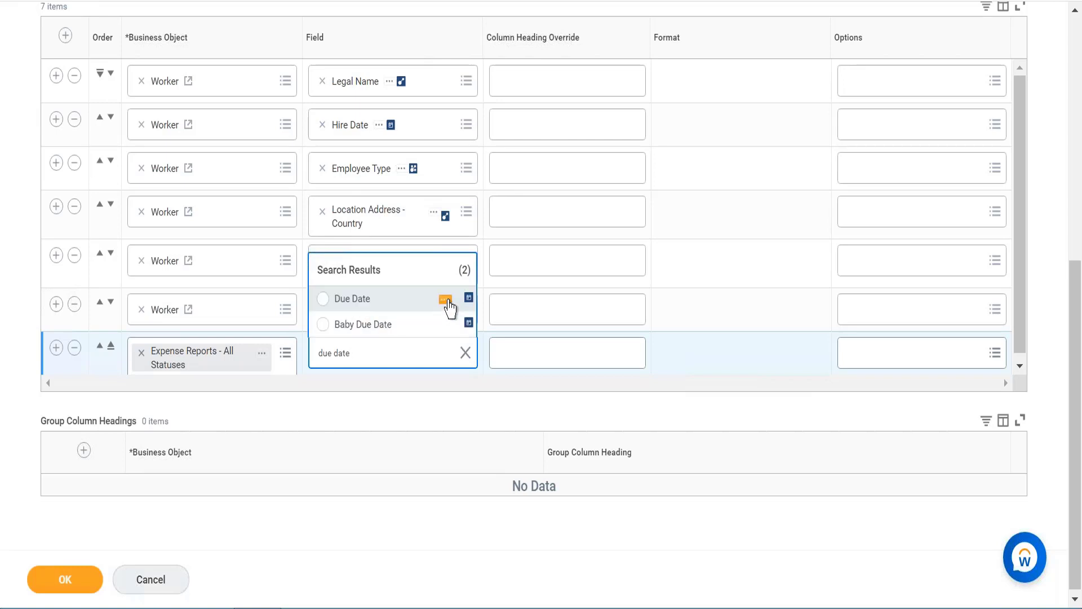
left_click(446, 300)
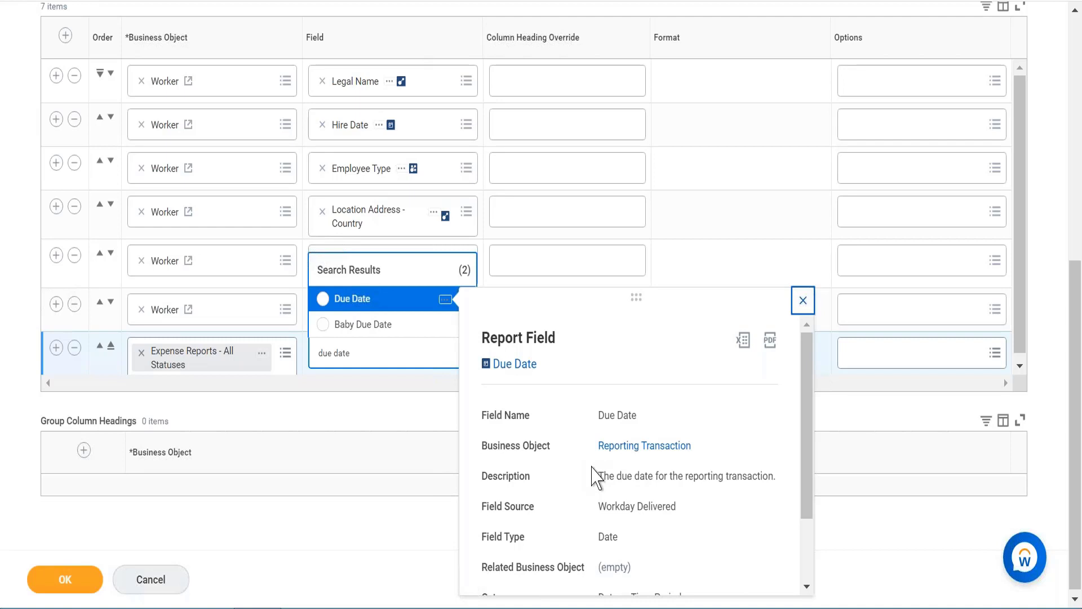
left_click(398, 308)
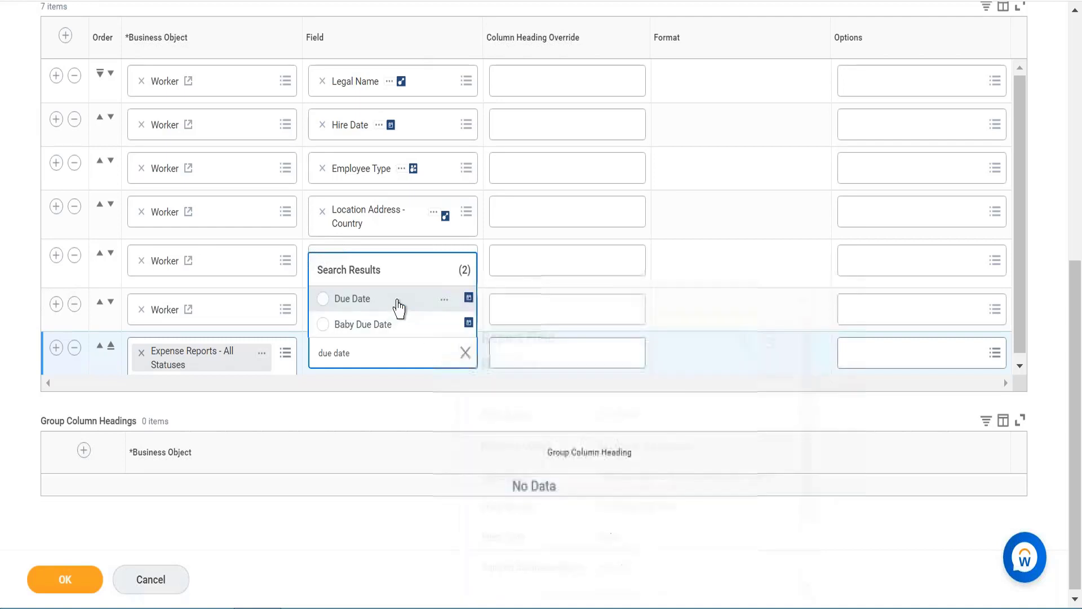
Add another Expense Reports - All Statuses row, compare the "amount usd" fields' details, and choose Expense Report Total Amount in USD.
left_click(57, 349)
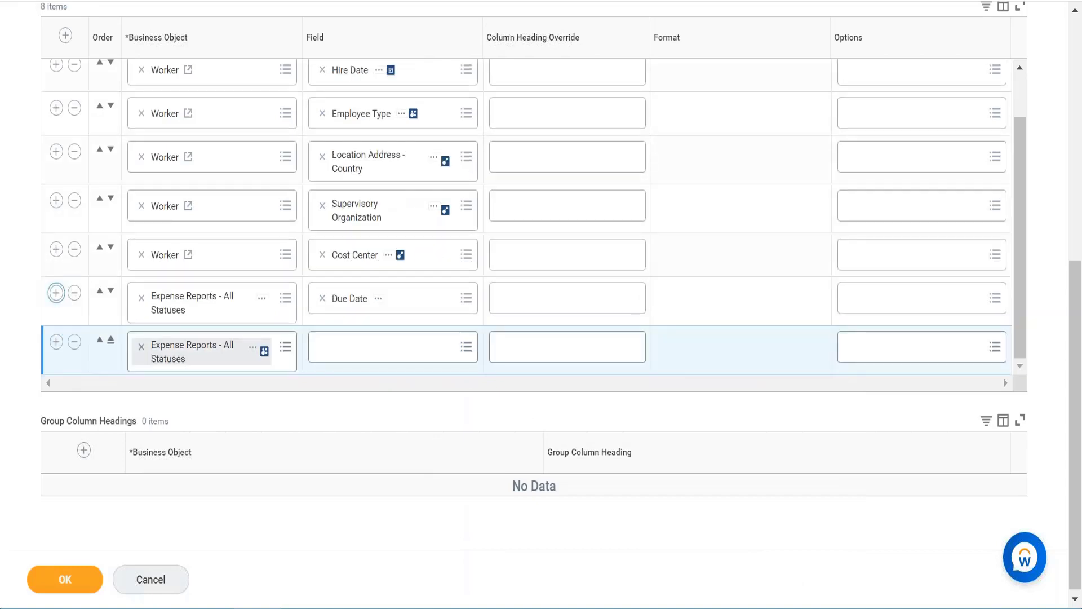
left_click(414, 354)
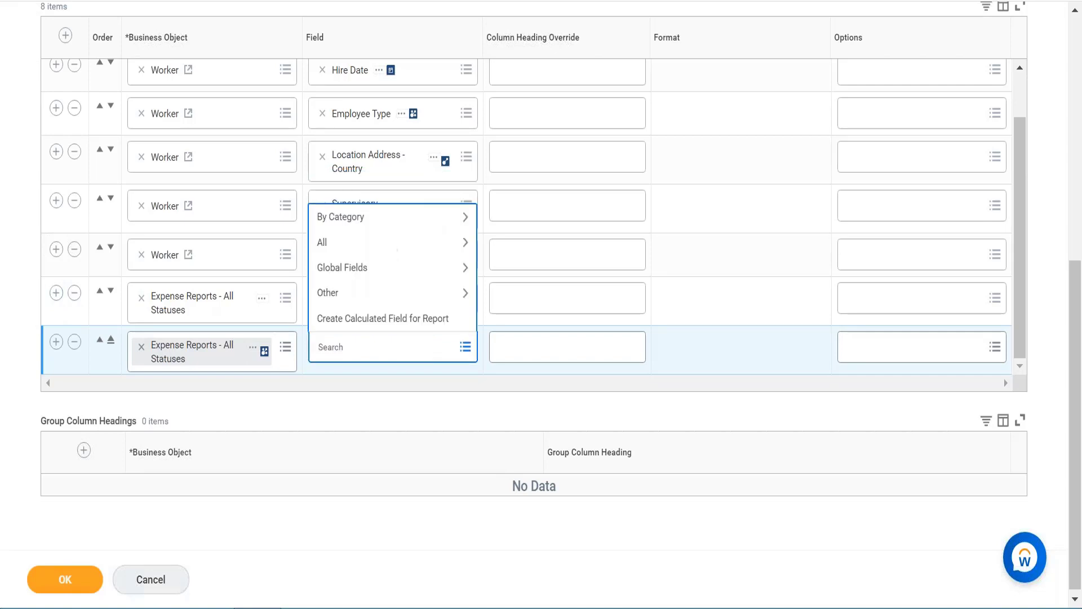
type("amount")
type("usd")
key("Return")
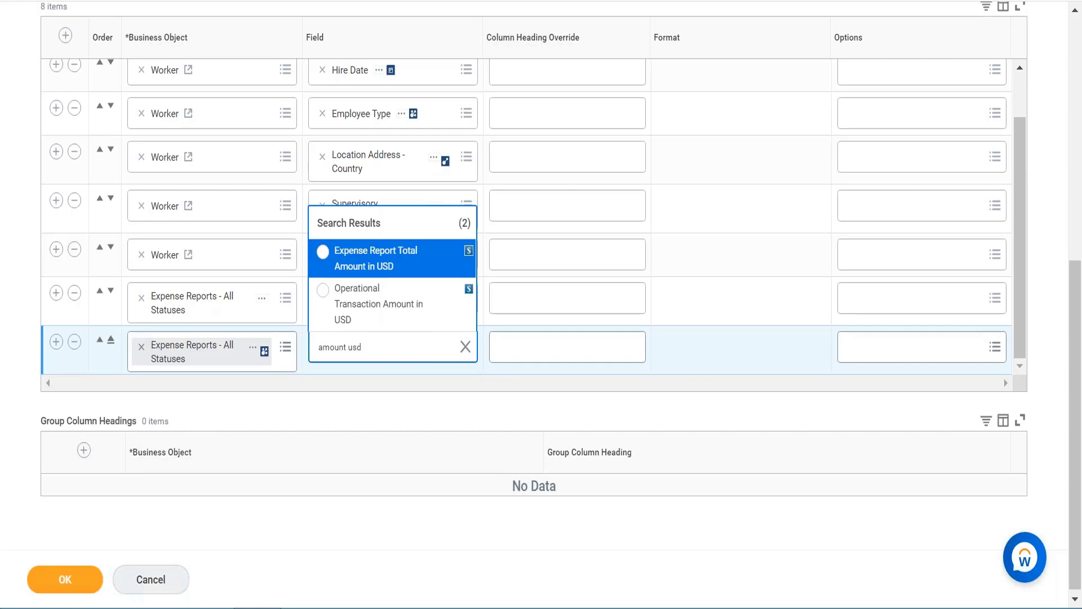
mouse_move(417, 254)
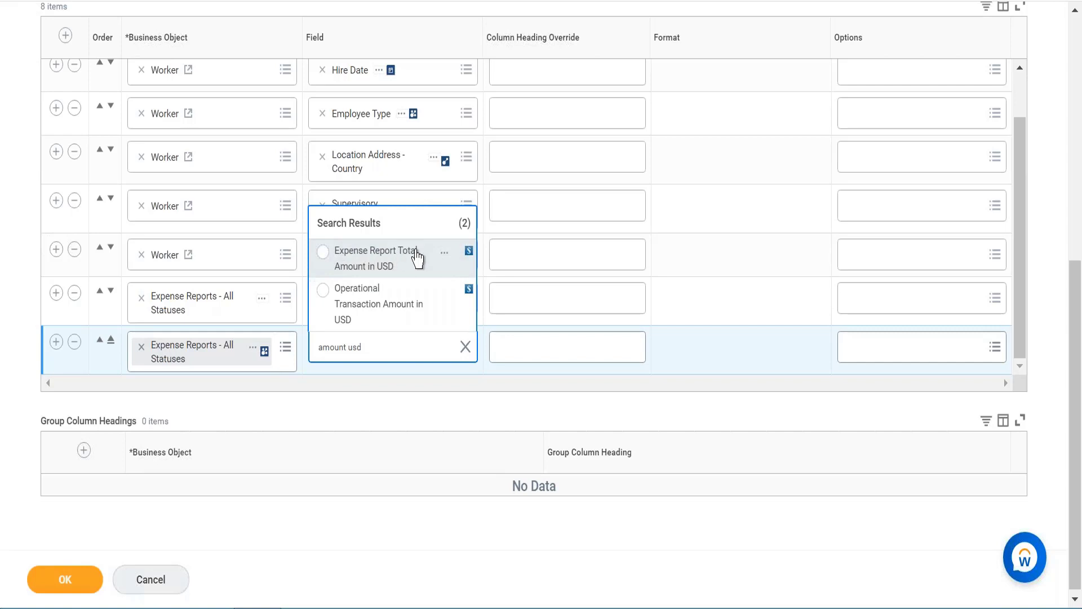
left_click(446, 254)
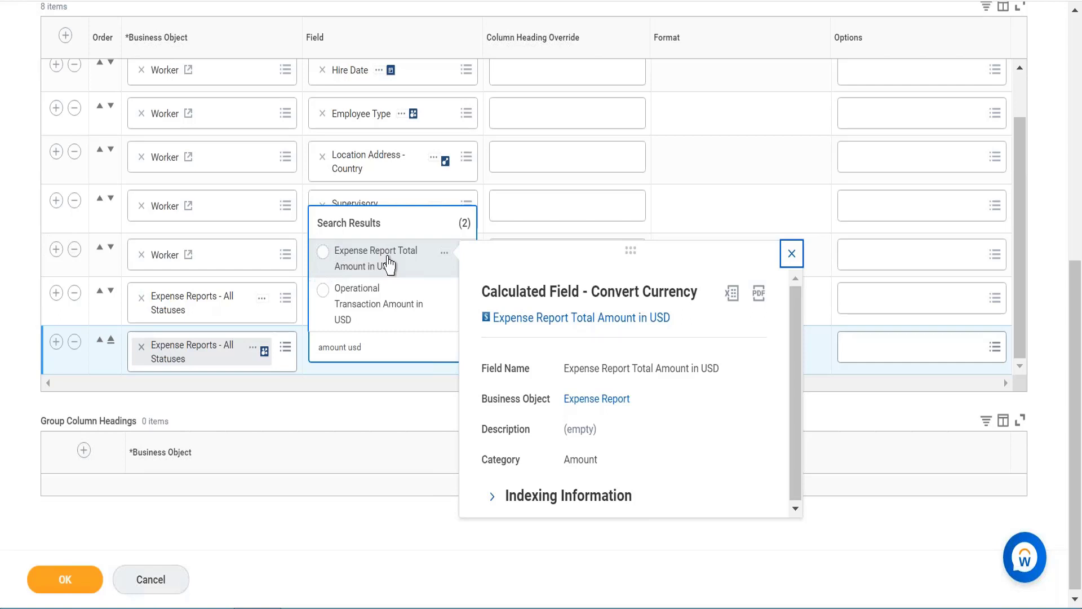
left_click(389, 263)
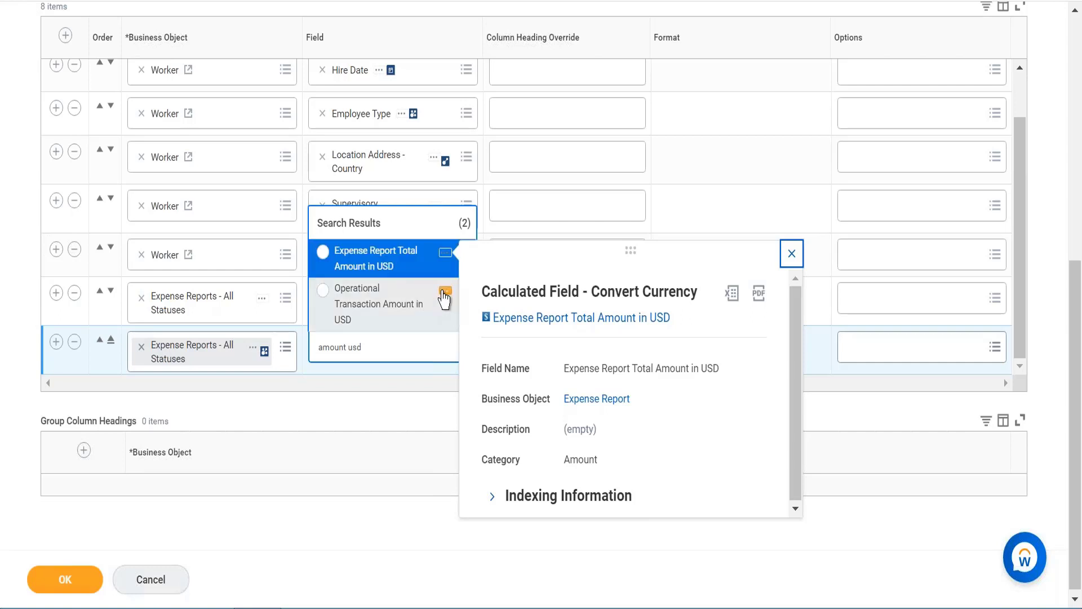
mouse_move(445, 298)
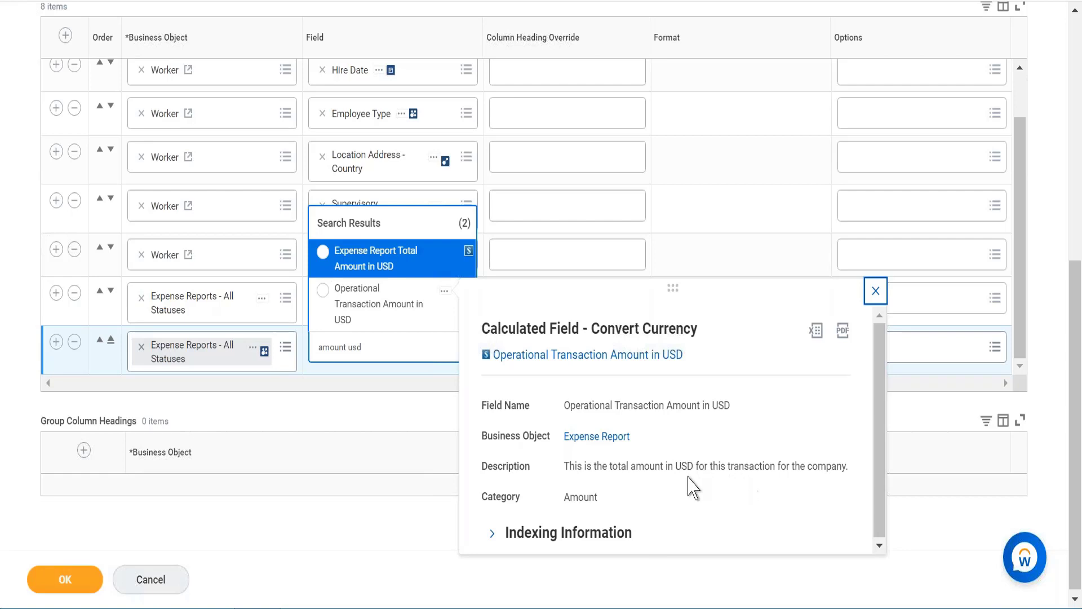
left_click(376, 265)
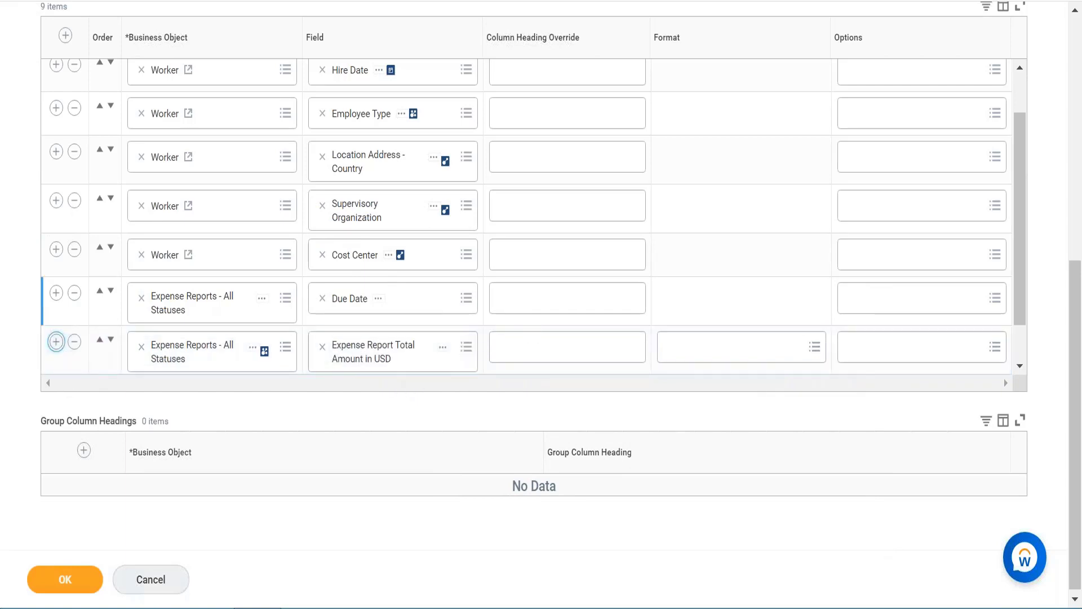
Search "status" for the last Expense Reports - All Statuses row, review Expense Report Status details, and choose it as the field.
scroll(458, 327, "down", 2)
left_click(440, 341)
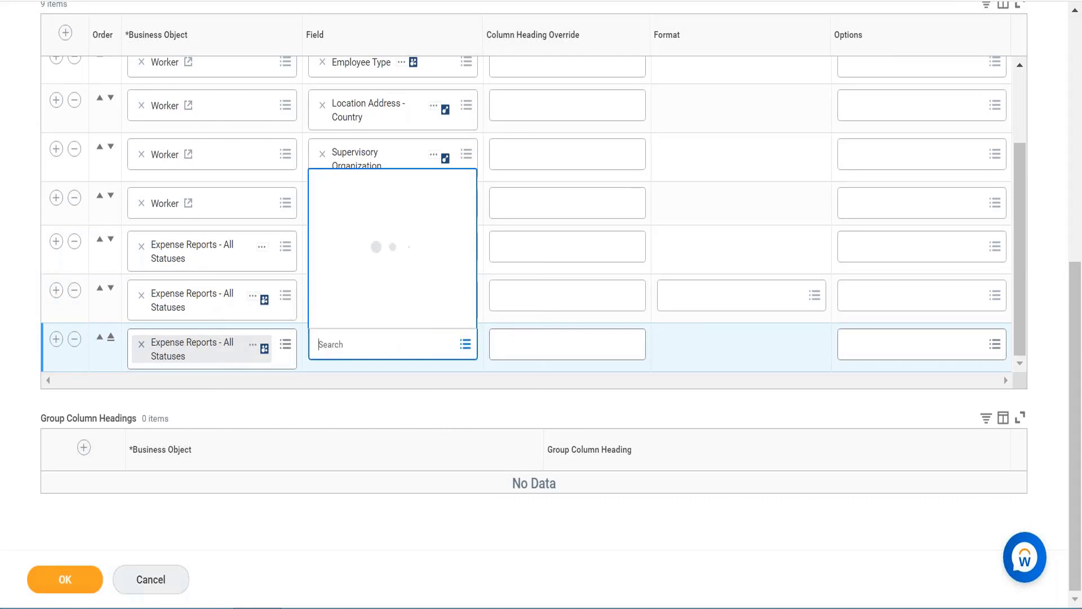
type("status")
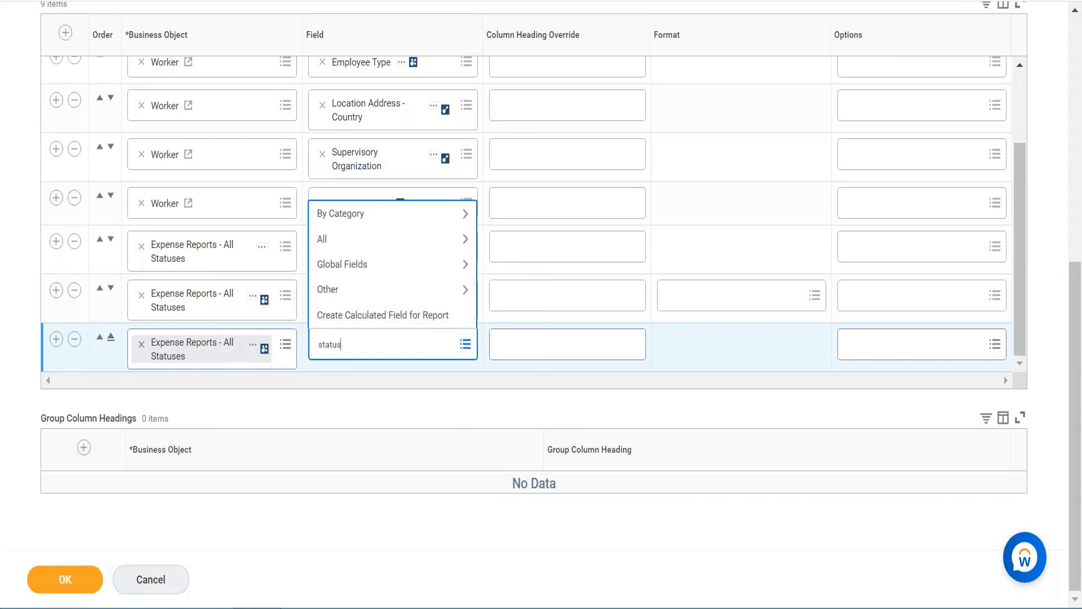
key("Return")
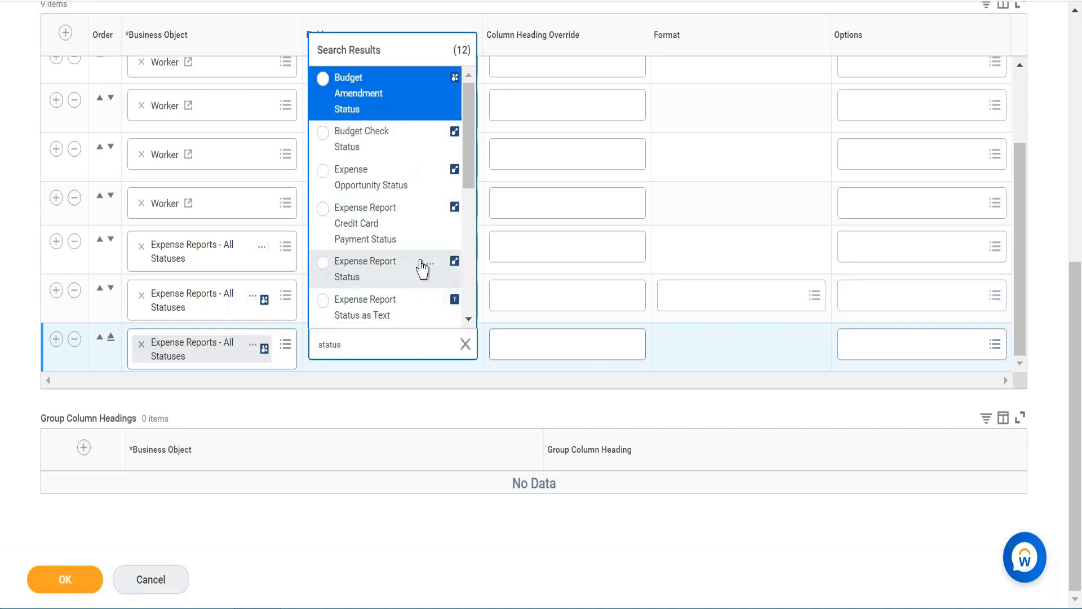
mouse_move(432, 273)
left_click(432, 273)
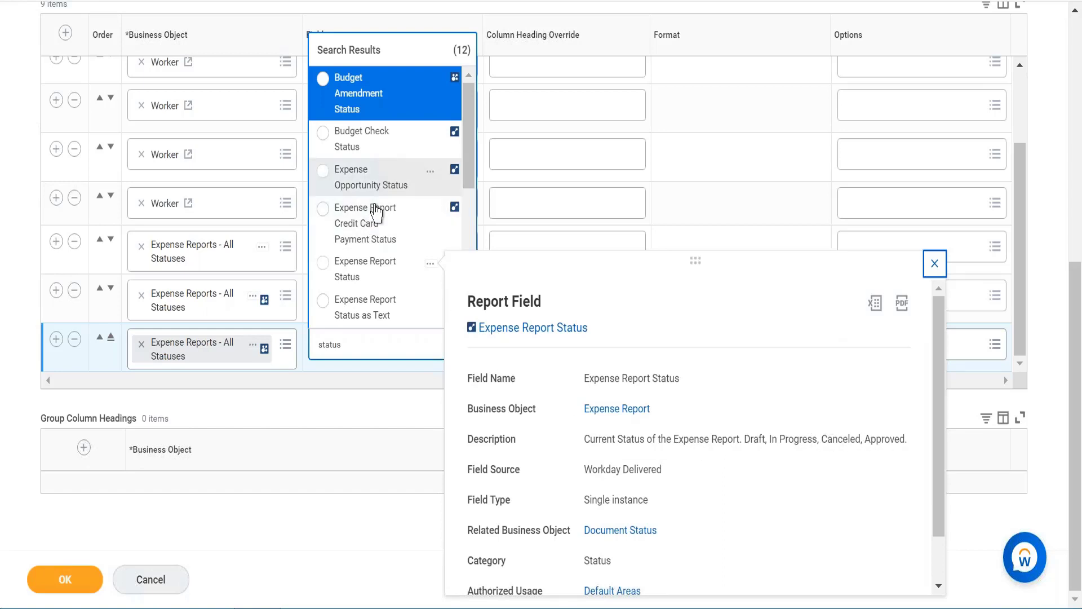
left_click(369, 282)
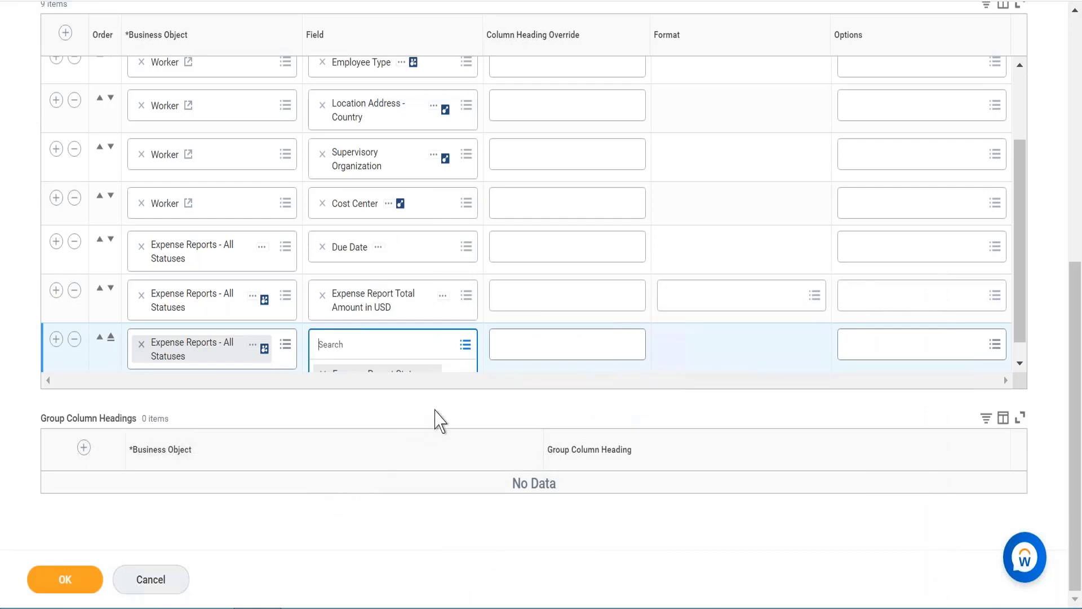
Add an And condition under Filter on Instances and choose Company as its field.
scroll(439, 420, "up", 2)
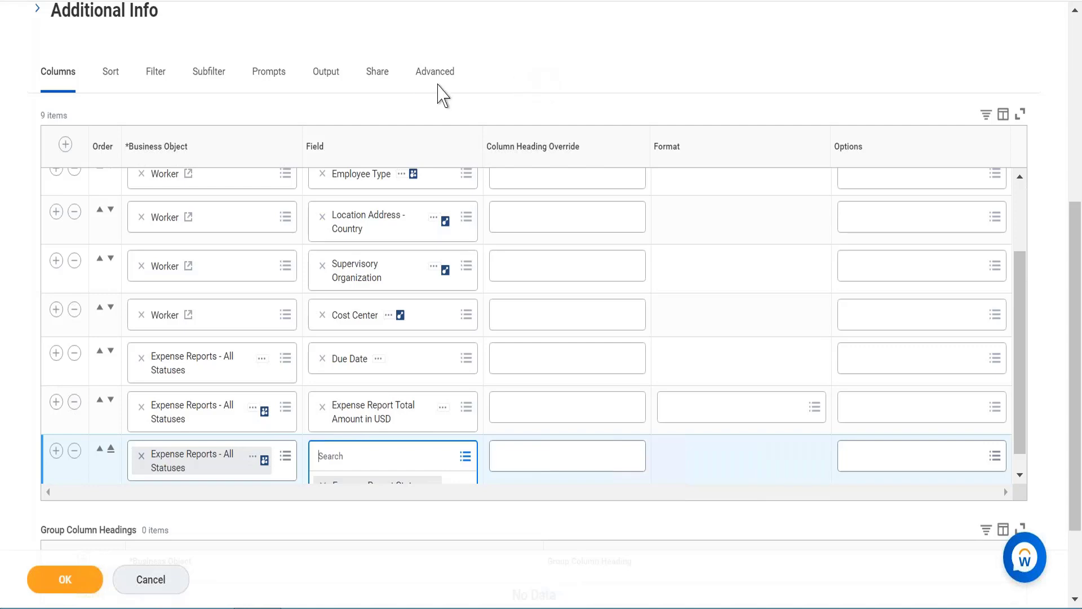
left_click(153, 74)
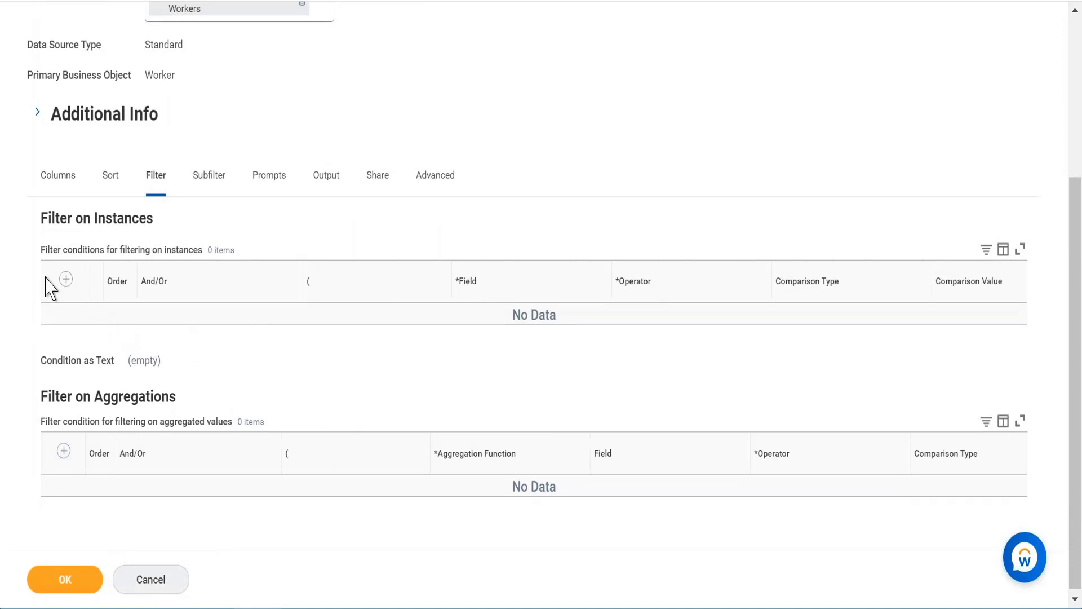
left_click(66, 280)
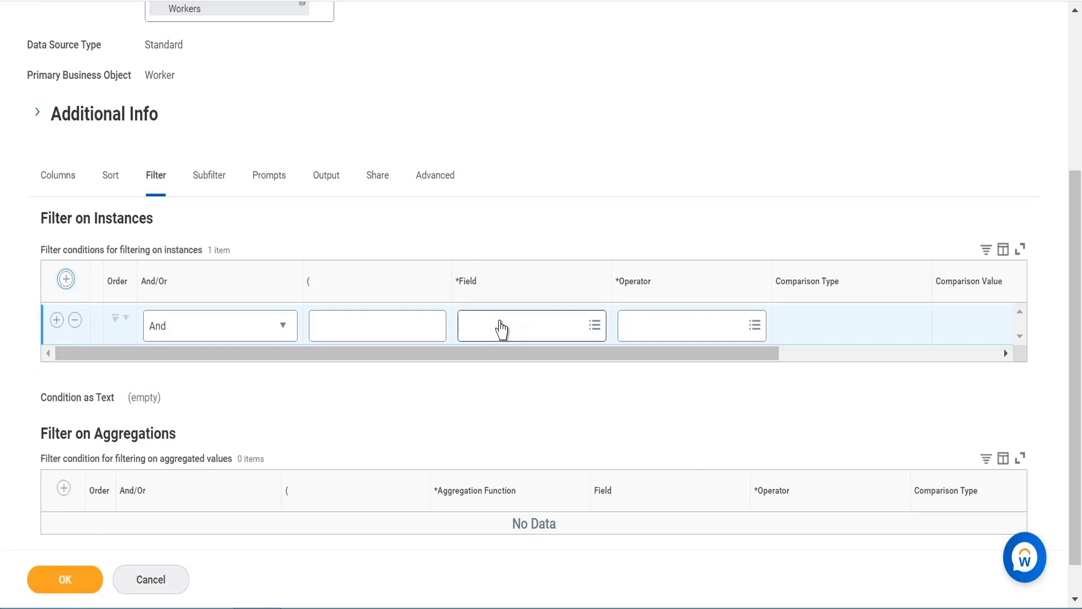
left_click(501, 332)
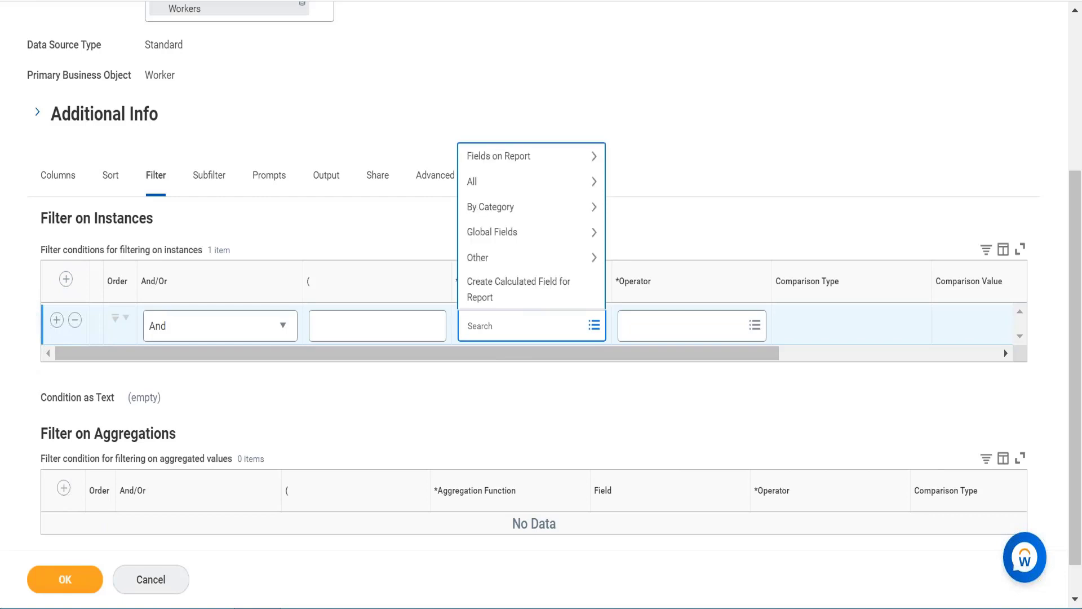
type("company")
key("Return")
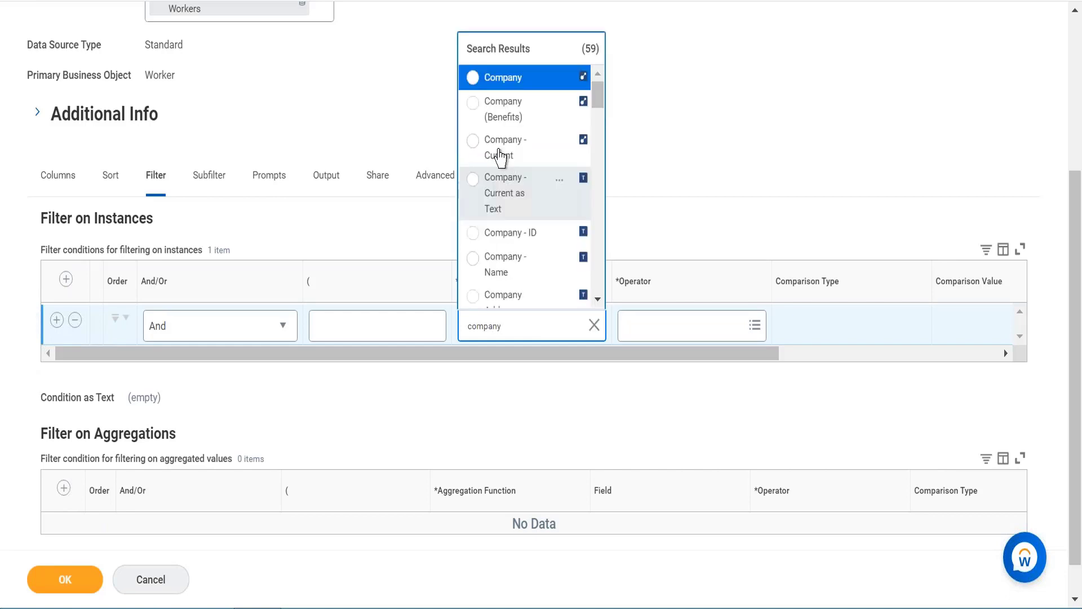
left_click(516, 84)
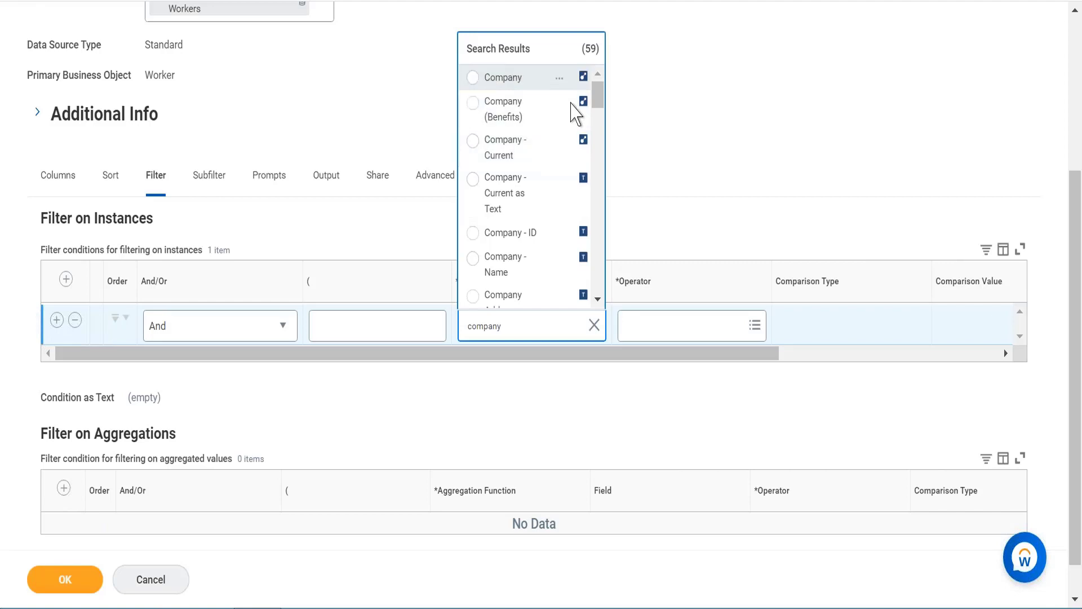
Set the Company filter condition's operator to the frequently used option in the selection list.
left_click(706, 338)
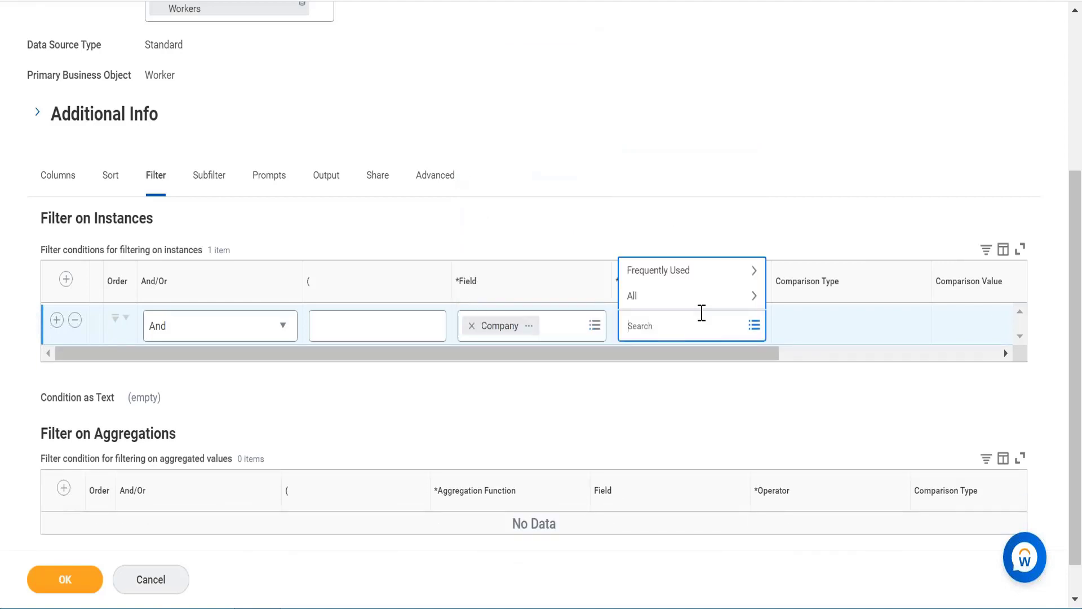
left_click(706, 282)
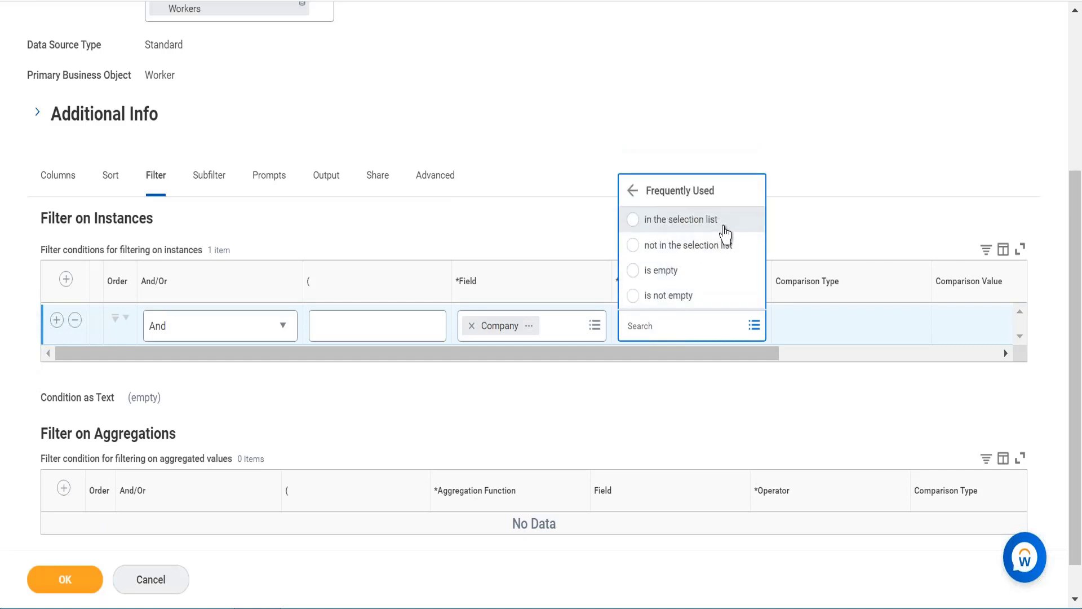
left_click(701, 225)
left_click(706, 221)
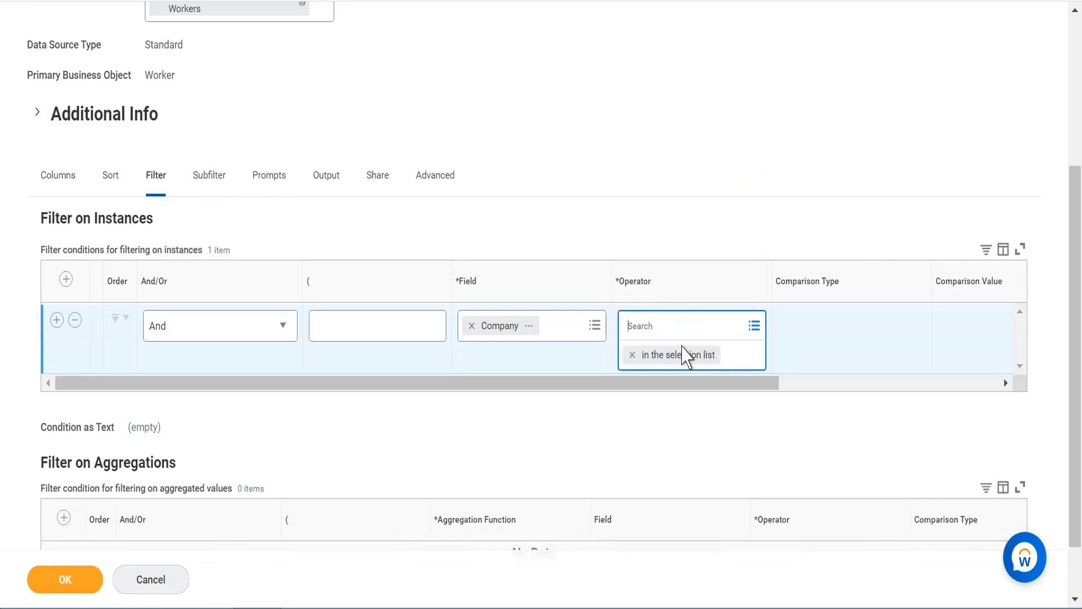
Search "global modern service usa" and set GMS USA Global Modern Services, Inc. (USA) Company as the Company condition's comparison value.
left_click_drag(699, 389, 841, 361)
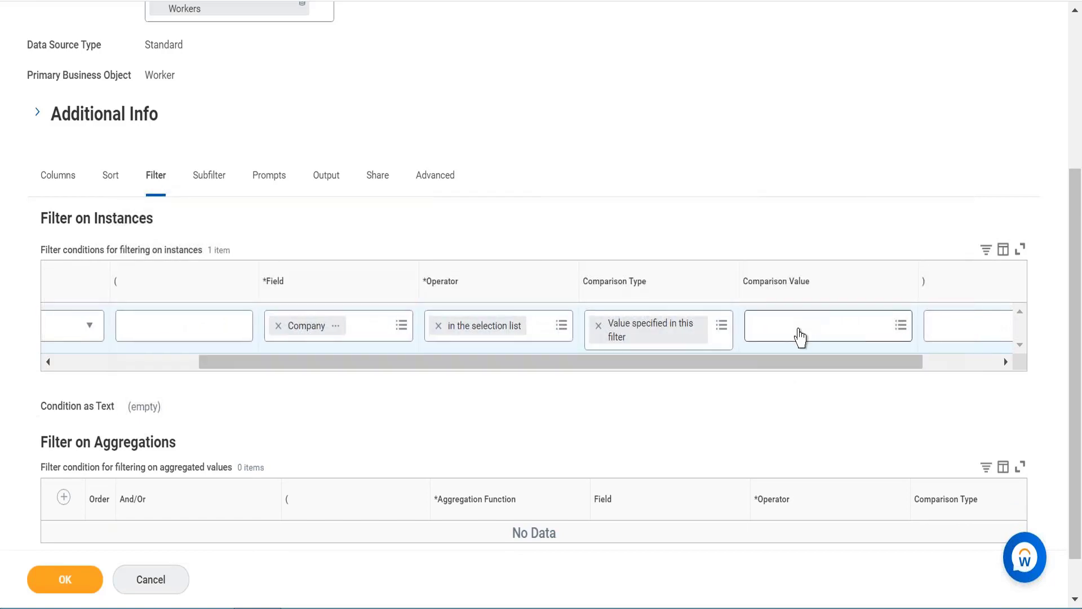
left_click(800, 332)
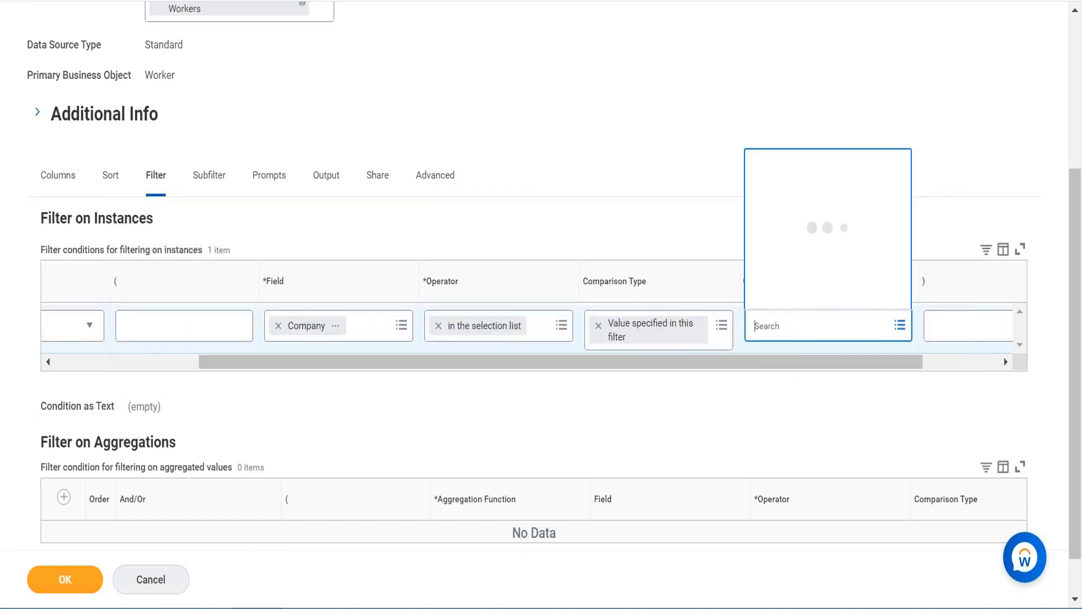
type("global modern service u")
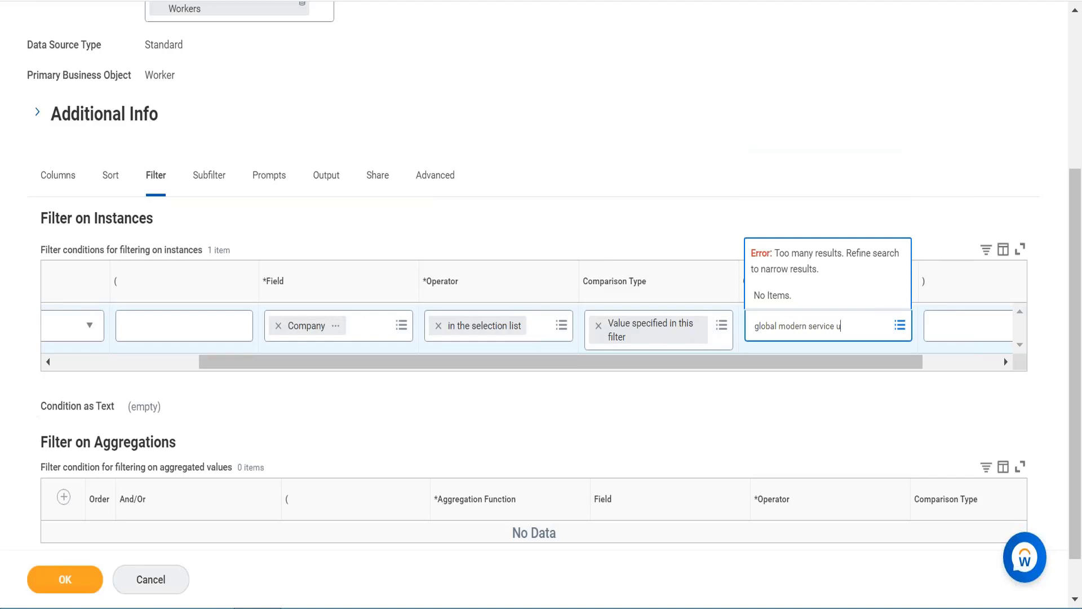
type("sa")
key("Return")
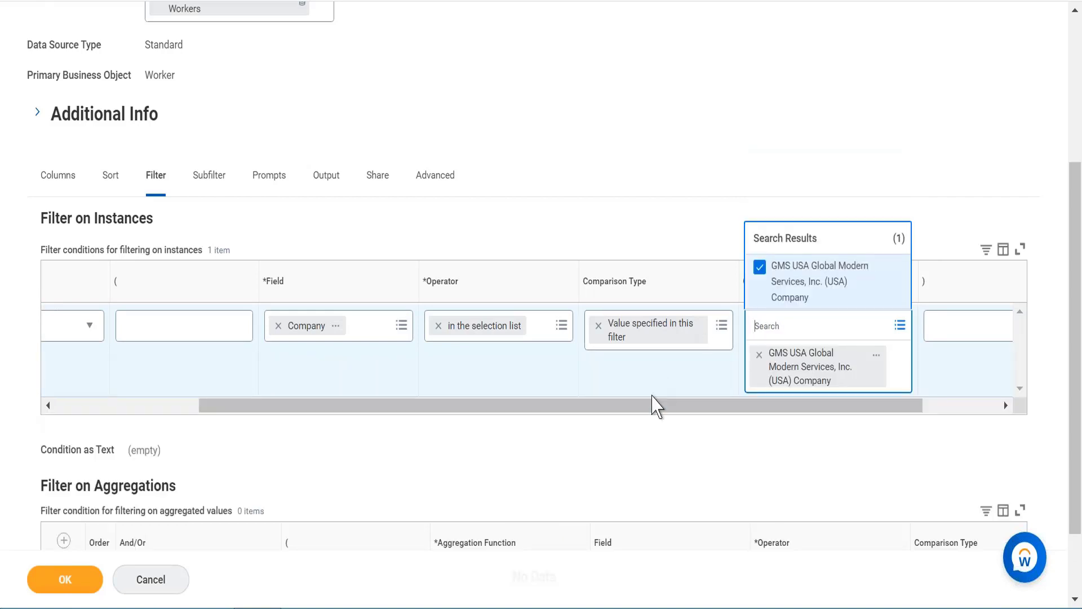
Add a second And condition under Filter on Instances and choose Worker Type as its field.
left_click_drag(656, 415, 164, 416)
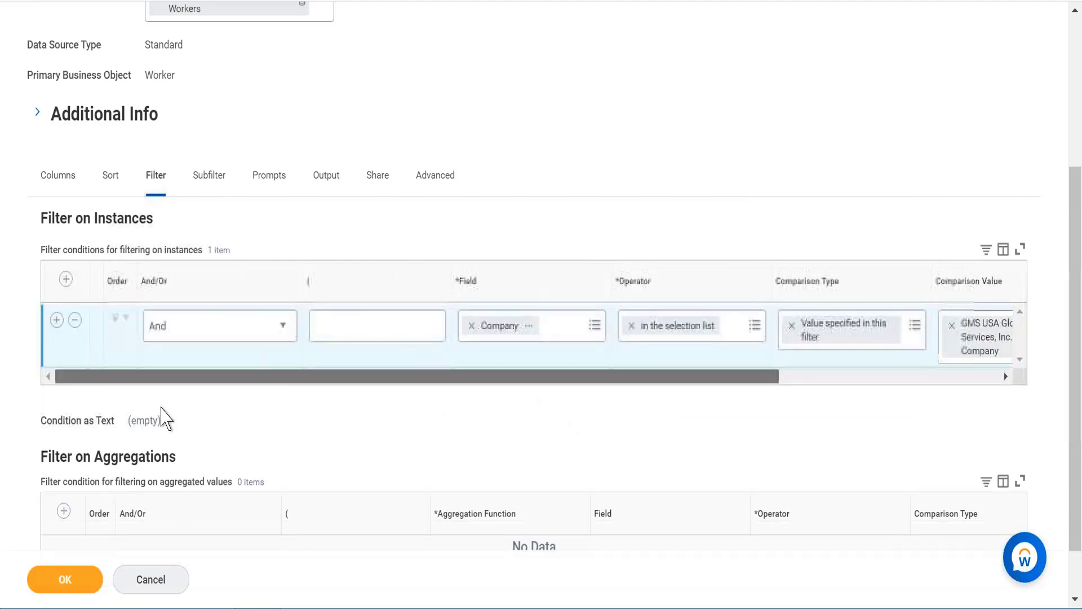
left_click(57, 320)
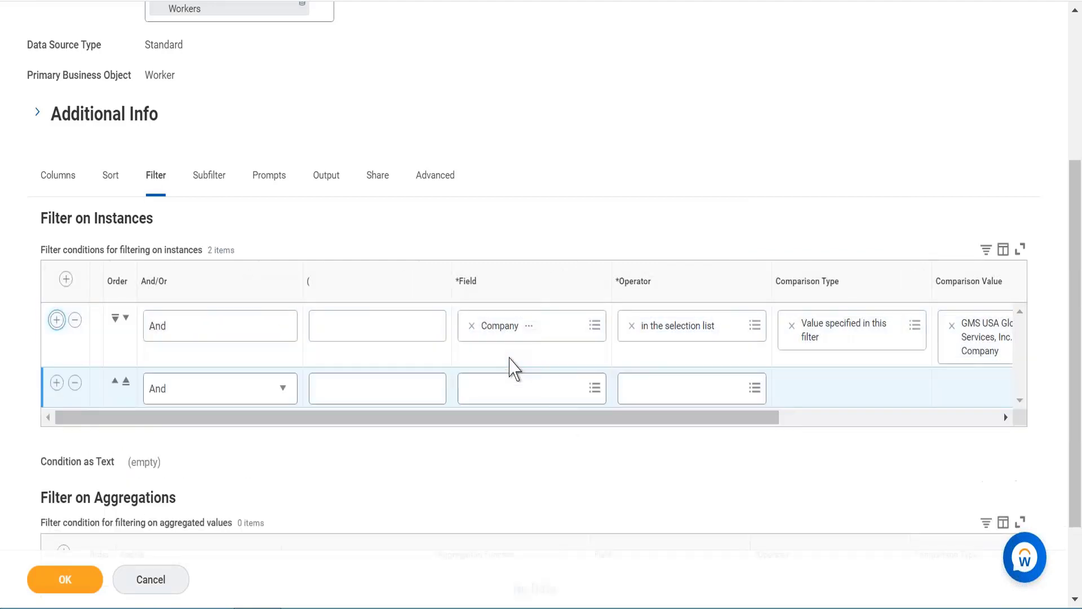
left_click(510, 395)
type("wor")
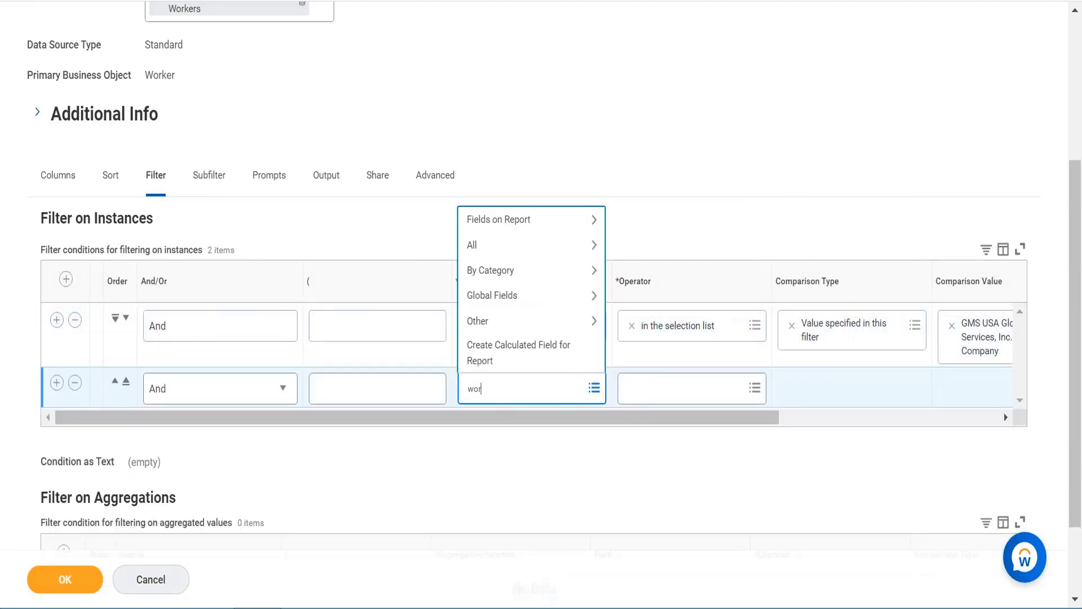
type("ker type")
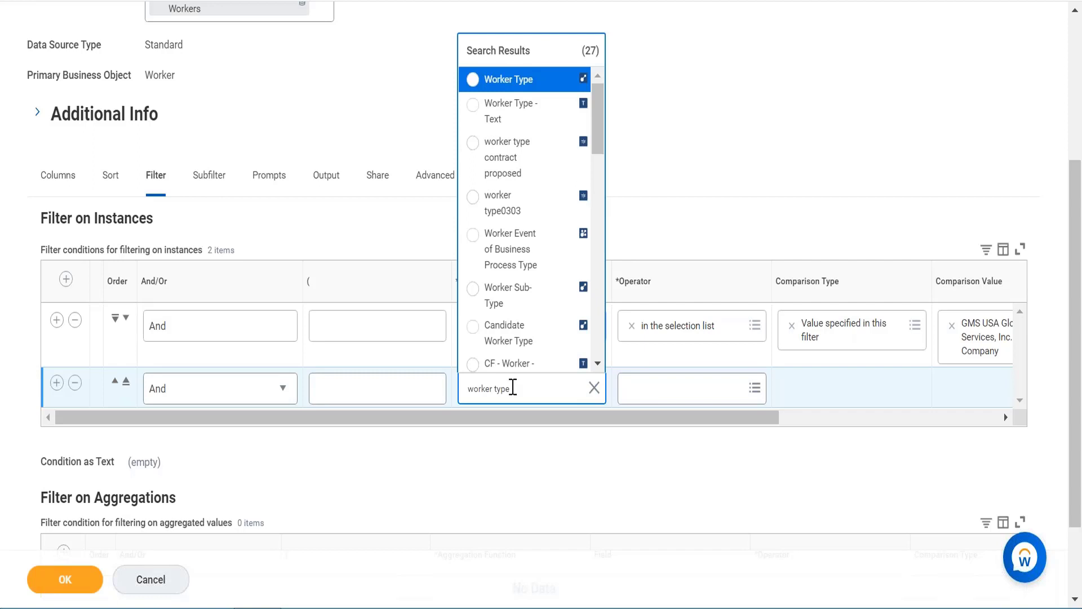
left_click(539, 84)
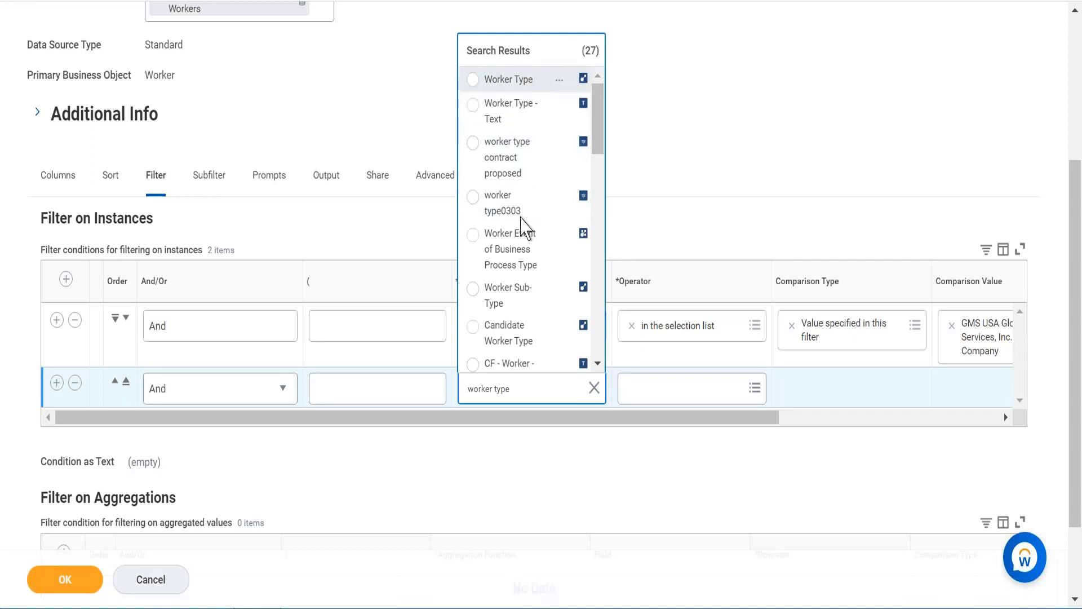
Set the Worker Type condition's operator to not in the selection list and its comparison value to CONTRACTOR.
left_click(658, 393)
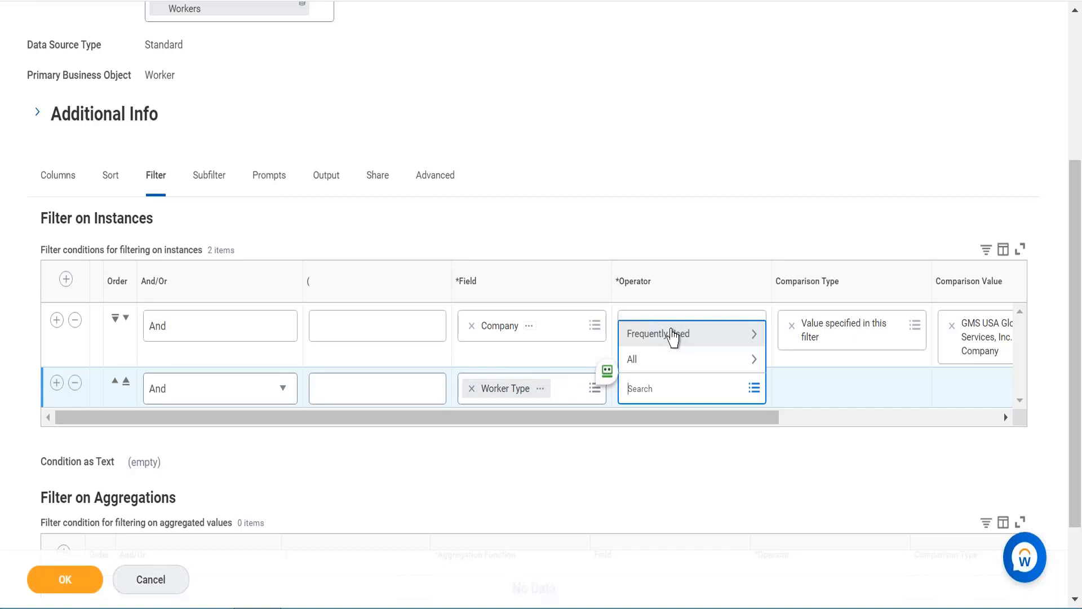
left_click(671, 341)
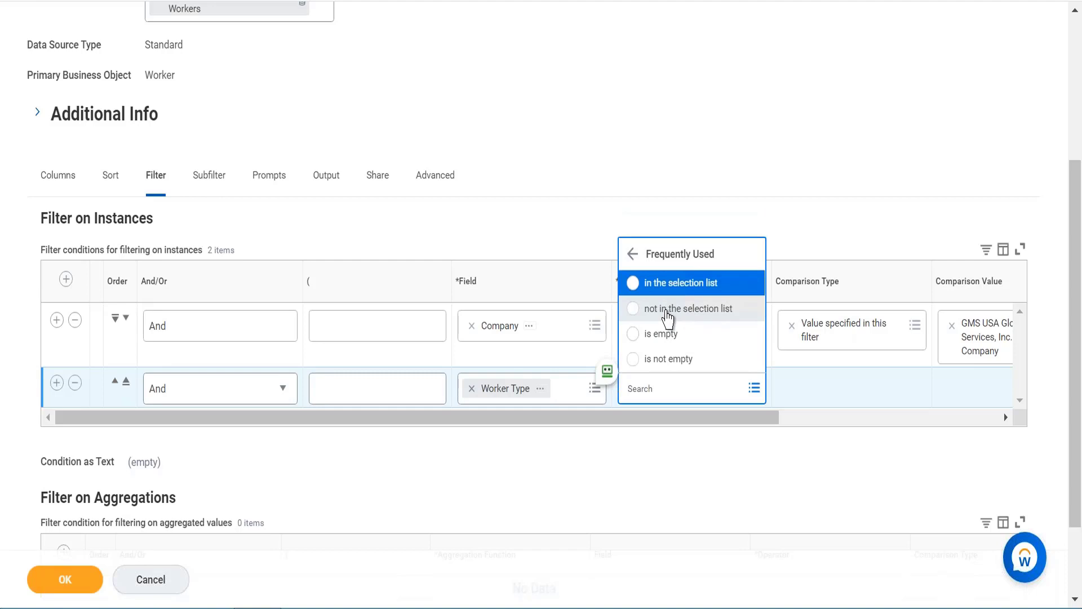
left_click(668, 318)
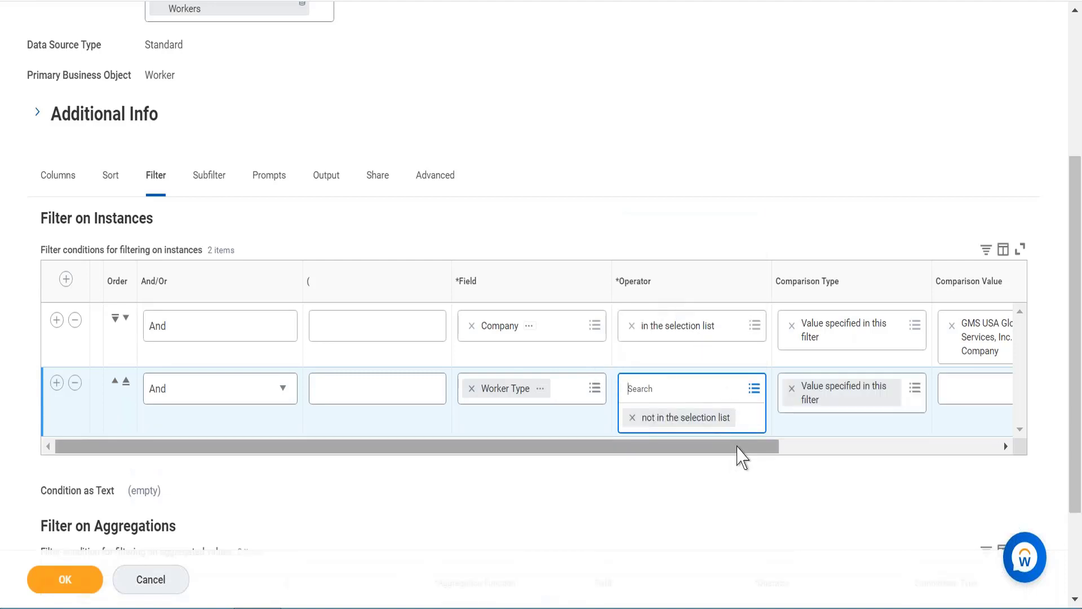
left_click_drag(790, 440, 945, 405)
left_click(725, 389)
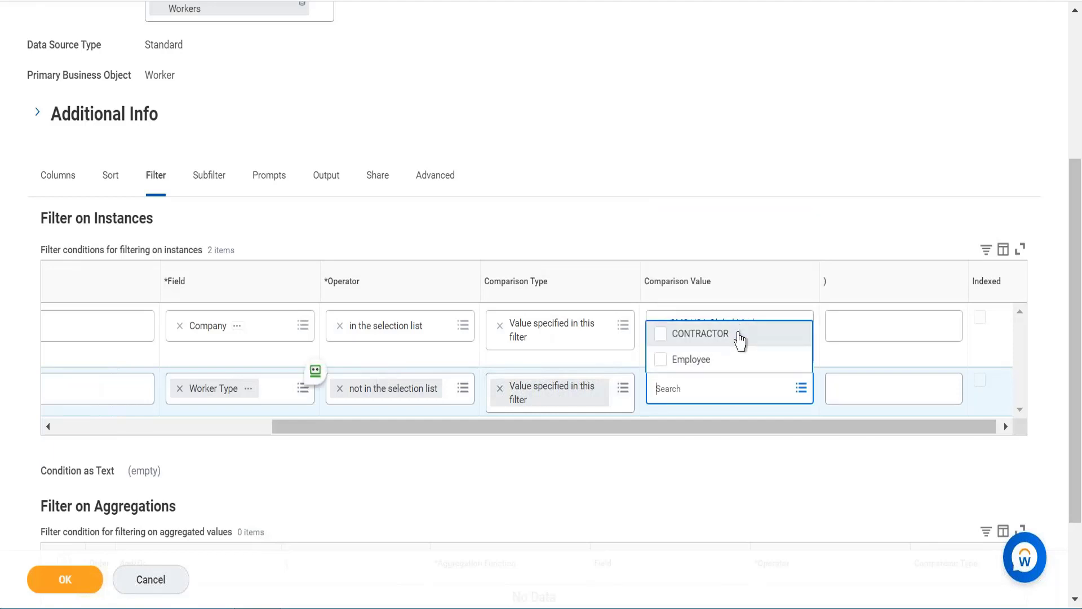
left_click(740, 338)
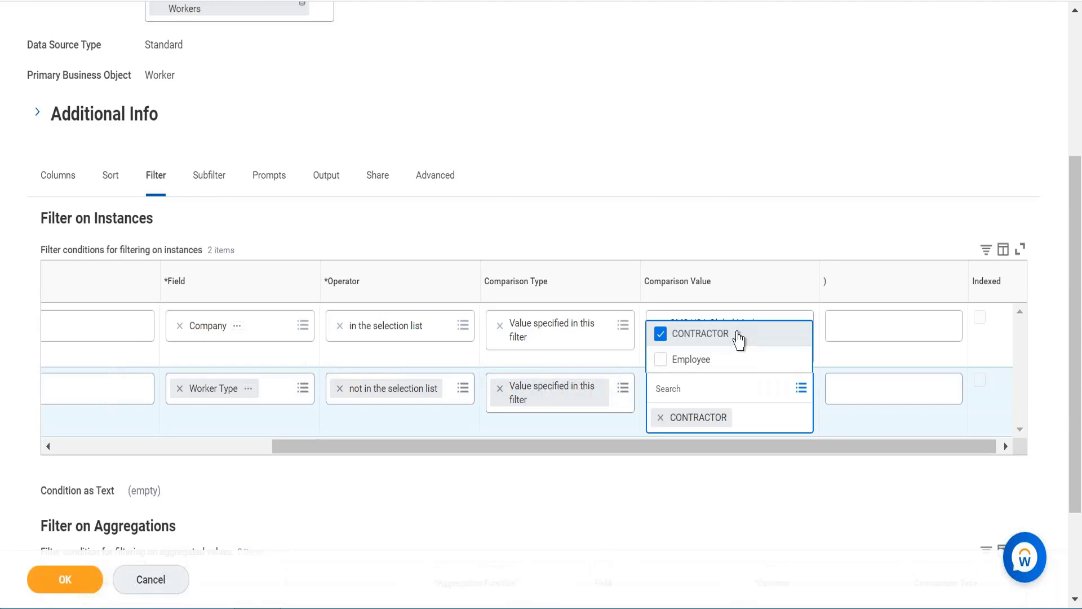
left_click(666, 171)
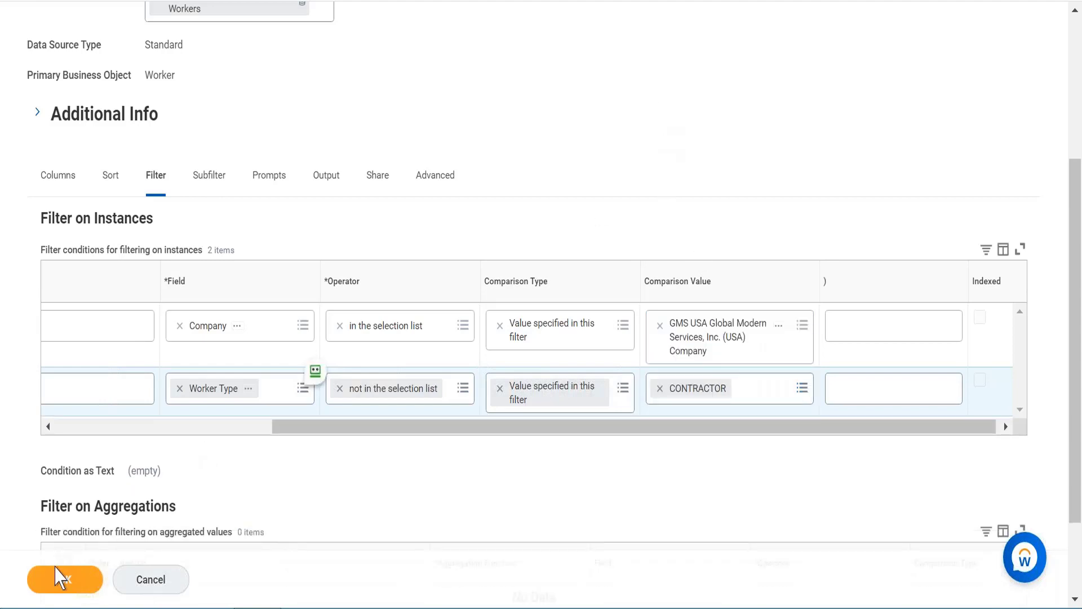
Save the changes to the custom report and run it.
left_click(34, 581)
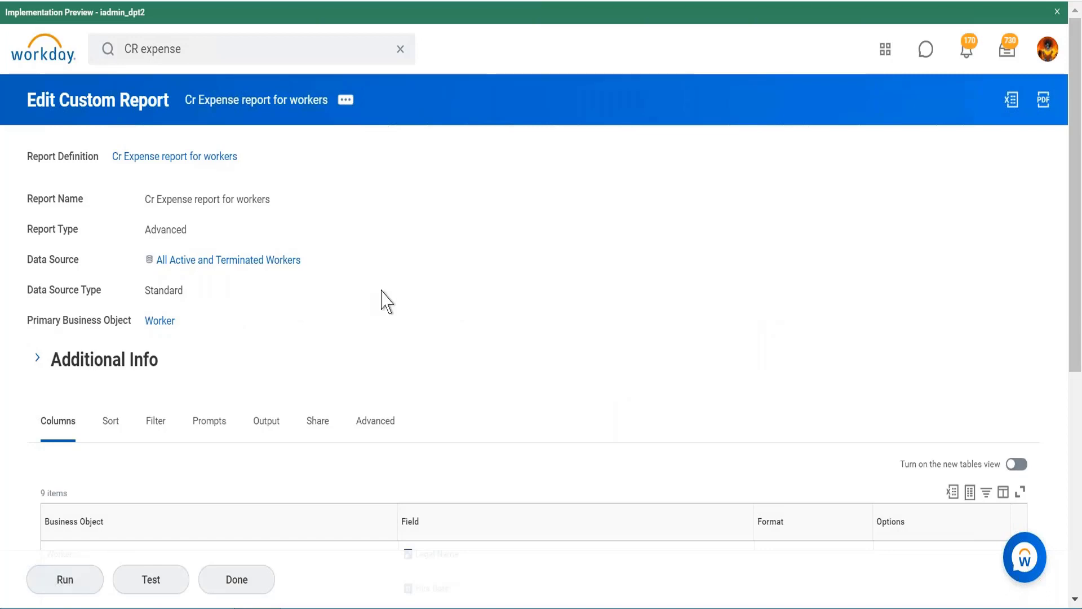
left_click(74, 586)
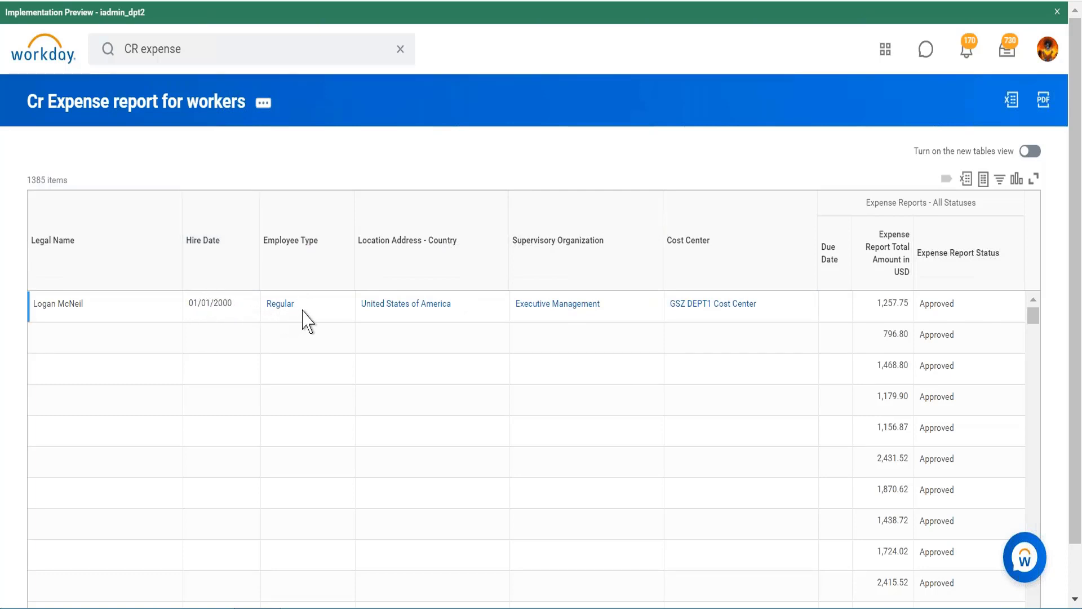
Examine the report output by worker, checking the expense report due dates, USD totals and statuses.
mouse_move(425, 307)
scroll(901, 271, "down", 1)
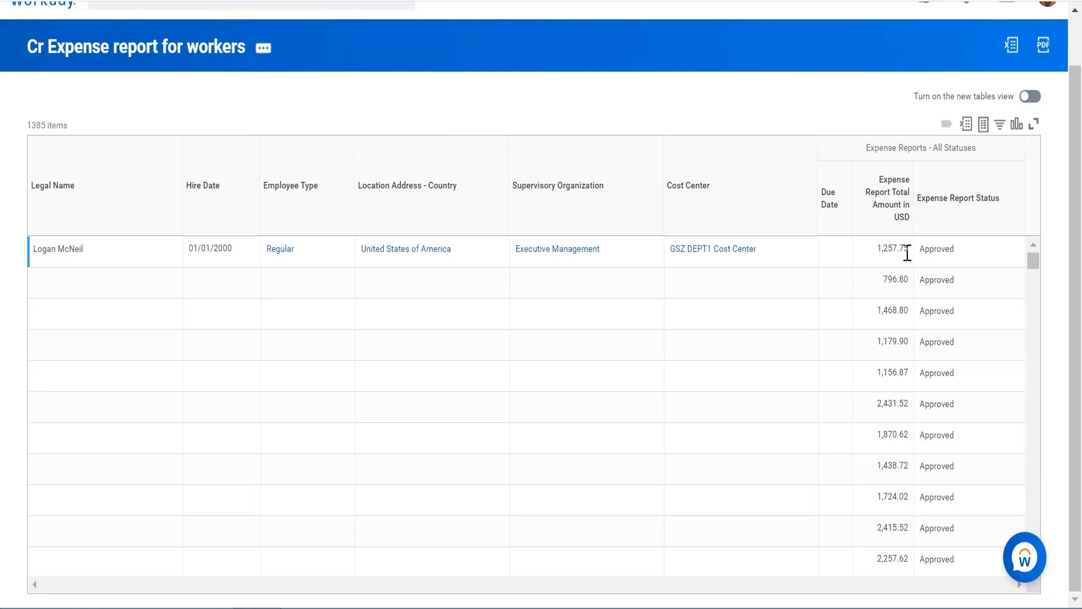
scroll(960, 401, "down", 10)
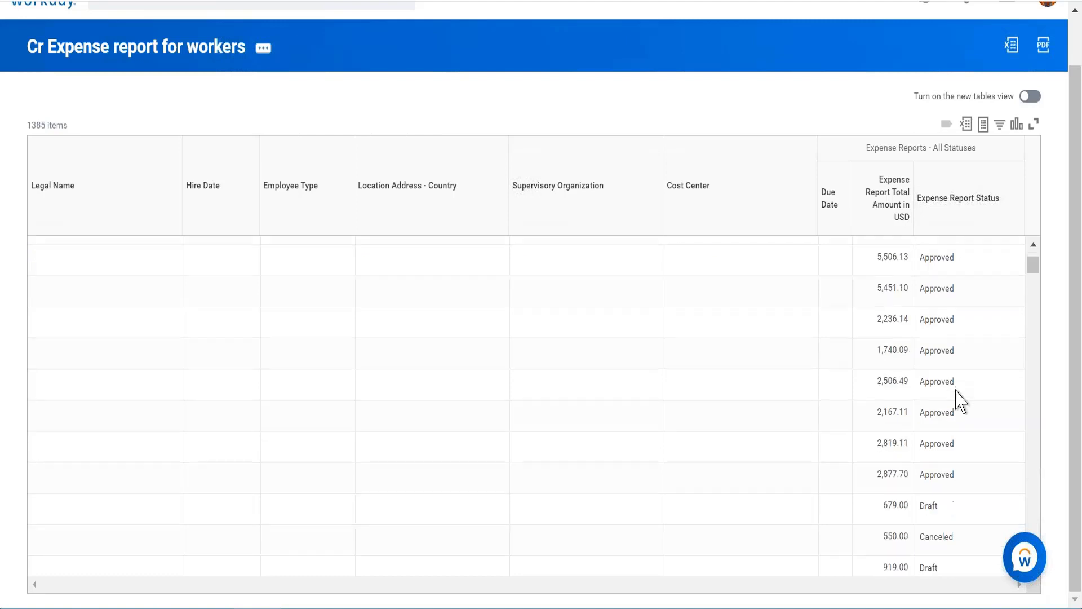
scroll(958, 400, "down", 5)
scroll(959, 401, "down", 5)
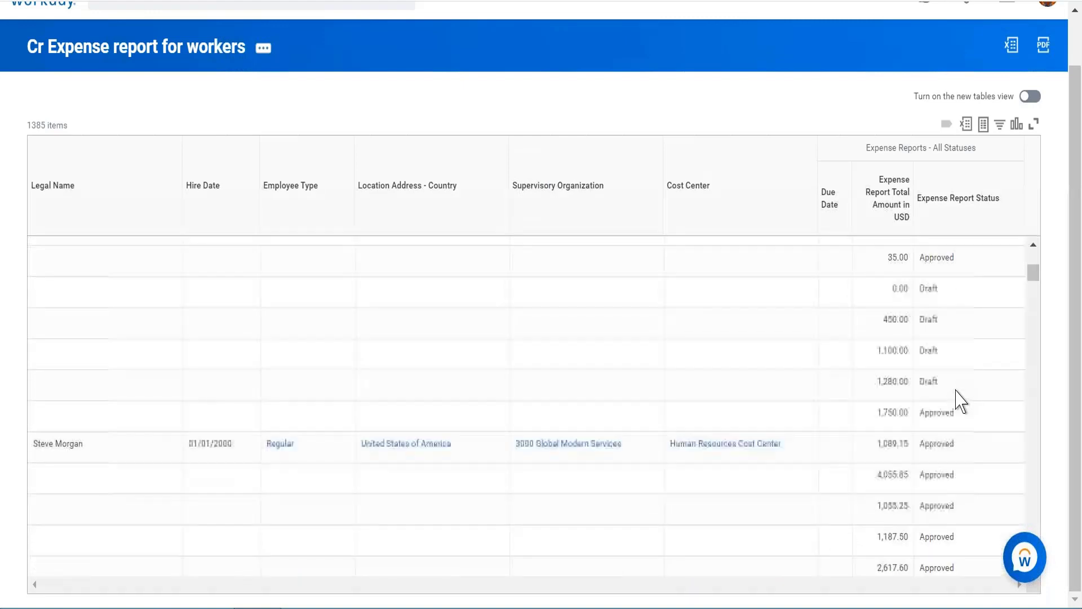
mouse_move(96, 406)
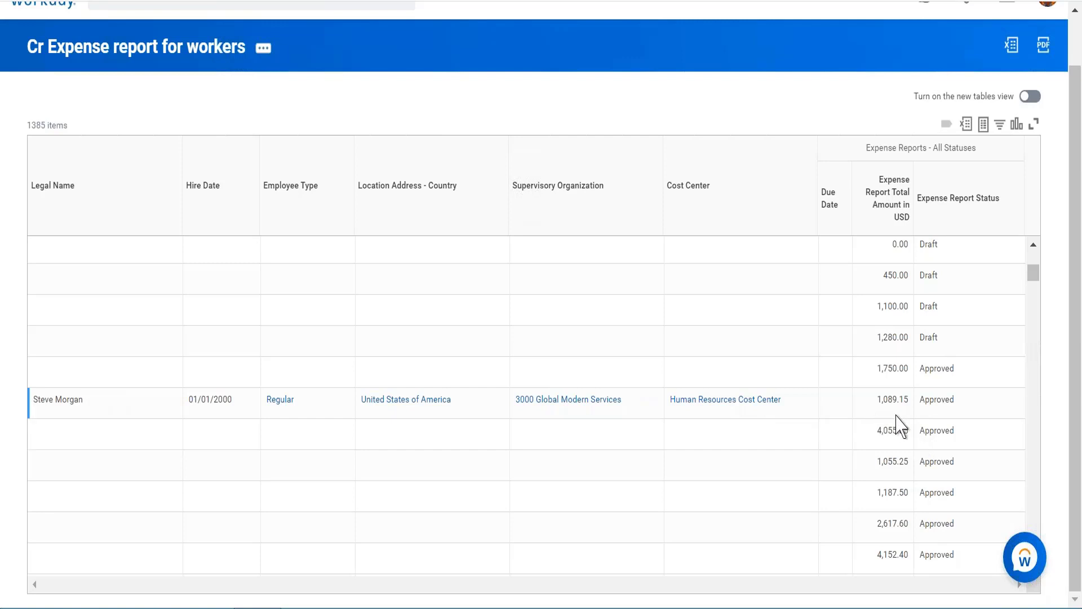
scroll(902, 427, "down", 5)
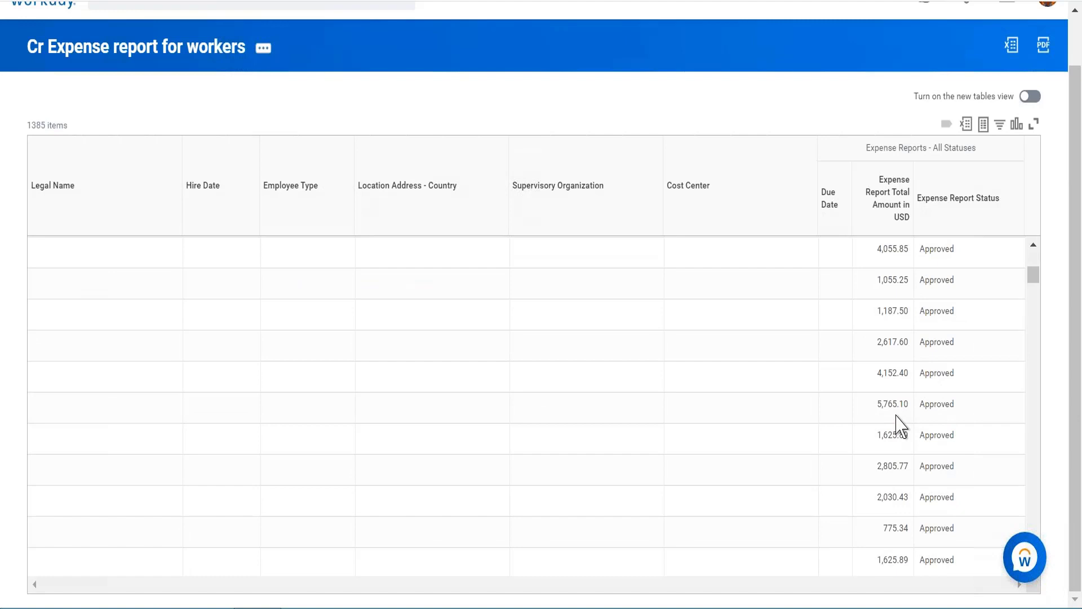
scroll(902, 427, "up", 10)
scroll(902, 427, "up", 10)
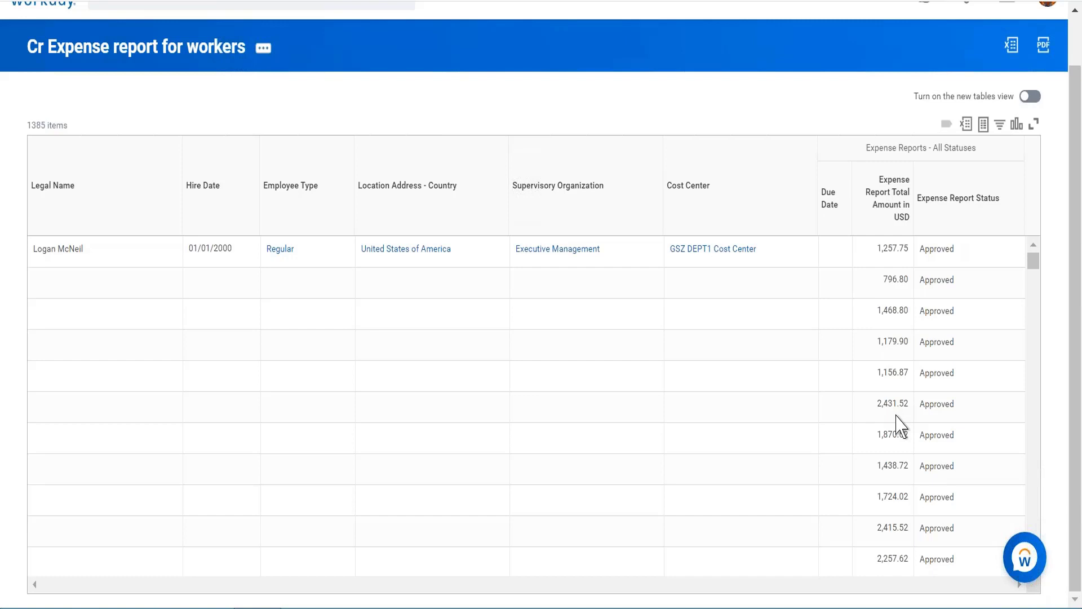
left_click(896, 261)
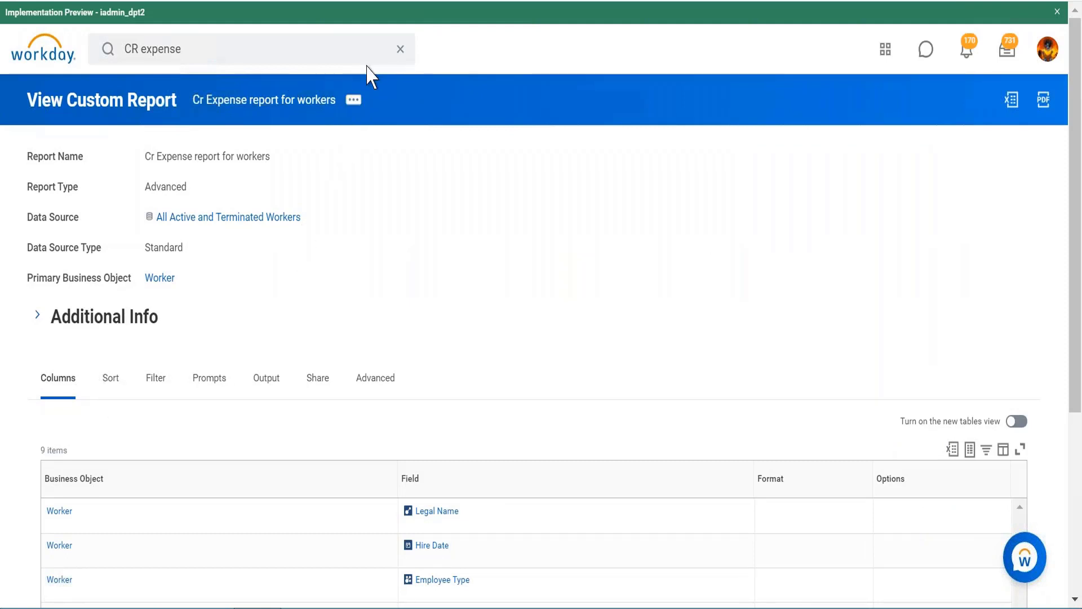
Open the Cr Expense report for workers custom report for editing.
left_click(354, 102)
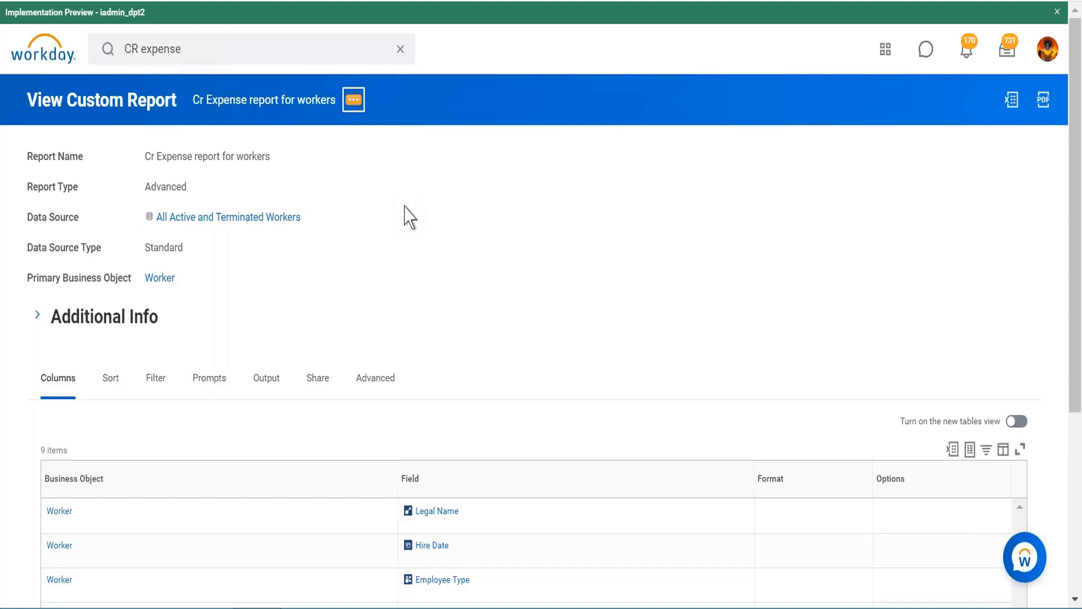
mouse_move(445, 161)
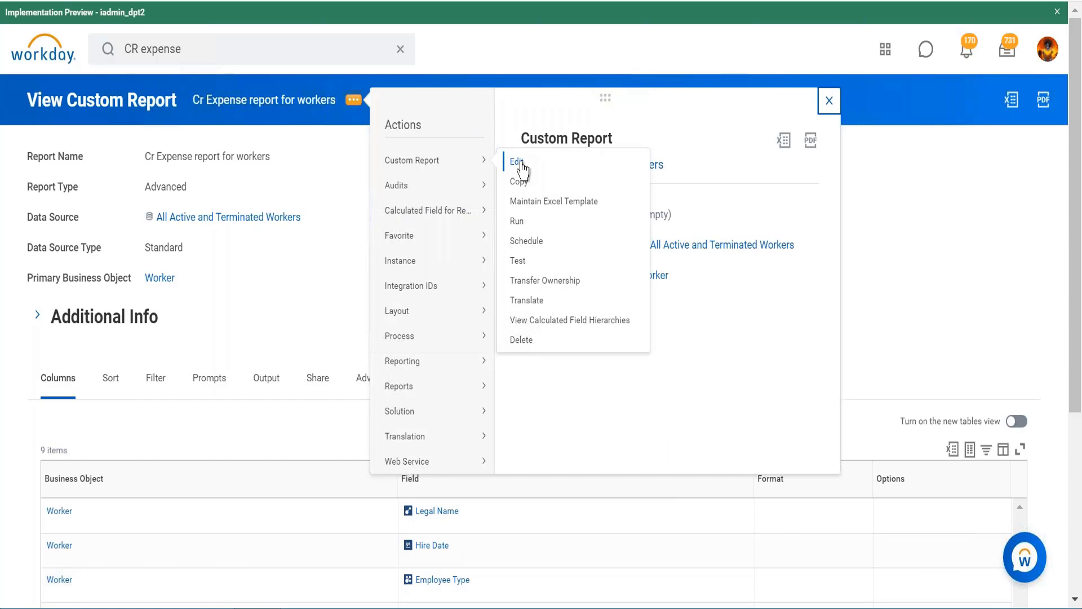
left_click(517, 163)
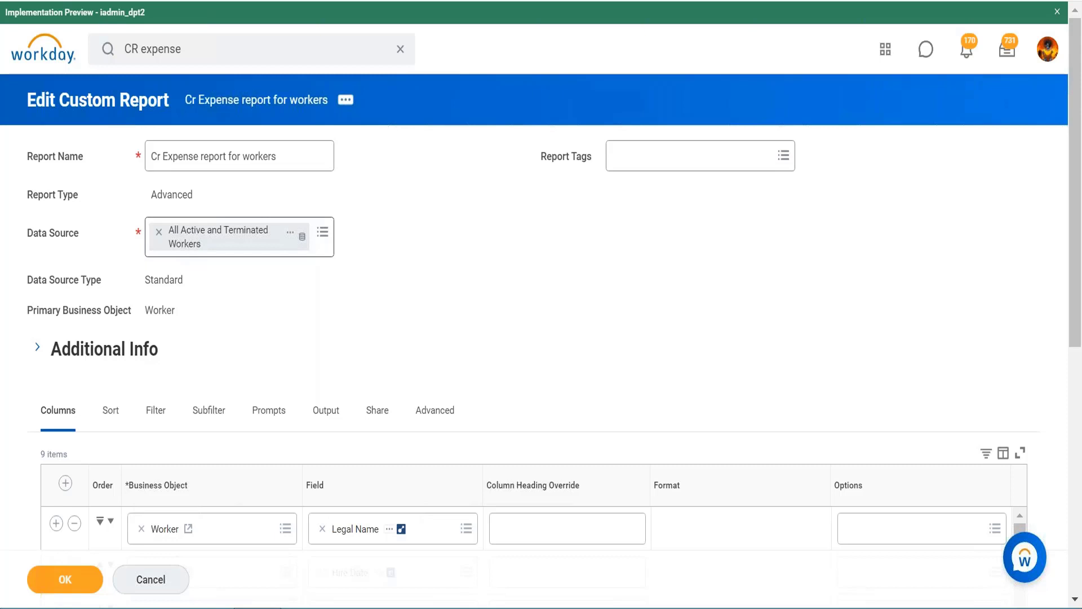
Add a Sort and Group row and choose Hire Date as its field.
left_click(111, 411)
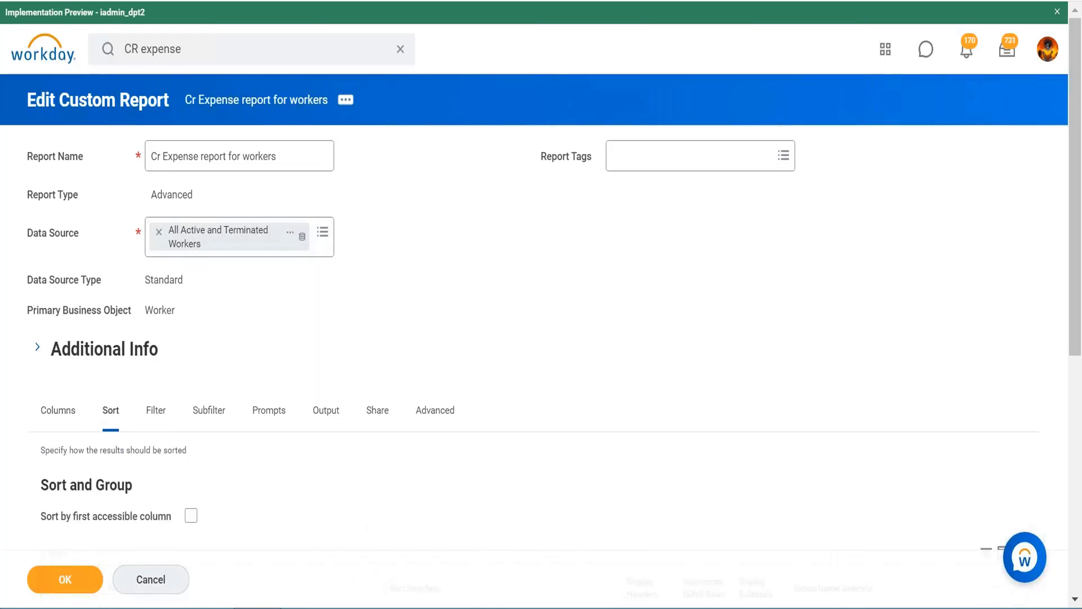
scroll(327, 361, "down", 6)
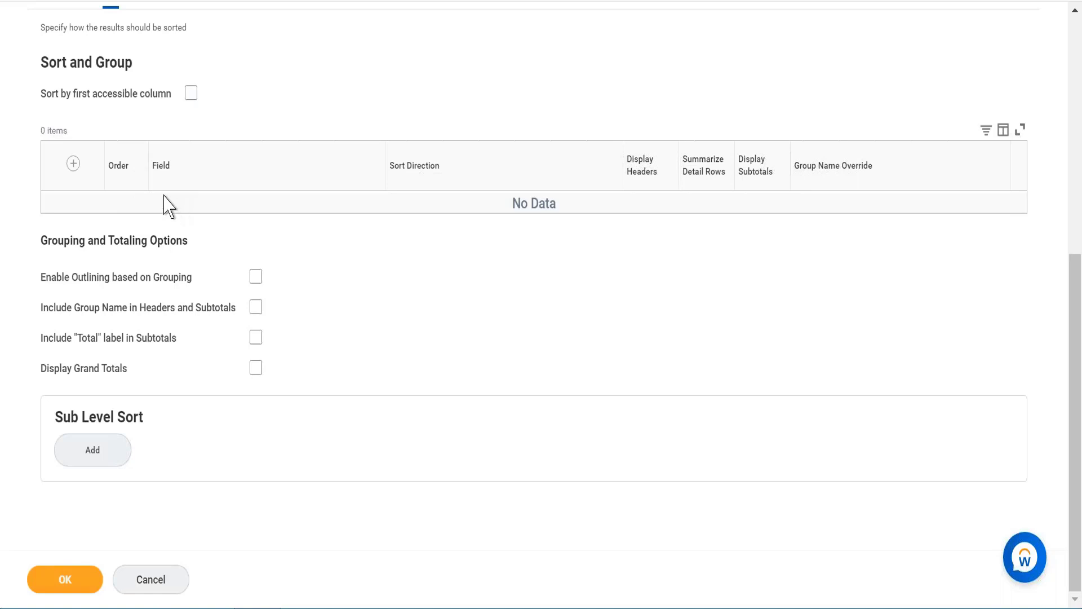
left_click(73, 164)
left_click(314, 222)
type("hire date")
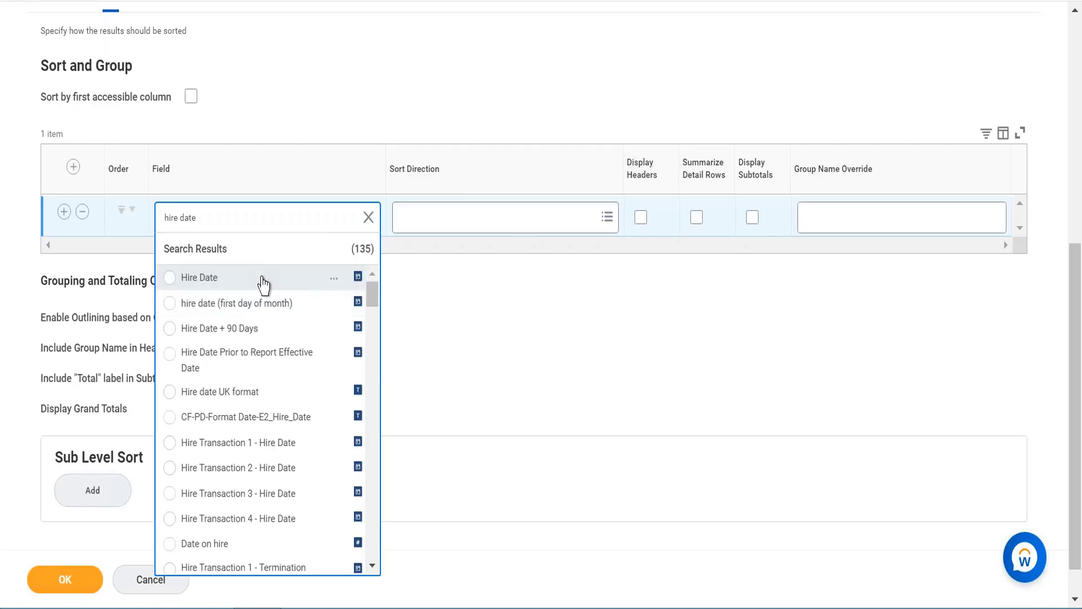
left_click(262, 284)
Set the sort direction of the Hire Date row to Alphabetical - Descending.
left_click(447, 217)
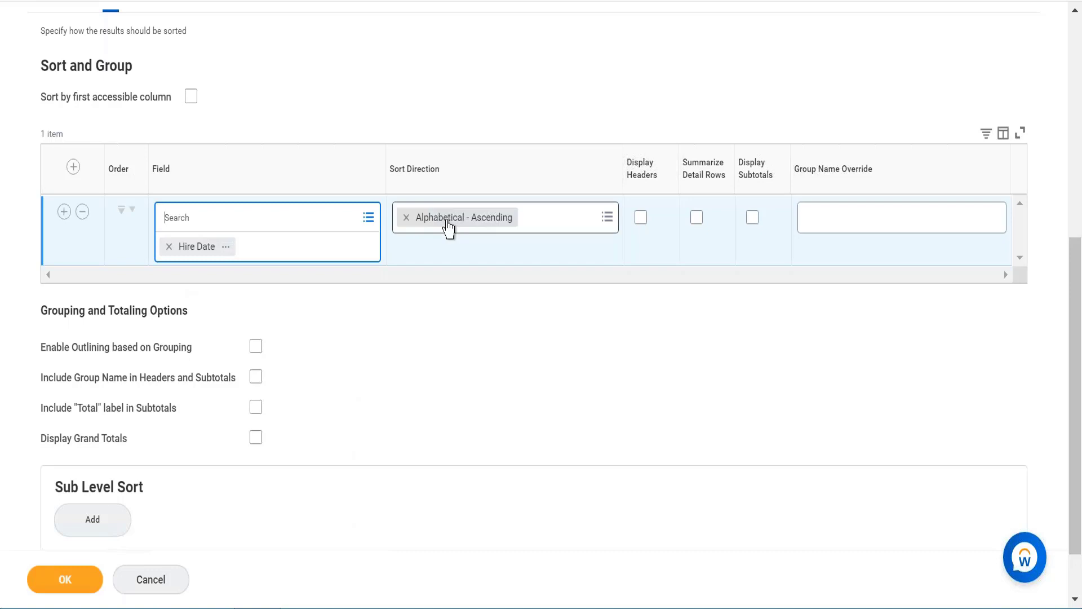
left_click(586, 223)
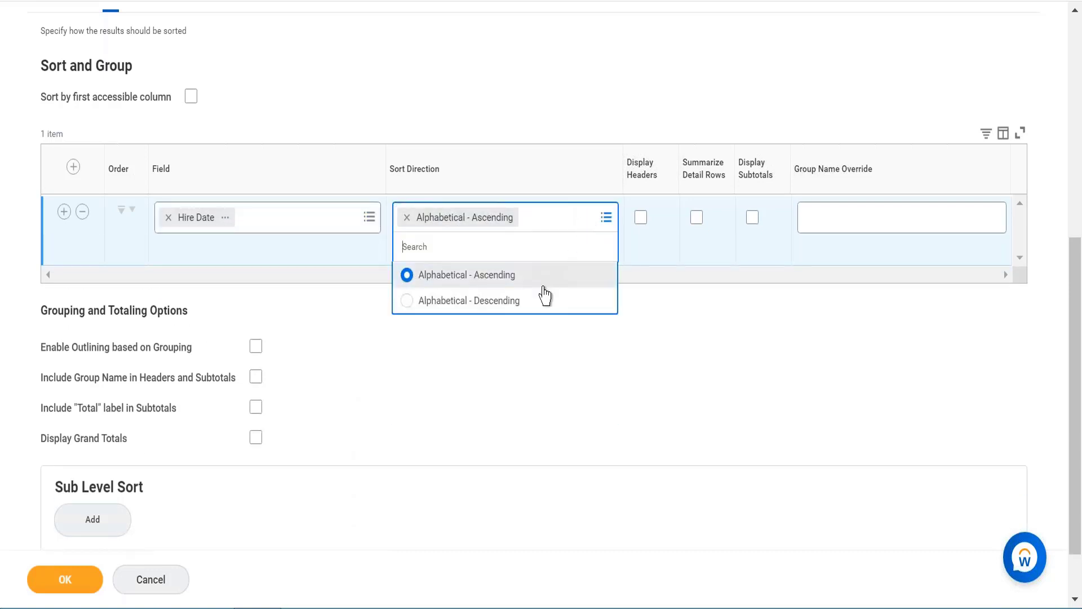
left_click(546, 302)
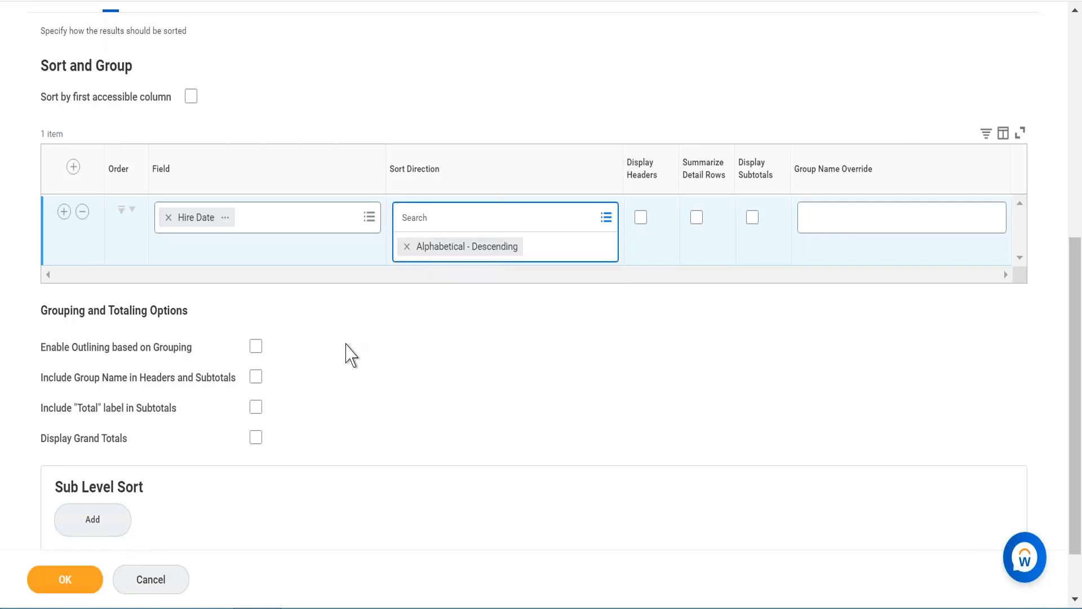
Add a Sub Level Sort and set its business object to Expense Reports - All Statuses.
scroll(331, 402, "down", 2)
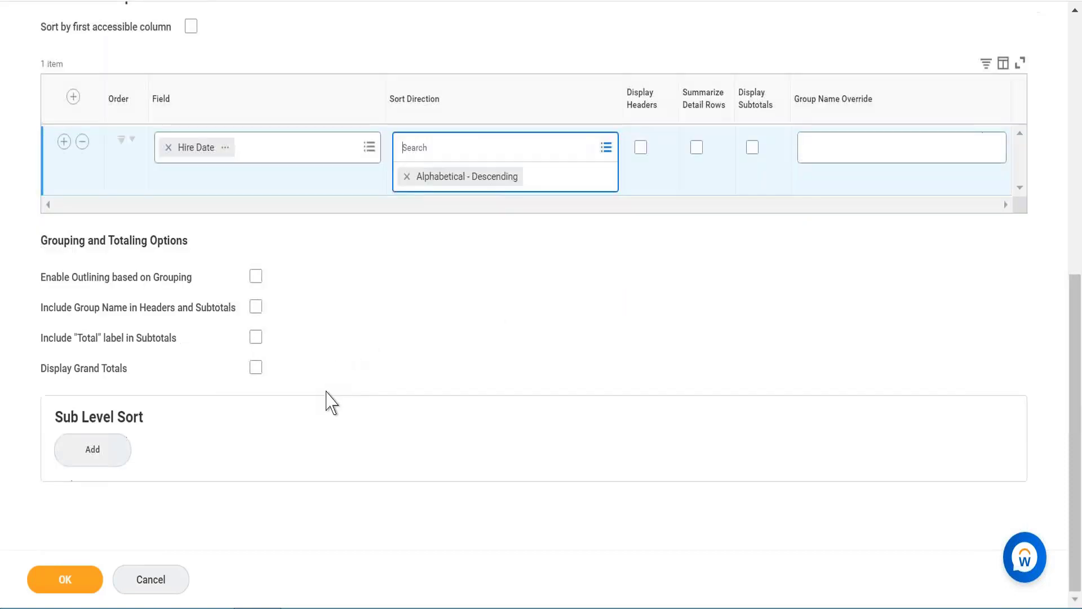
left_click(95, 454)
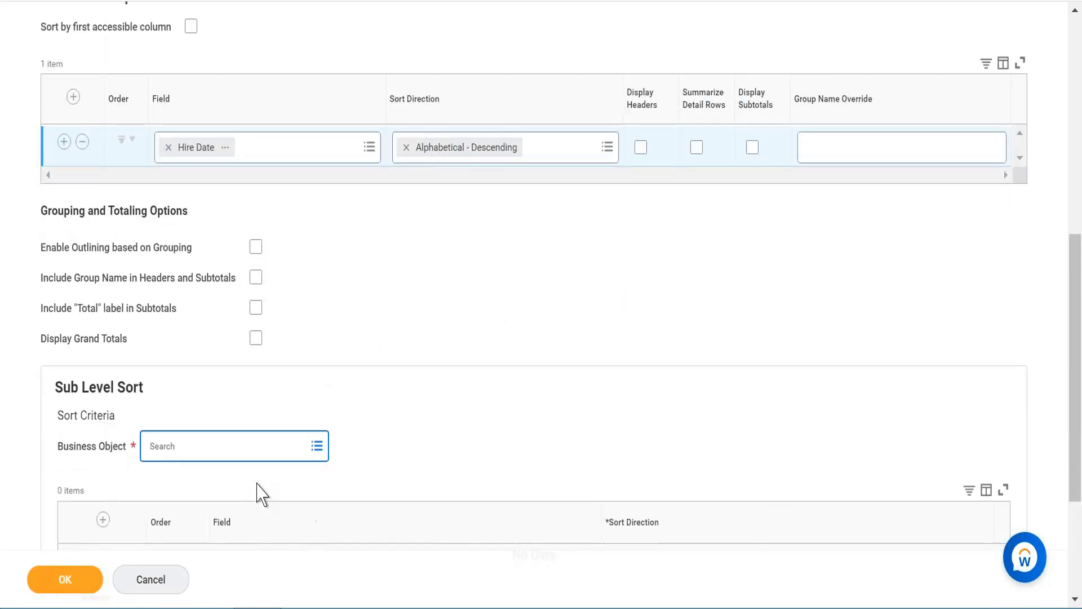
scroll(371, 389, "down", 2)
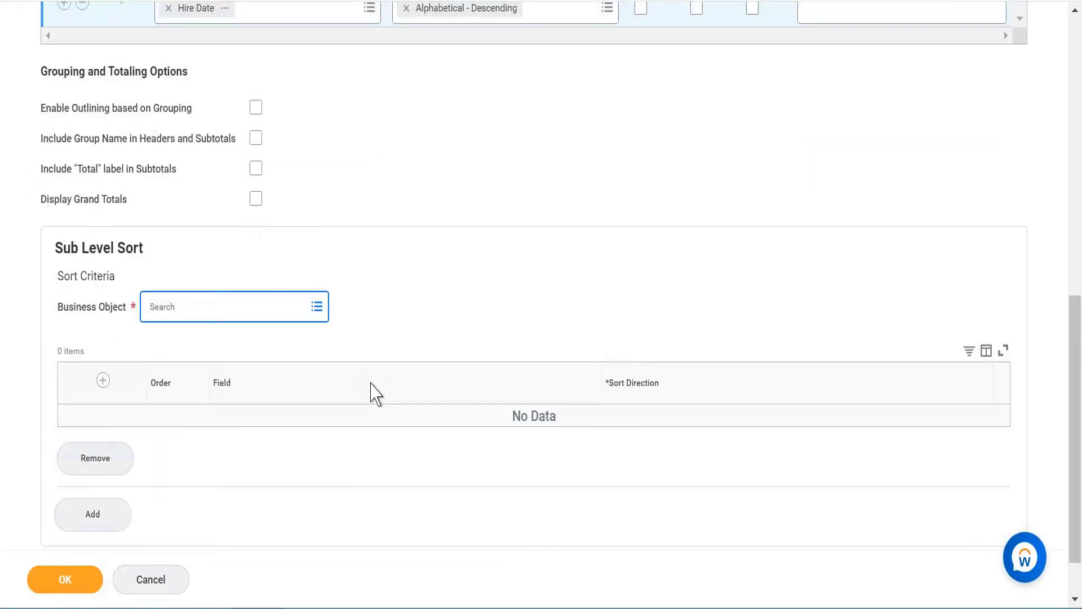
left_click(289, 306)
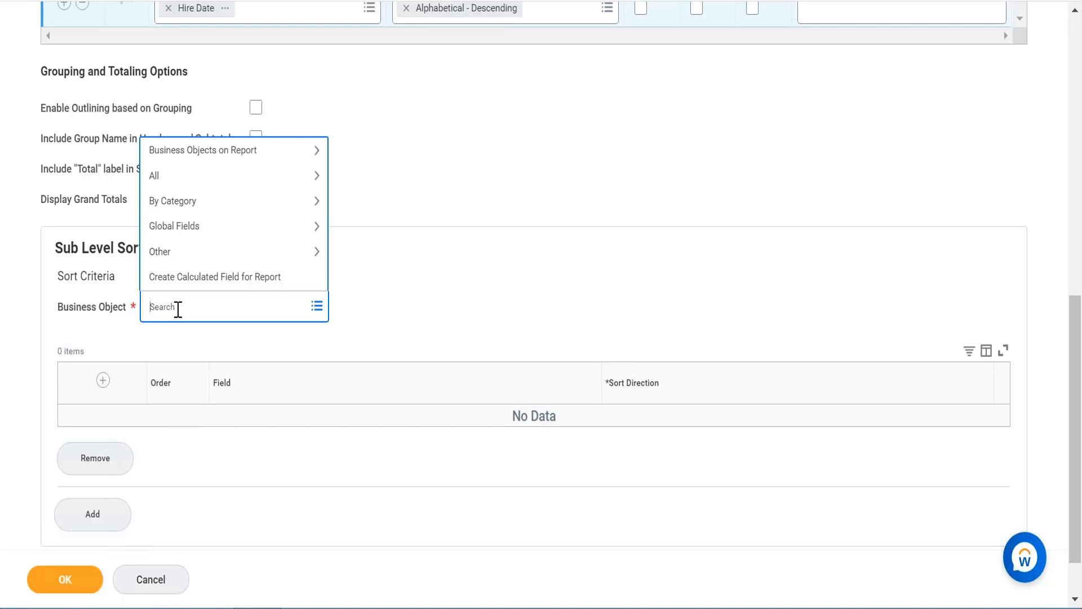
left_click(271, 151)
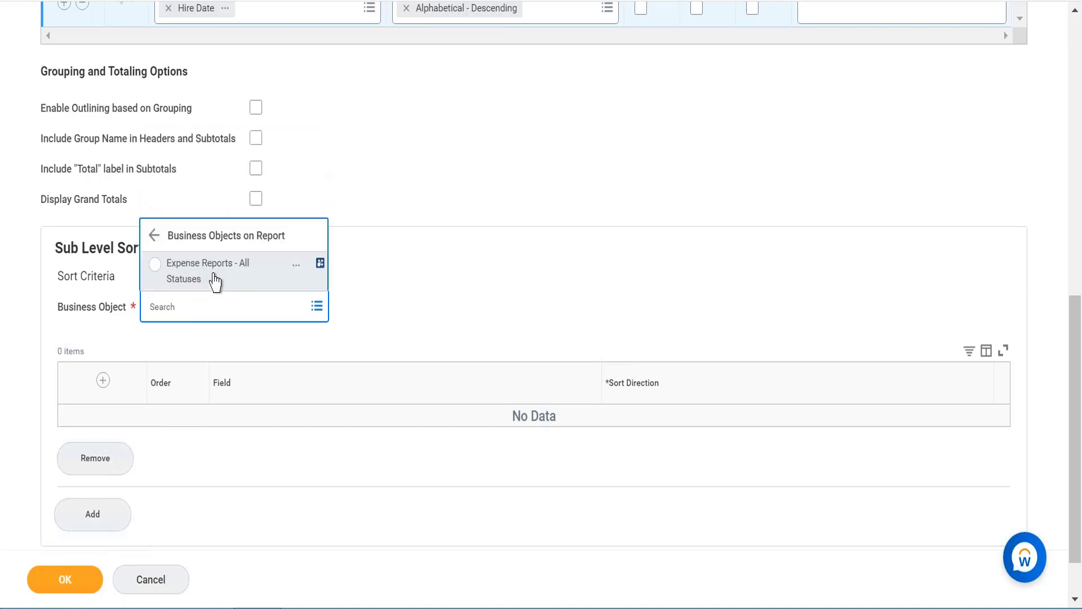
left_click(246, 273)
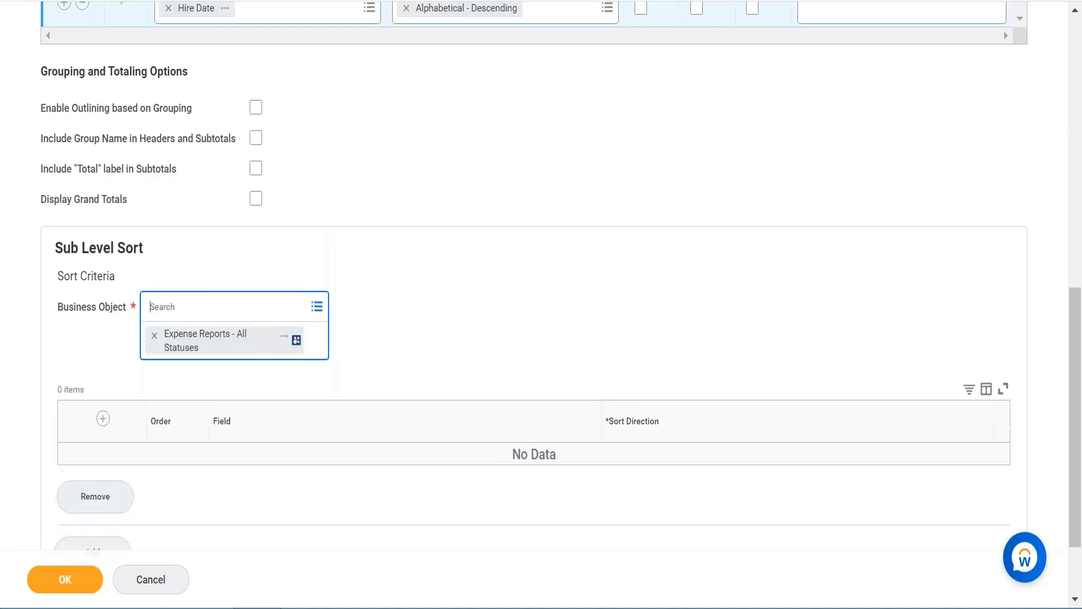
Add a sub-level sort row on Expense Report Total Amount in USD with direction Alphabetical - Descending.
left_click(104, 427)
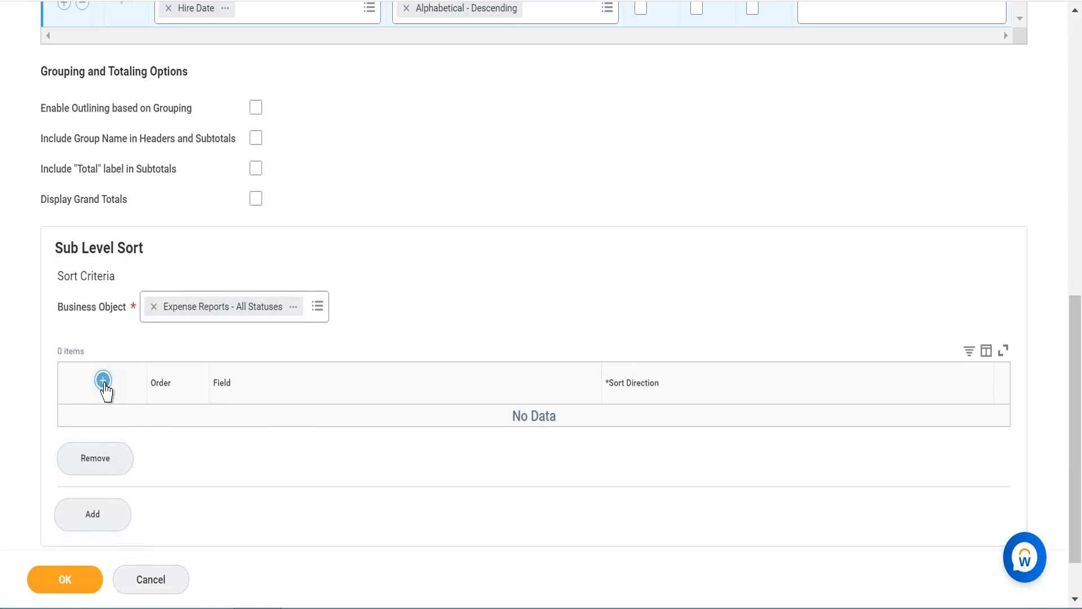
left_click(268, 440)
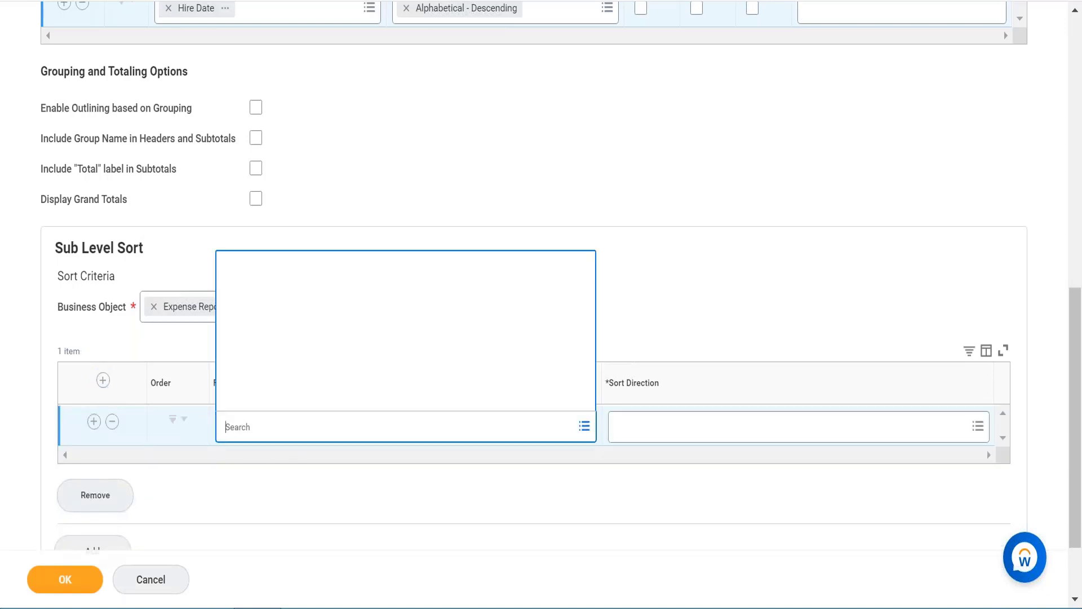
type("amount usd")
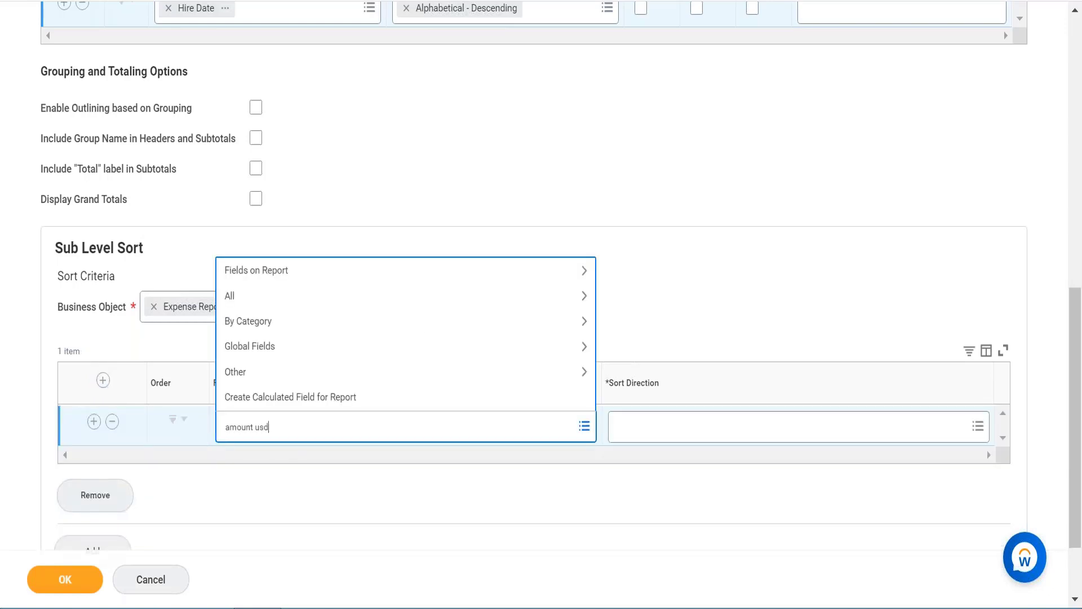
key("Return")
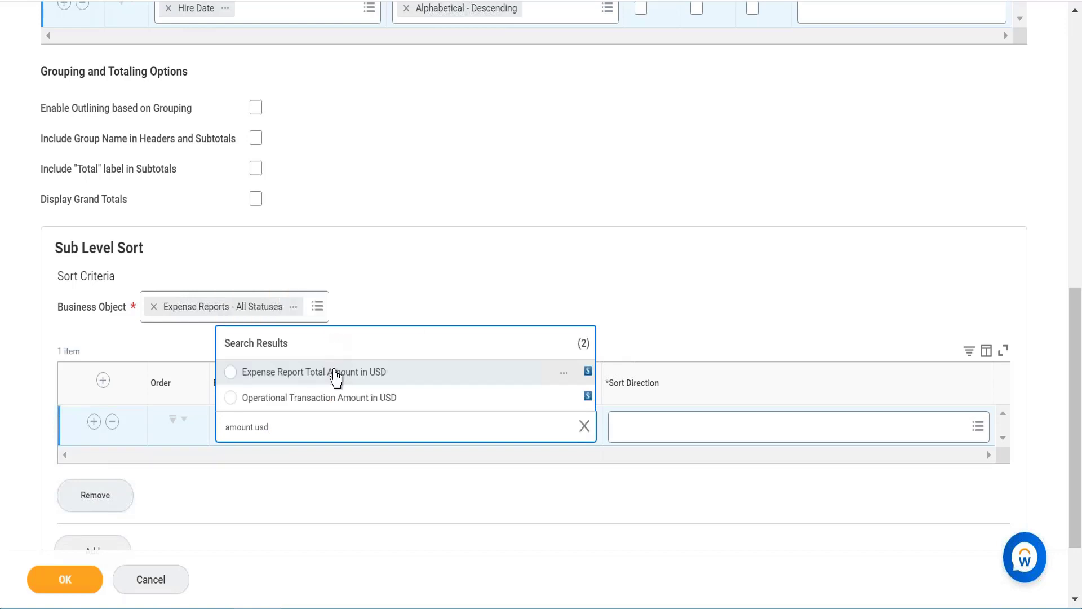
left_click(336, 373)
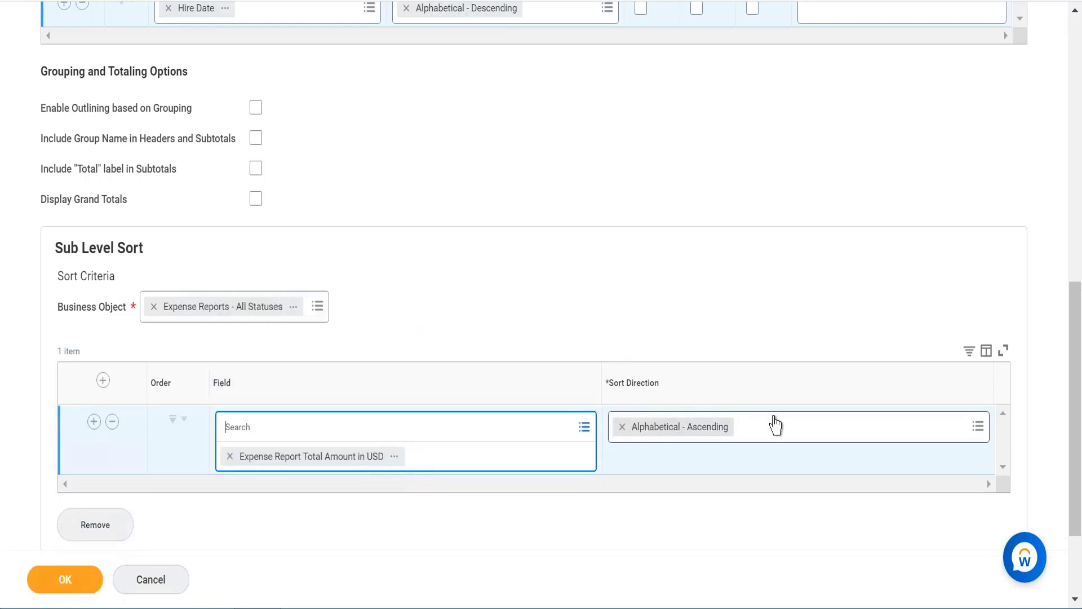
left_click(797, 434)
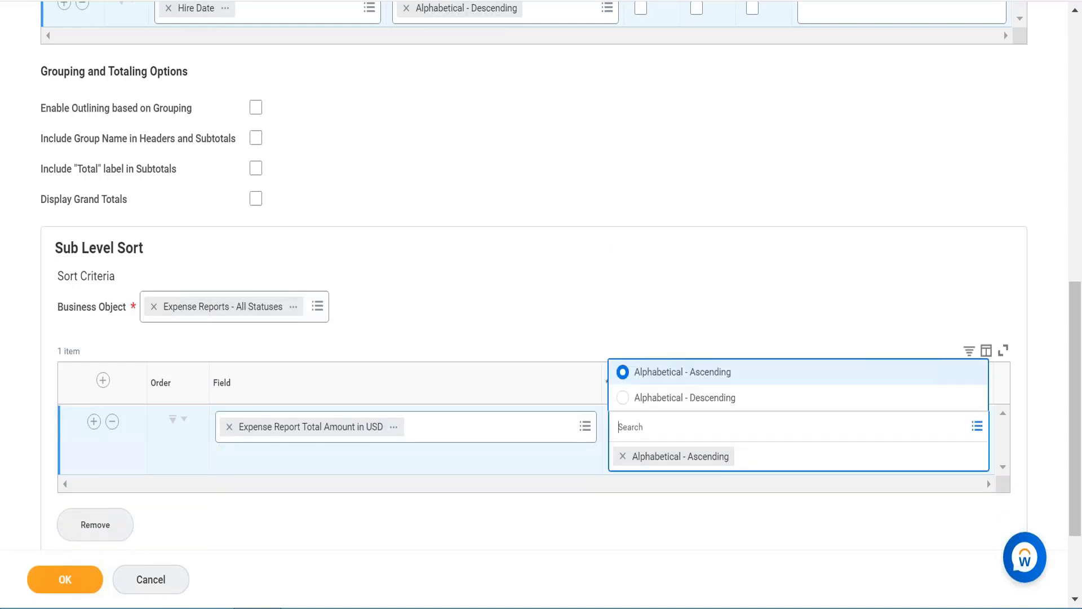
left_click(762, 403)
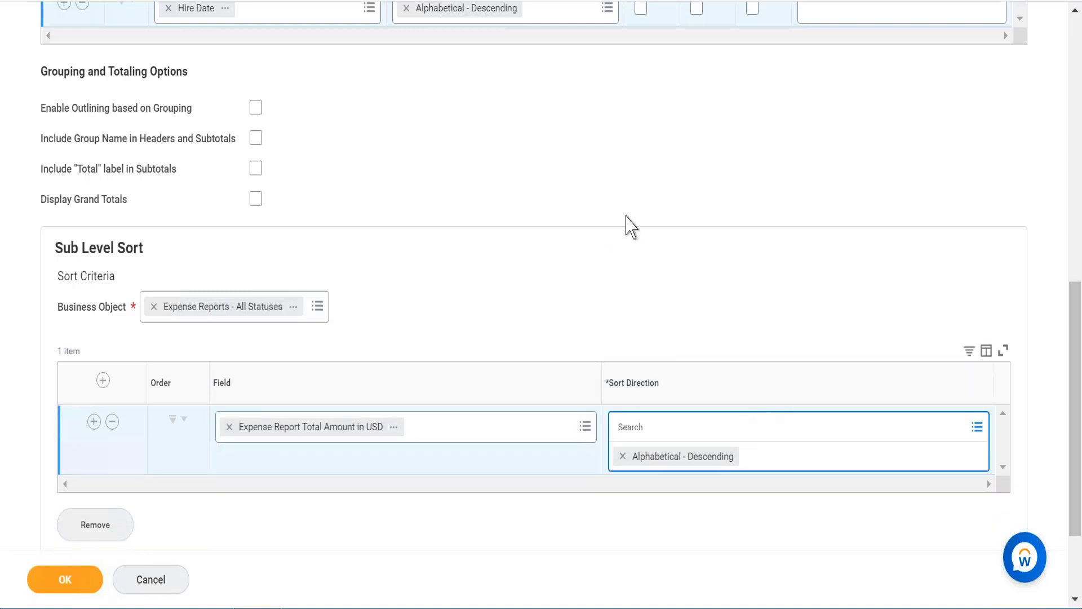
Review the main and sub-level sort settings, save the custom report and run it.
scroll(502, 231, "down", 1)
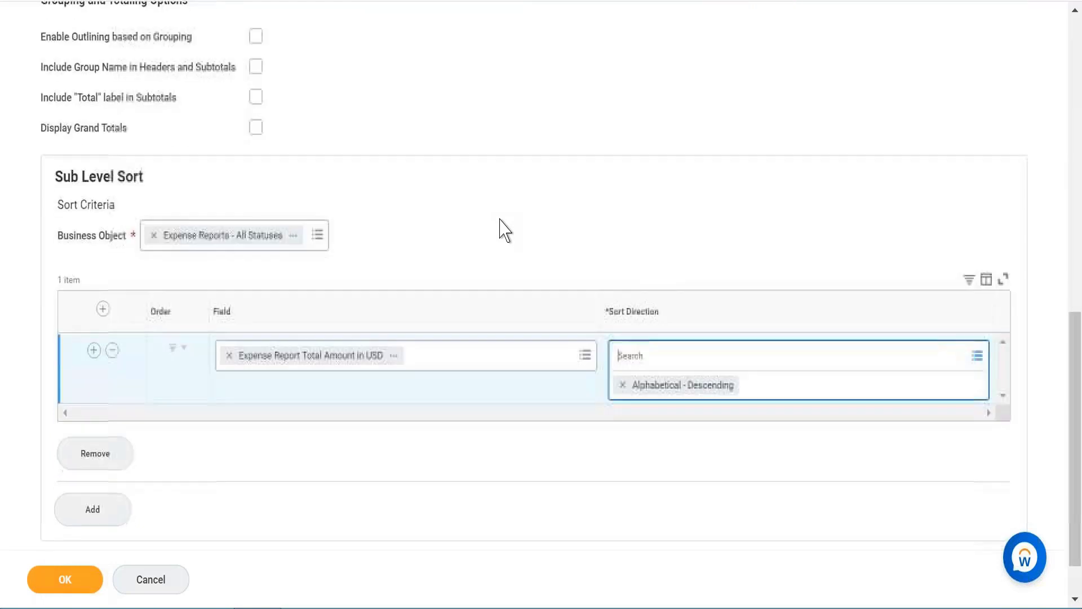
scroll(503, 230, "up", 5)
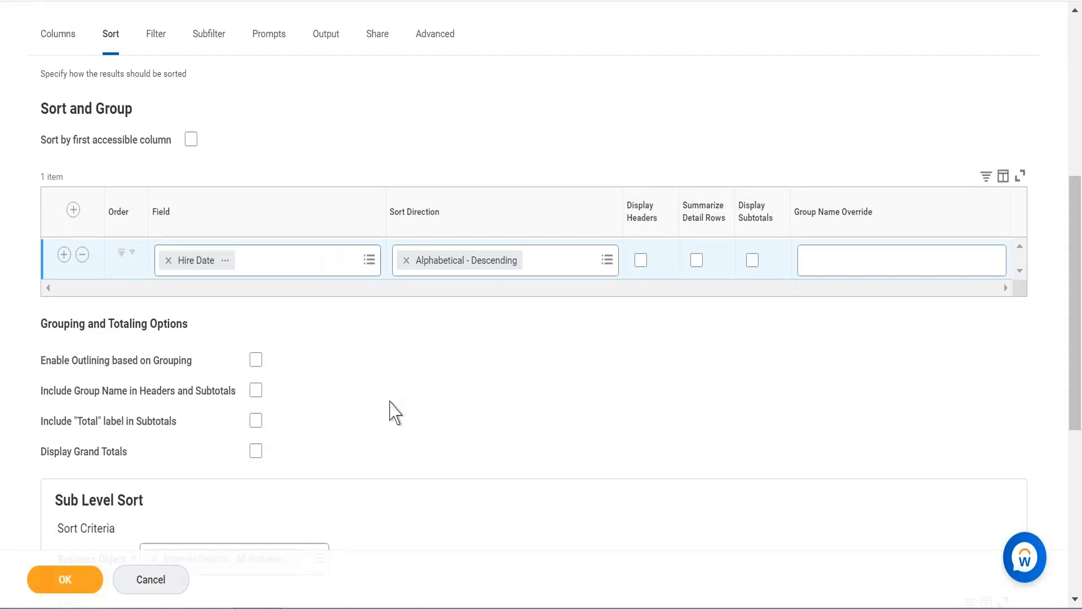
scroll(395, 411, "down", 5)
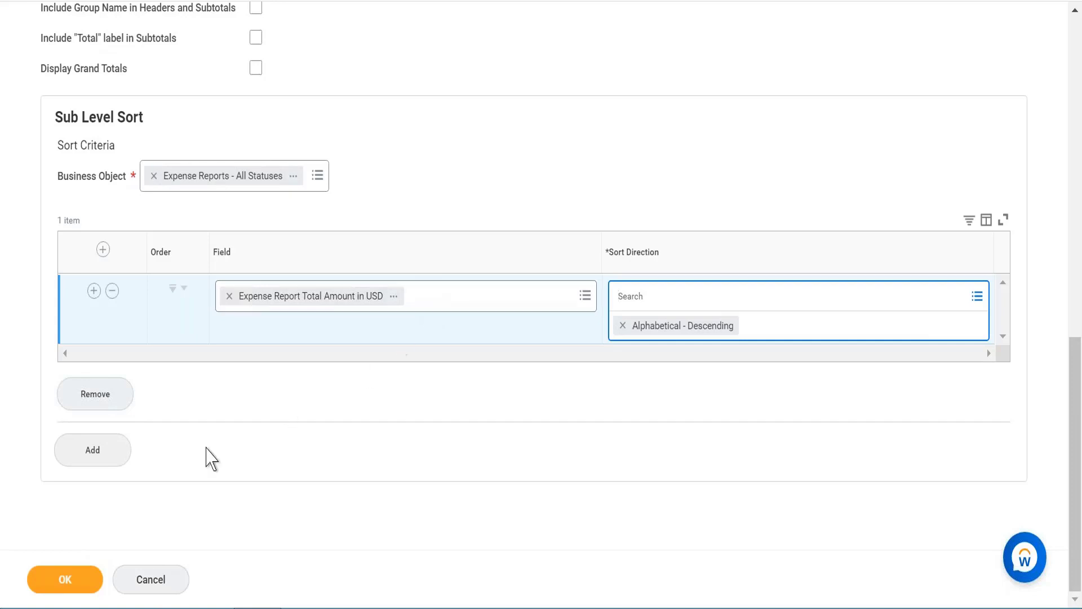
left_click(61, 579)
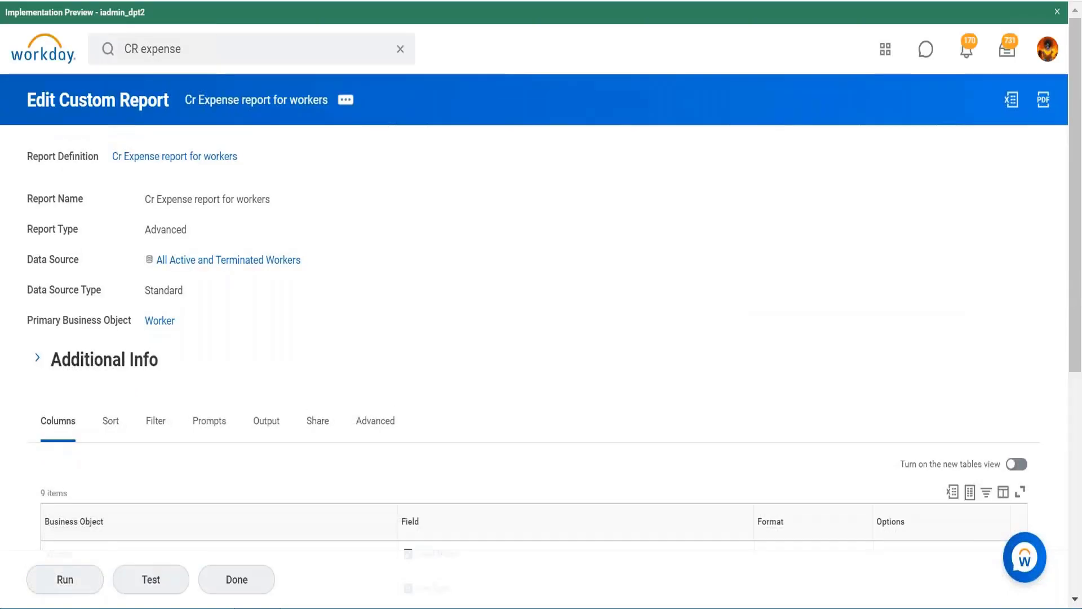
left_click(68, 580)
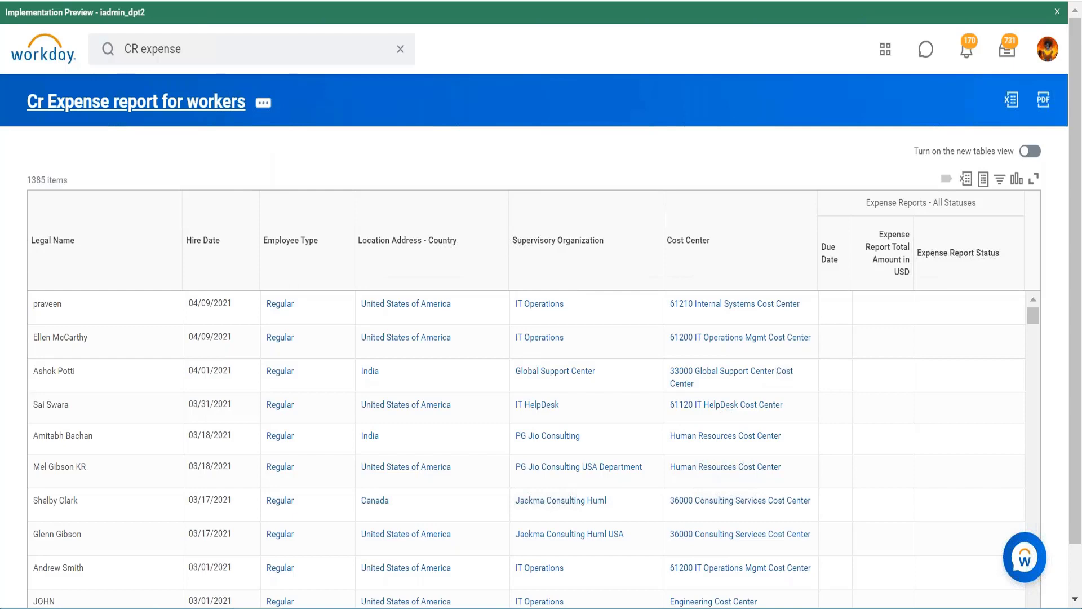
Return from the output to the Cr Expense report for workers definition and reopen it for editing.
key("alt+Left")
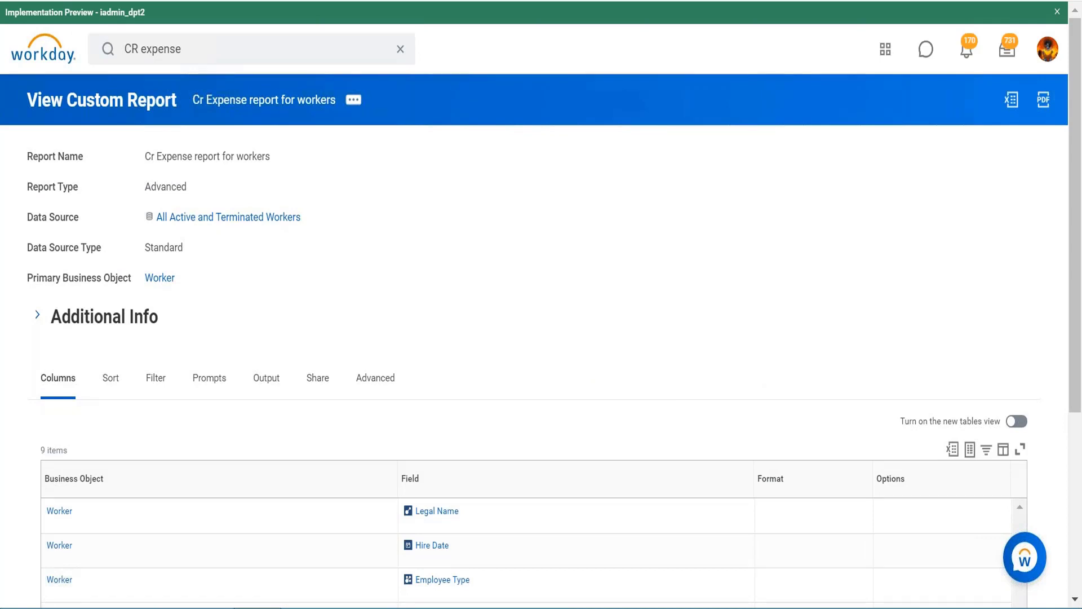
left_click(354, 101)
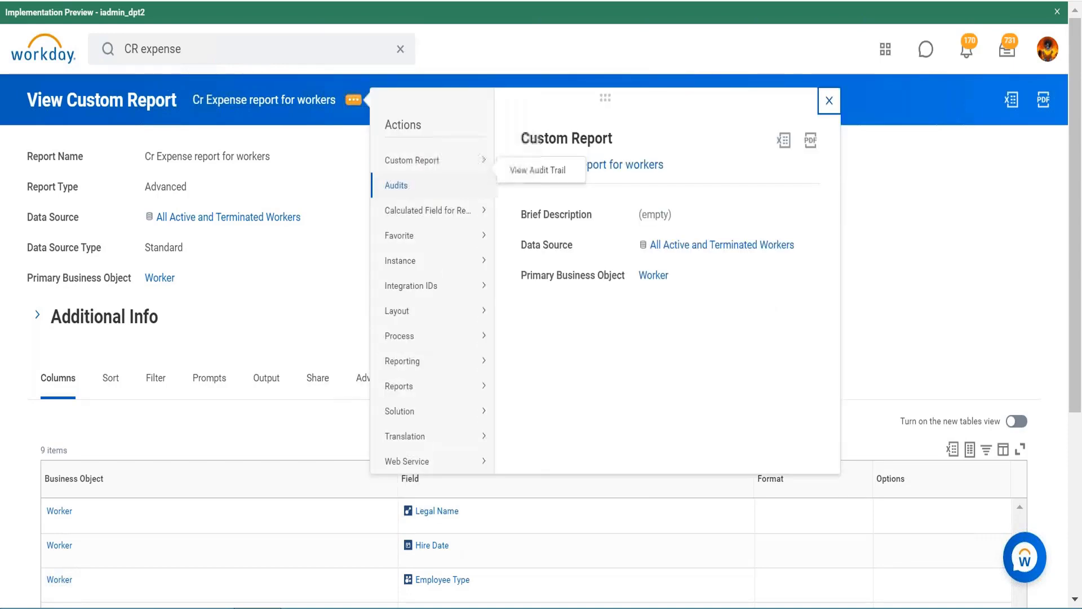
mouse_move(454, 172)
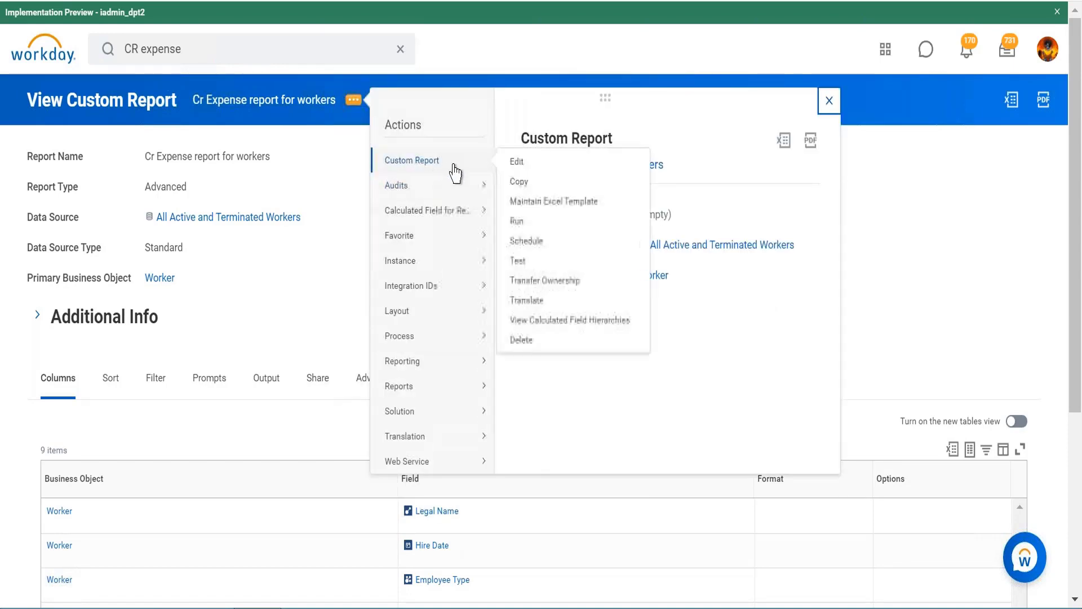
left_click(518, 165)
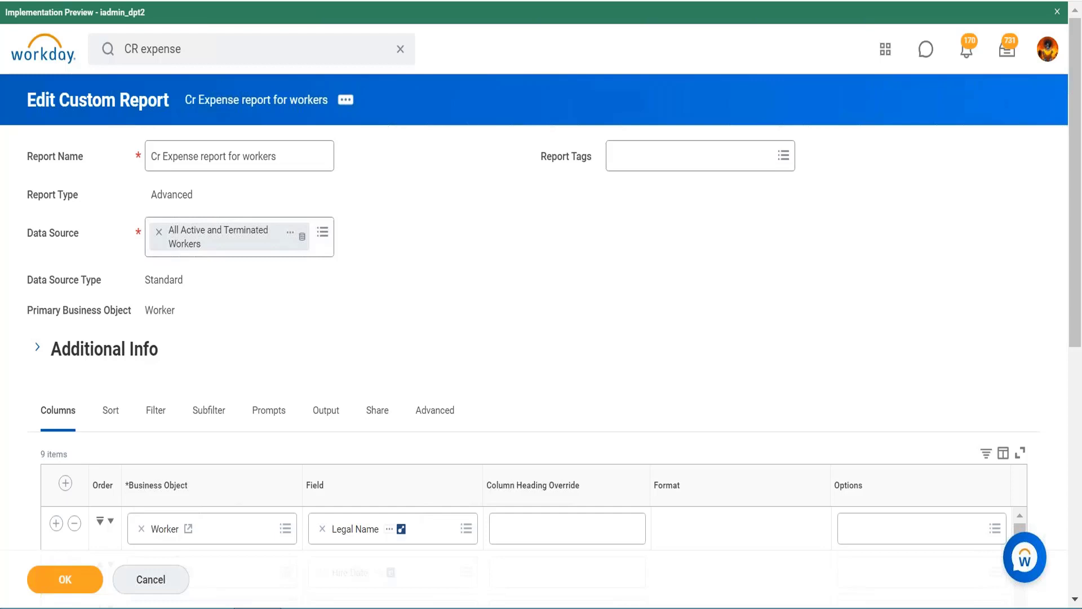
Add a condition to Filter on Instances and choose the Workday-delivered Worker field for it.
scroll(128, 96, "down", 5)
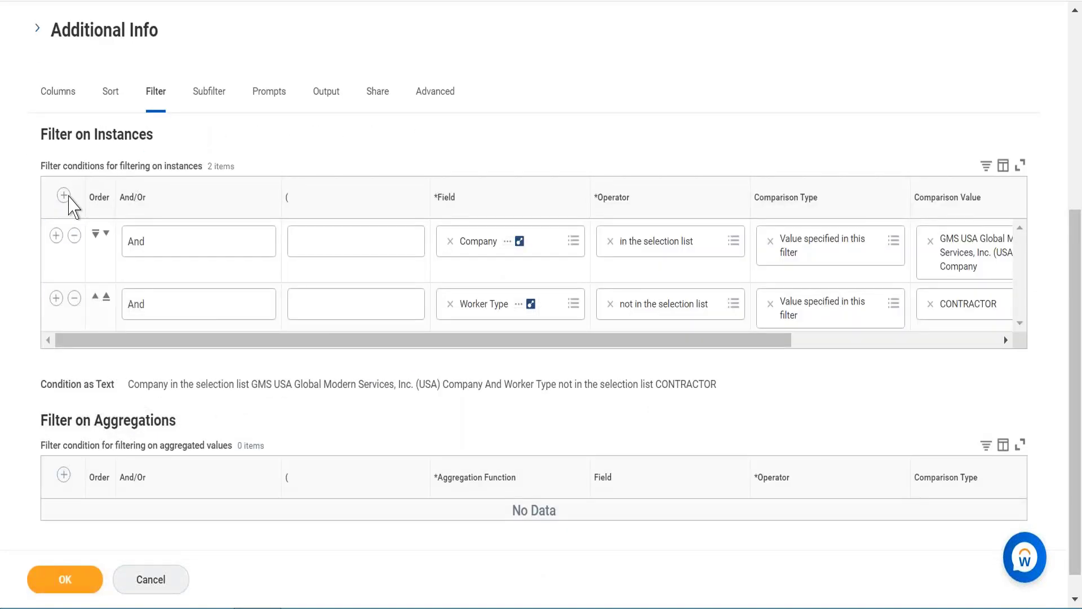
left_click(64, 196)
left_click(504, 247)
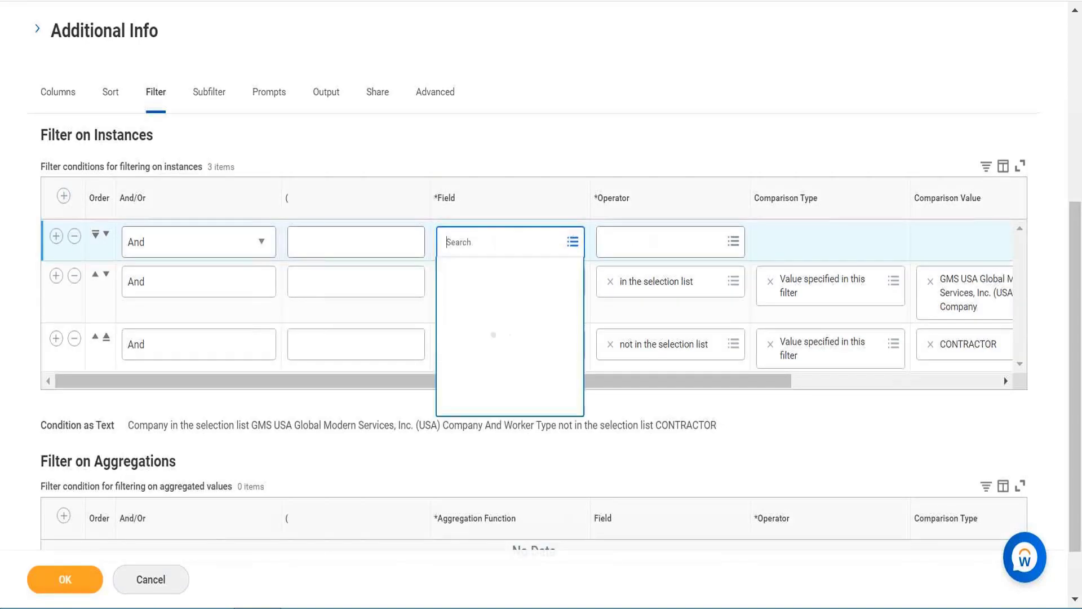
type("worker")
key("Return")
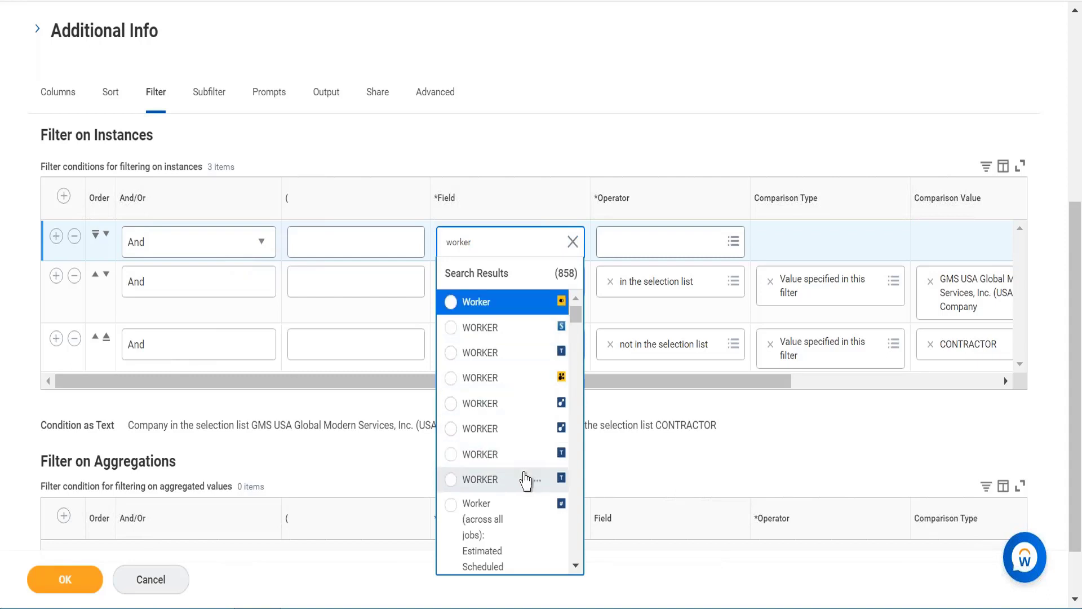
mouse_move(539, 308)
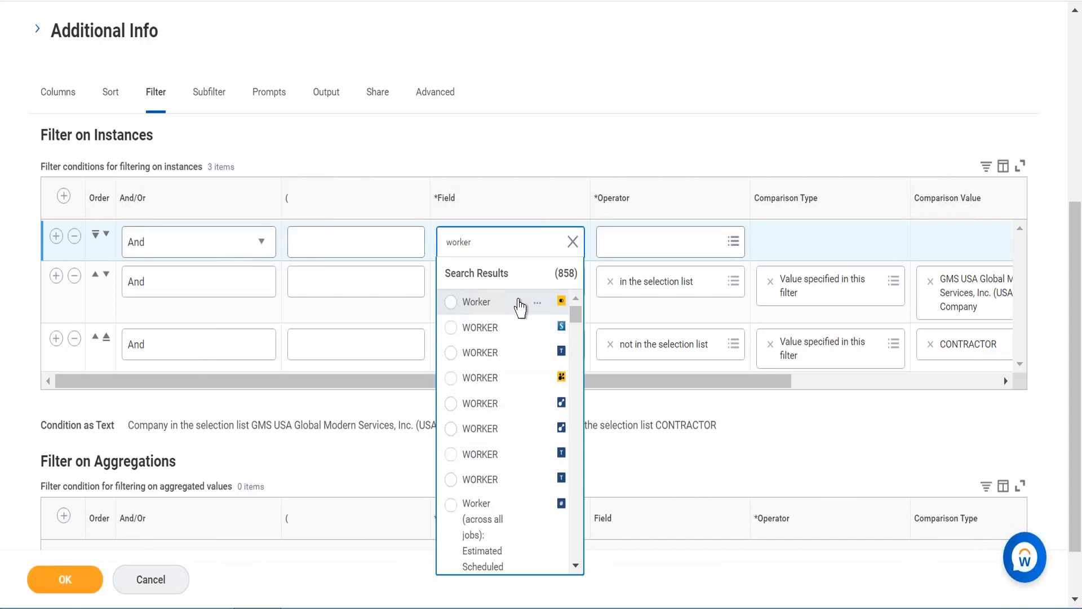
left_click(539, 307)
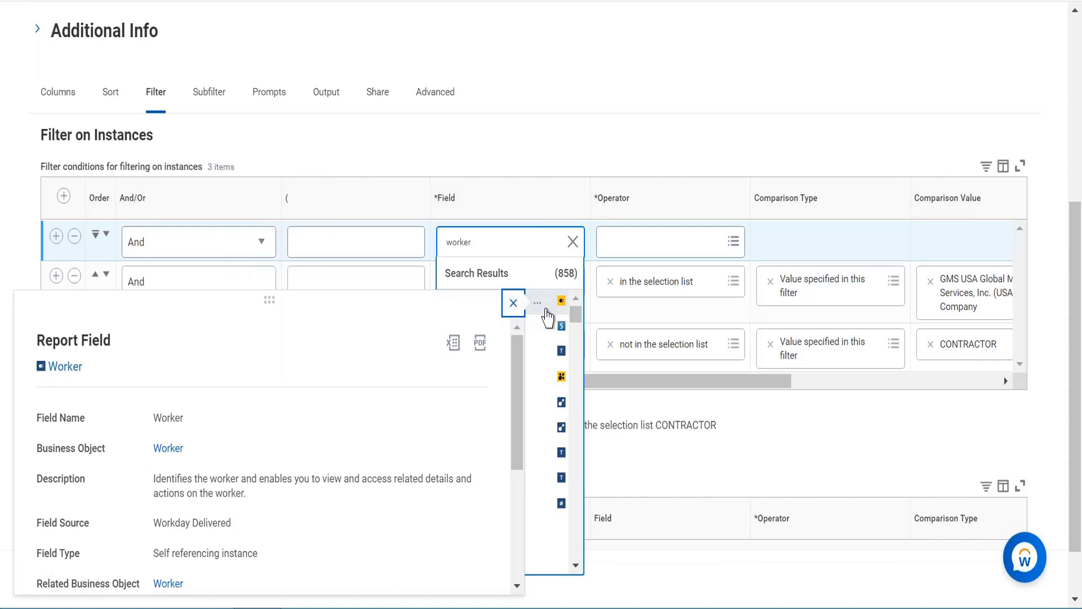
left_click(547, 315)
Set the Worker condition to in the selection list, comparing with Prompt the user for the value and ignore the filter condition if the value is blank.
left_click(688, 241)
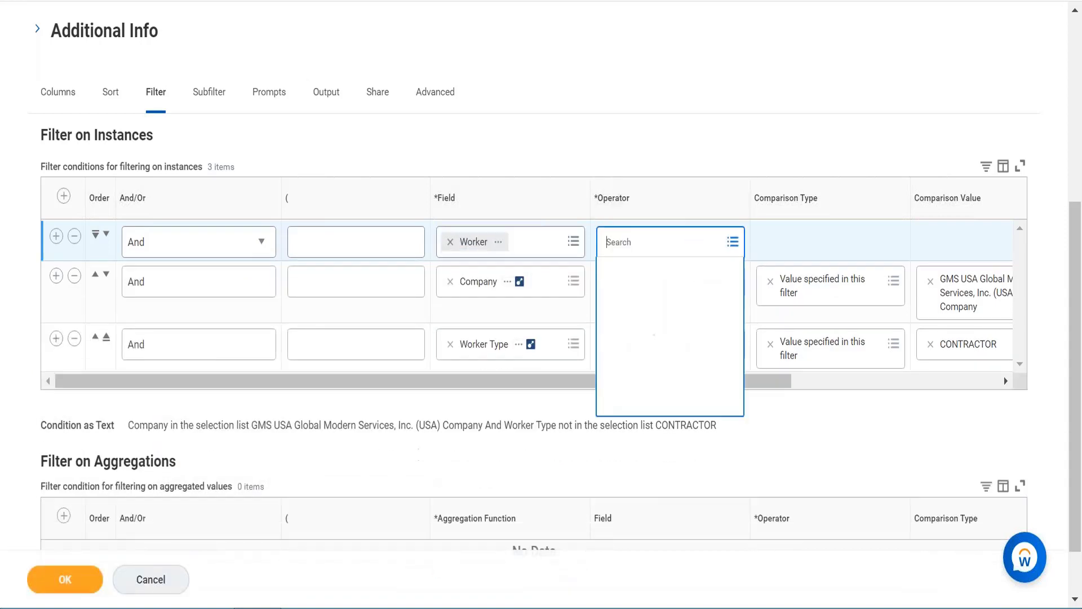
left_click(670, 275)
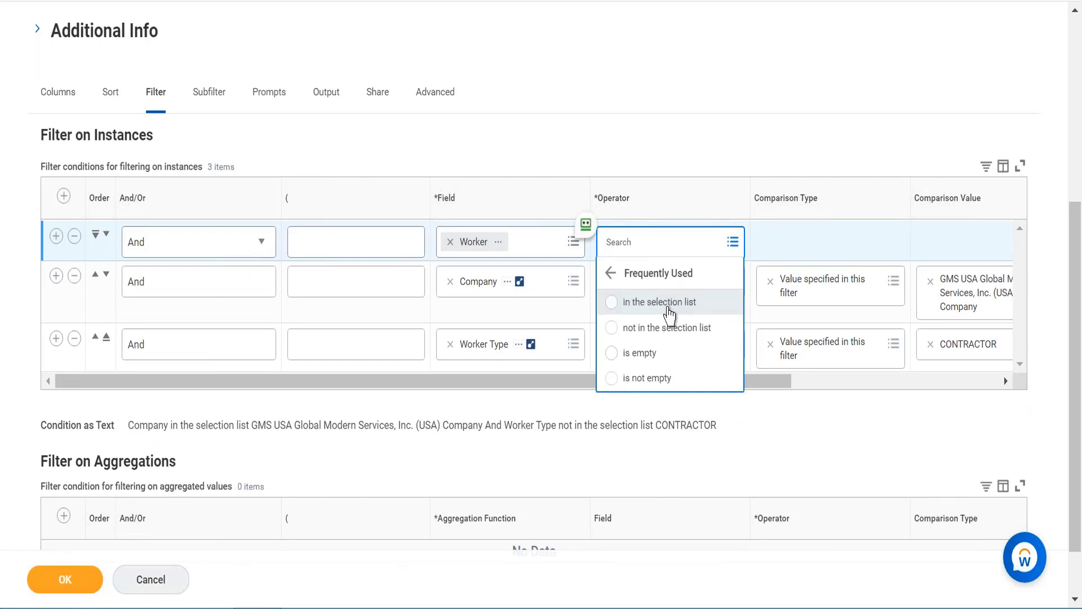
left_click(669, 308)
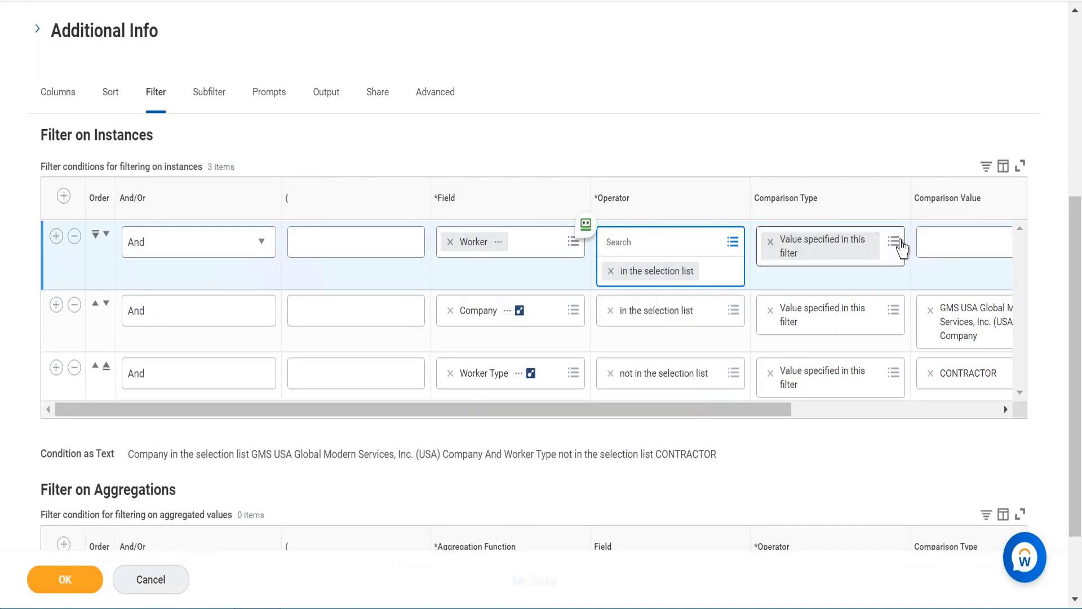
left_click(901, 247)
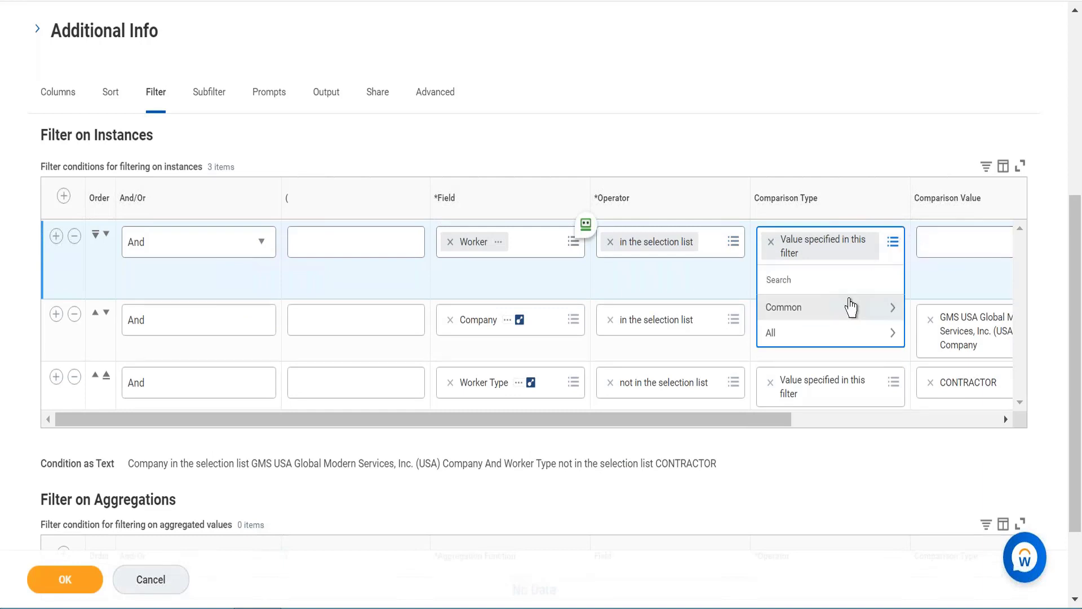
left_click(844, 333)
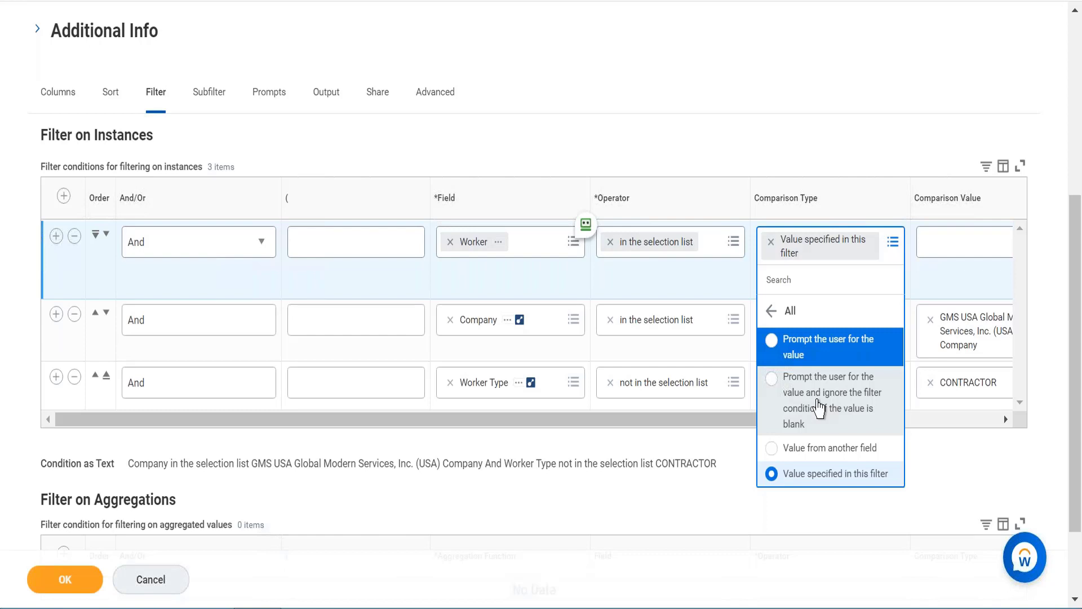
left_click(819, 407)
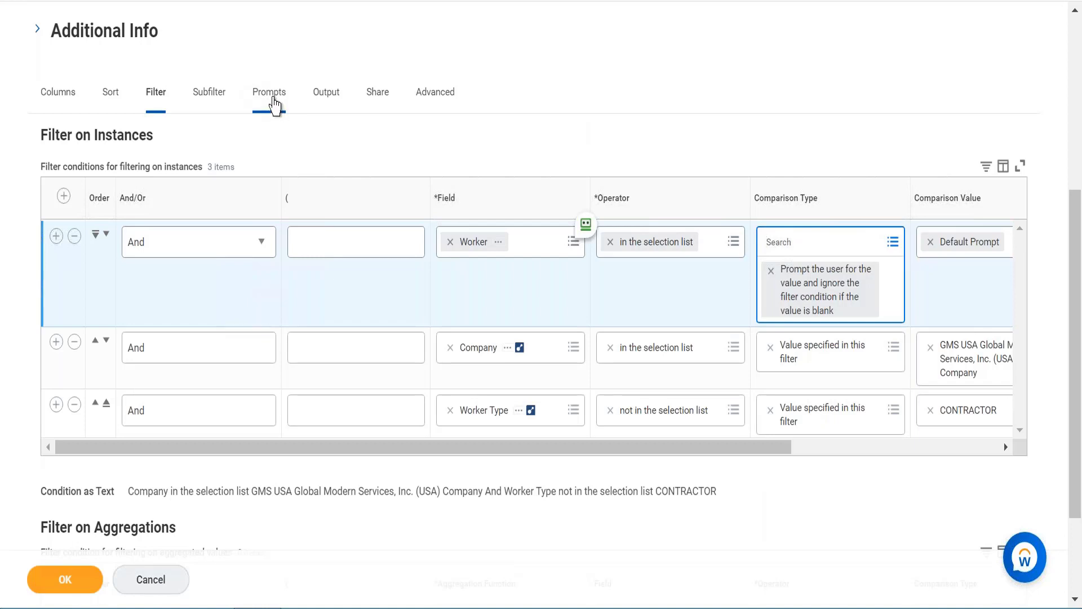
Populate the report's Prompt Defaults grid with the undefined prompts.
left_click(275, 104)
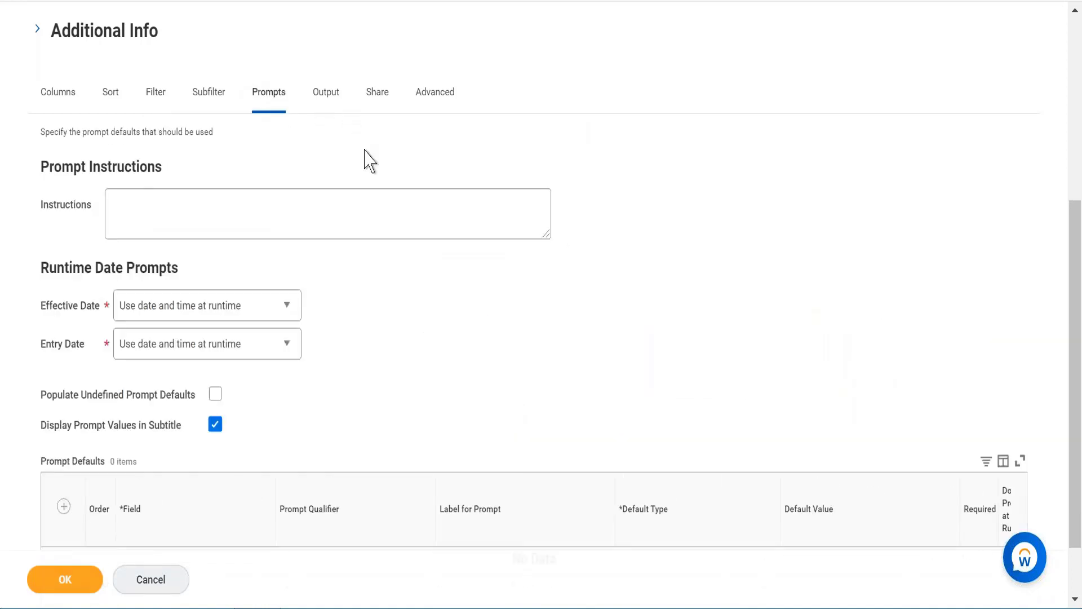
key("ctrl+0")
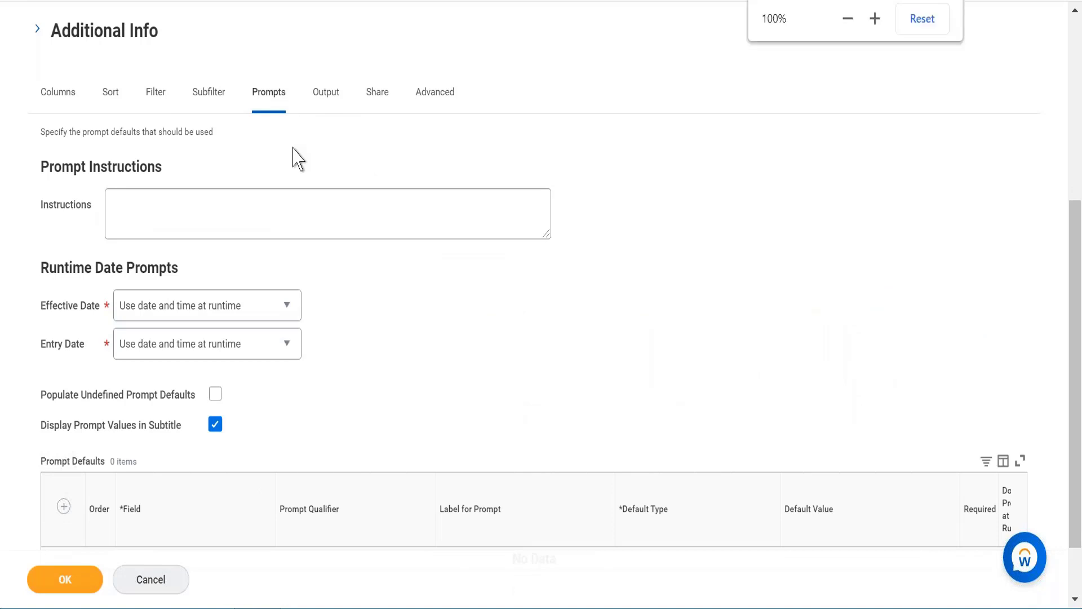
scroll(355, 385, "down", 4)
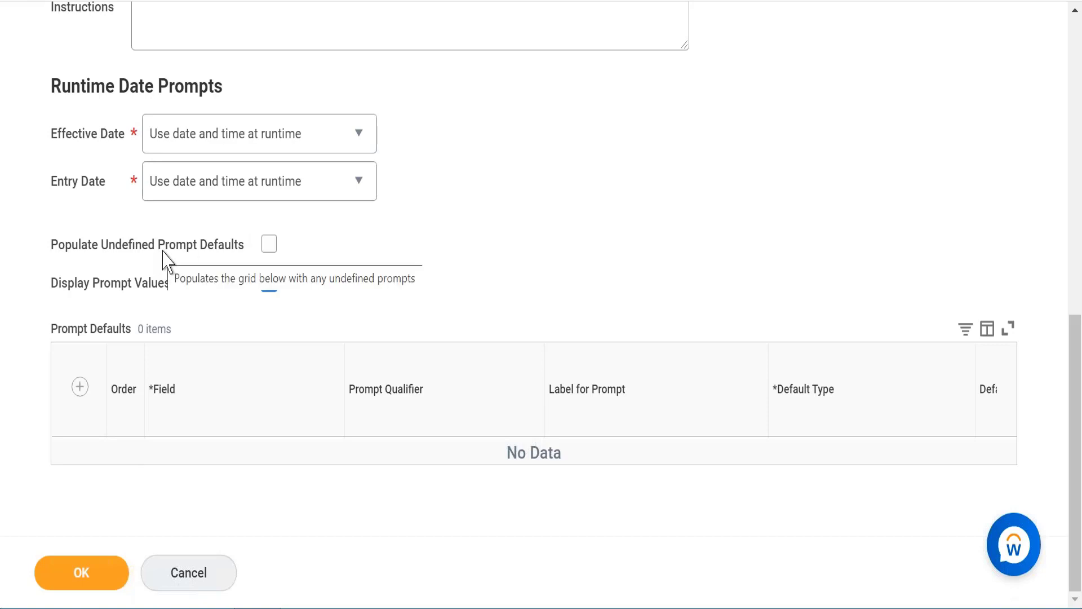
left_click(271, 246)
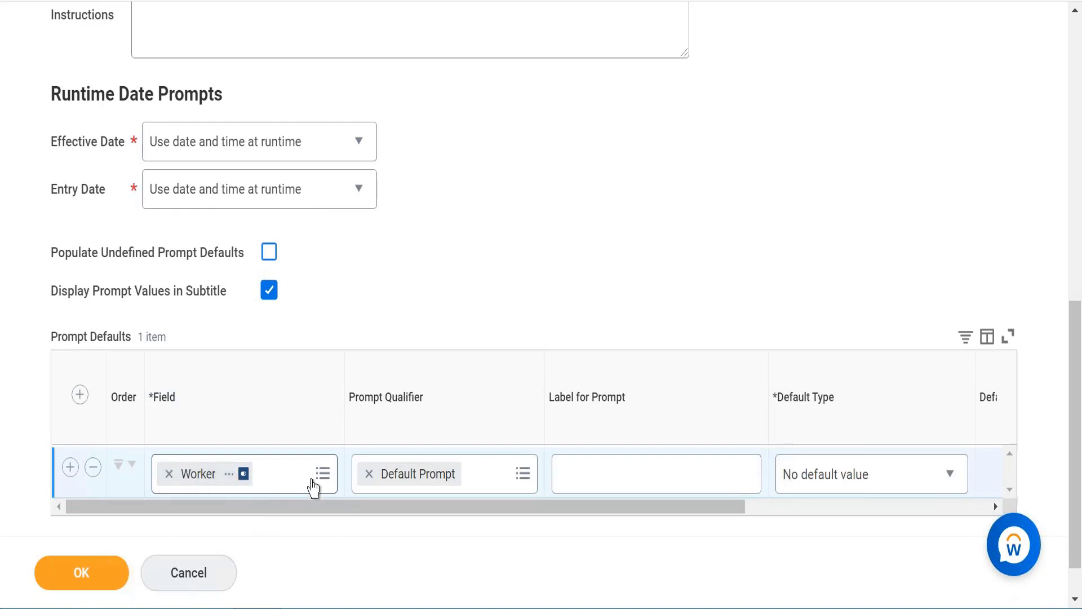
Label the Worker prompt Employee and keep its default type at No default value.
left_click(619, 473)
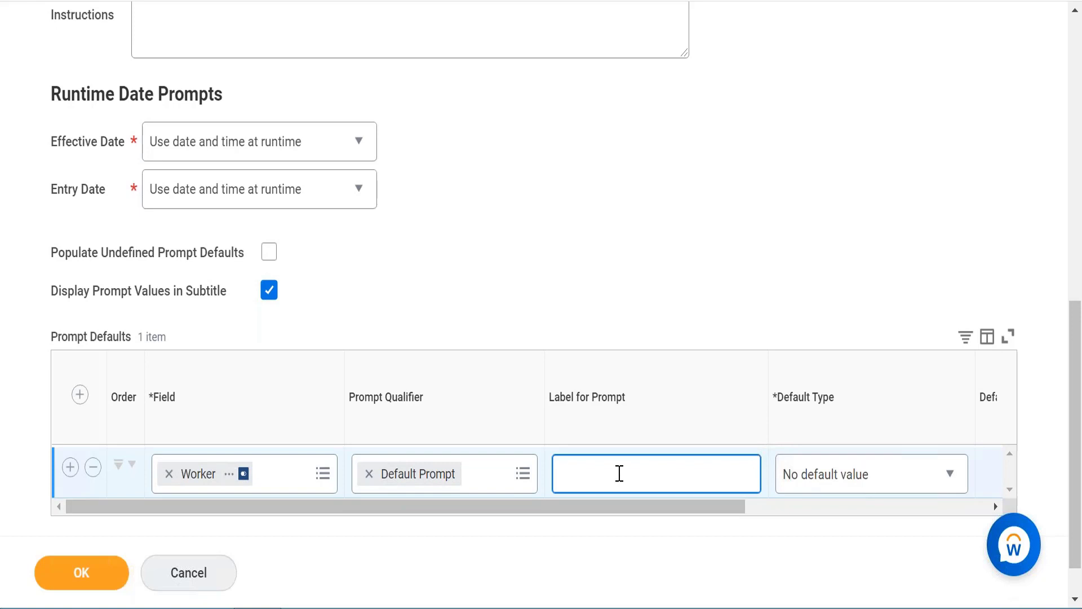
type("Employee")
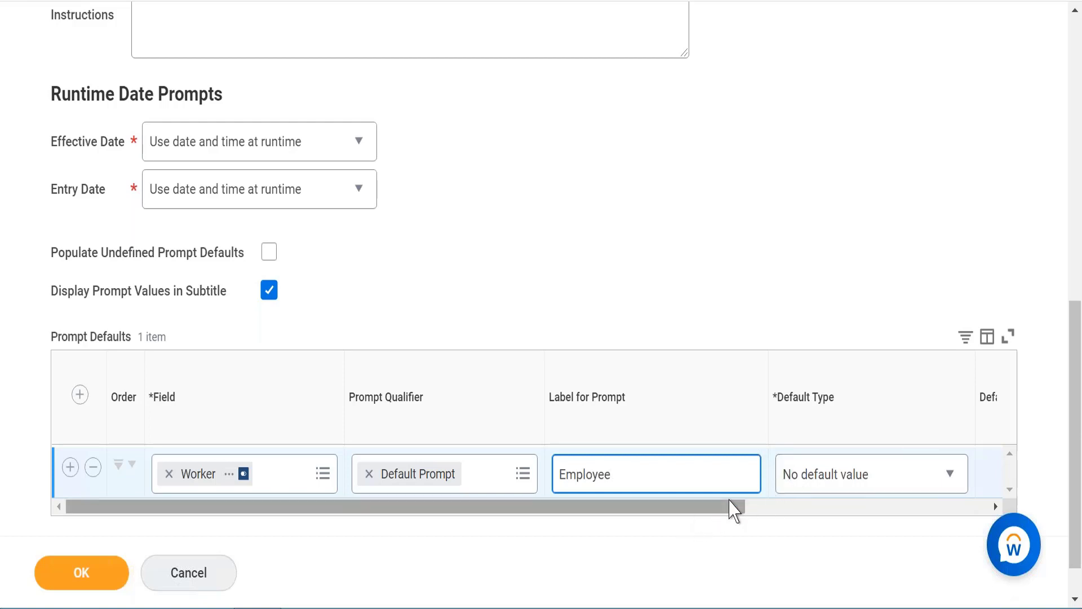
left_click_drag(730, 500, 912, 526)
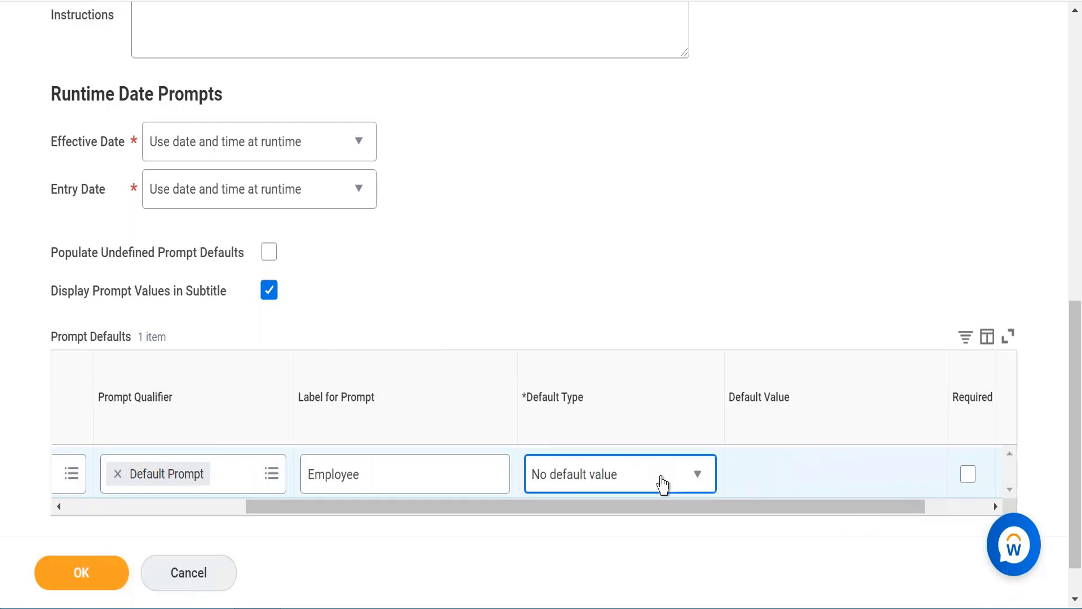
left_click(663, 484)
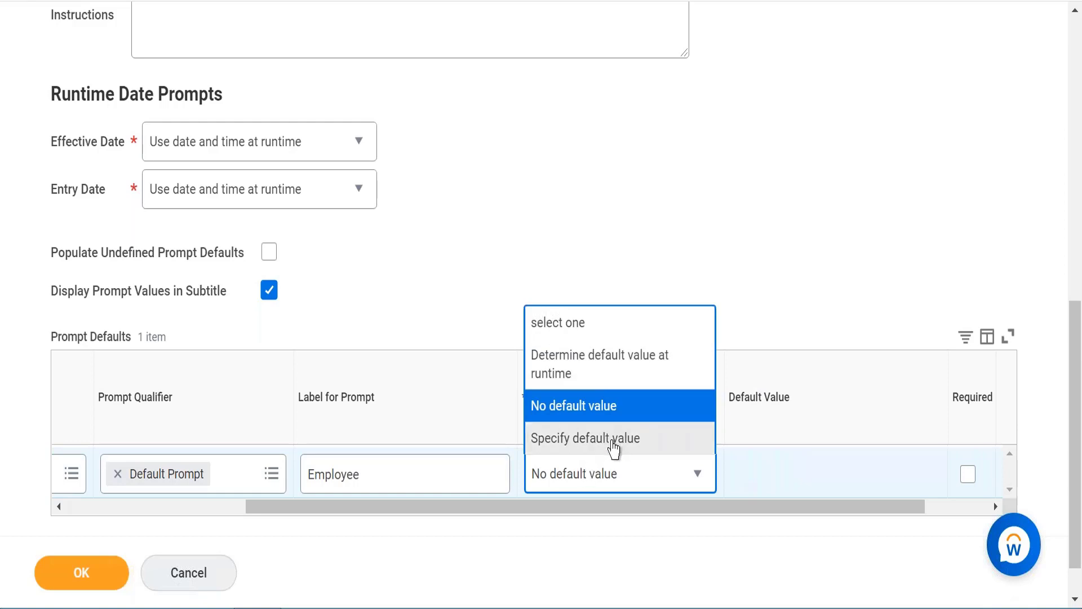
left_click(630, 214)
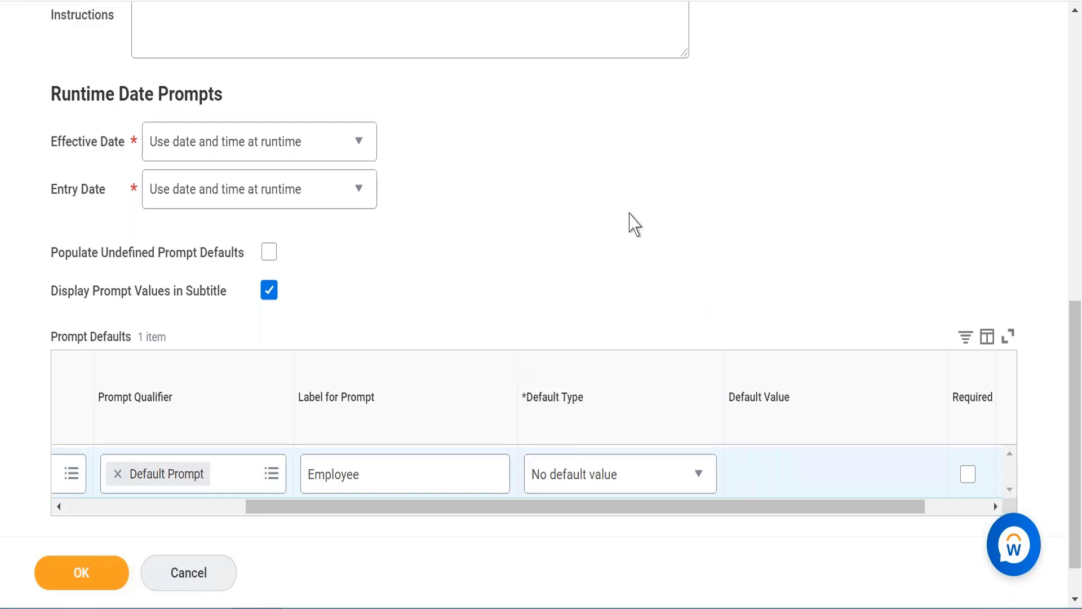
Examine the report's output type choices and the Help Text fields without changing them.
scroll(631, 222, "up", 5)
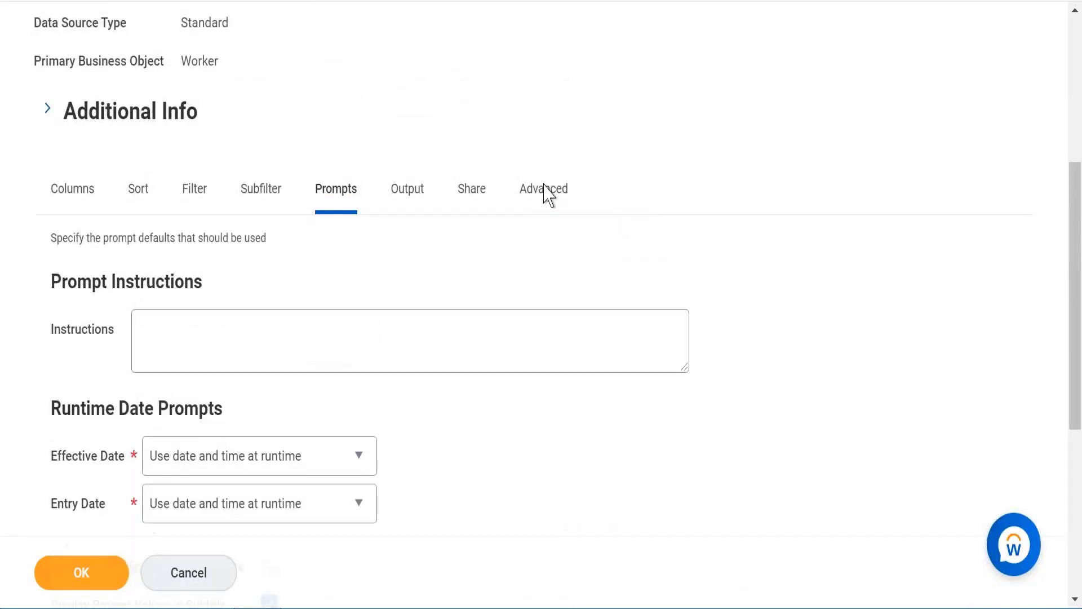
left_click(403, 212)
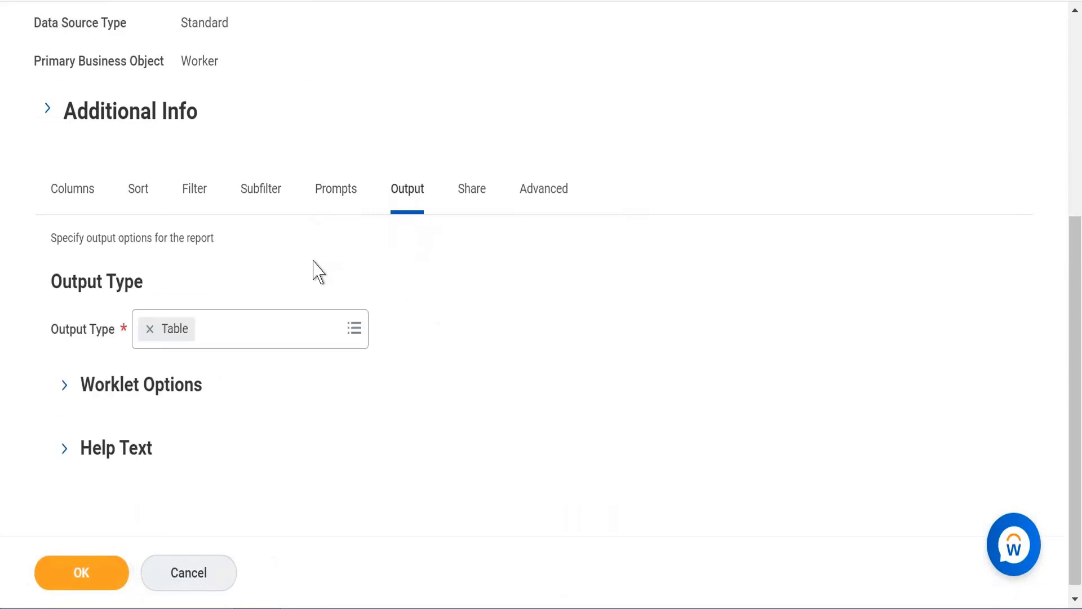
left_click(355, 329)
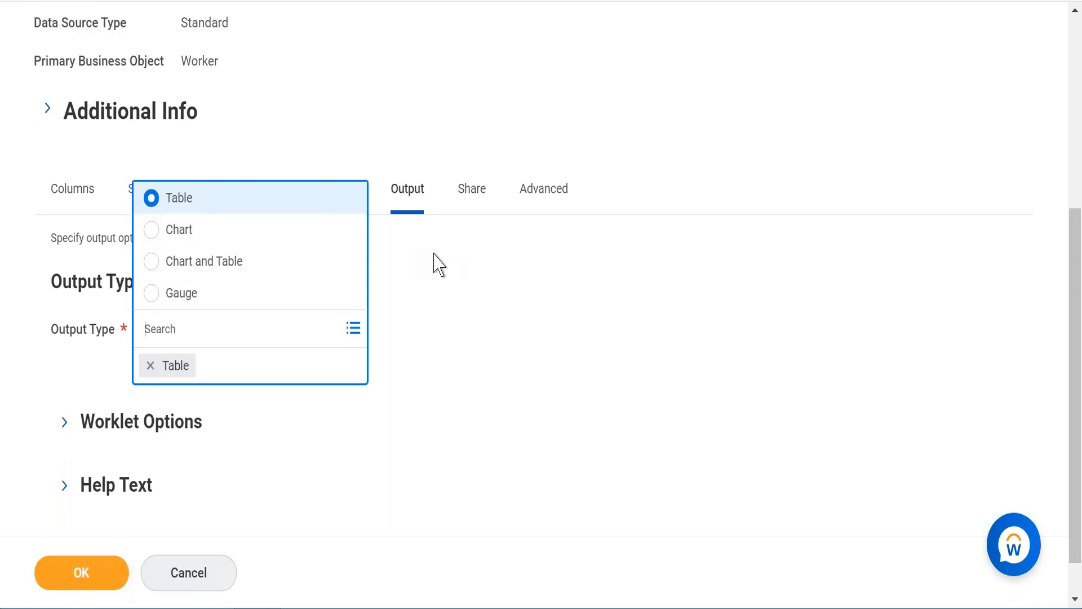
left_click(434, 265)
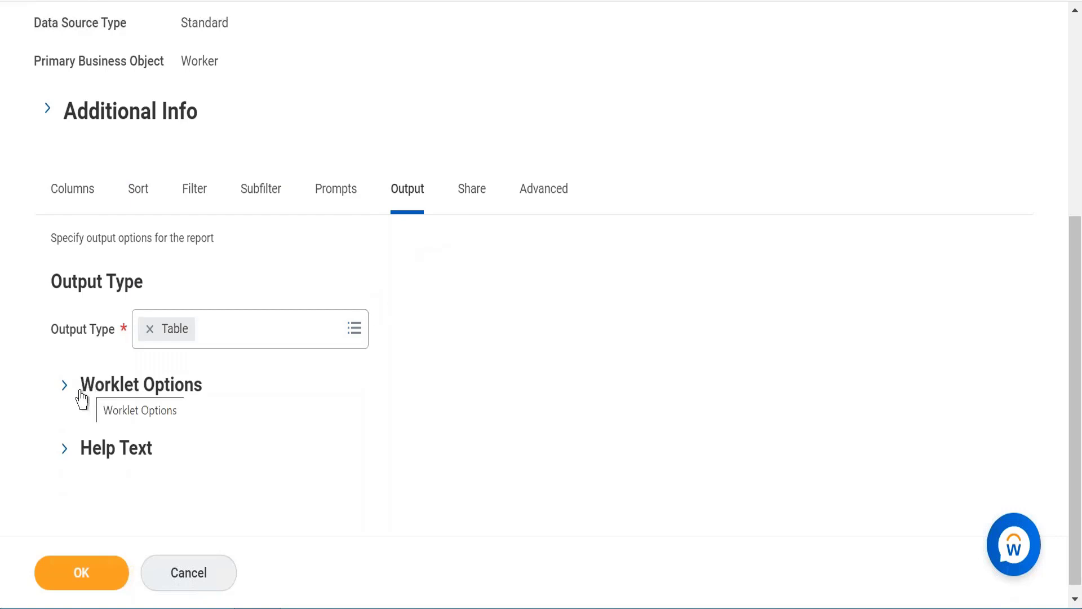
left_click(63, 451)
scroll(240, 455, "down", 2)
scroll(240, 456, "down", 1)
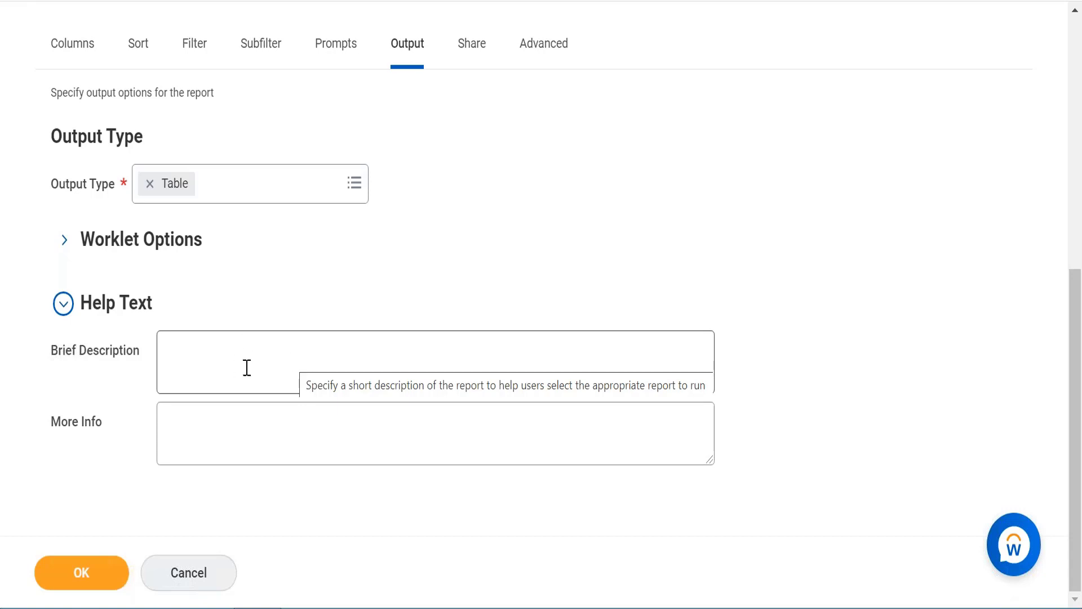
left_click(63, 305)
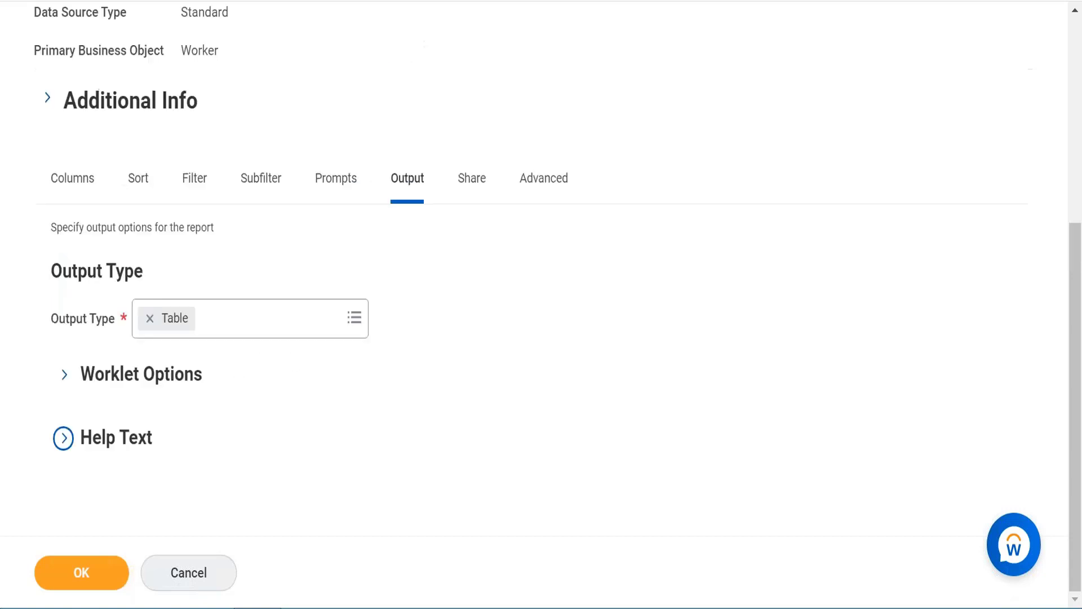
Try sharing the report definition with specific authorized groups and users, and browse all the available authorized groups.
left_click(472, 186)
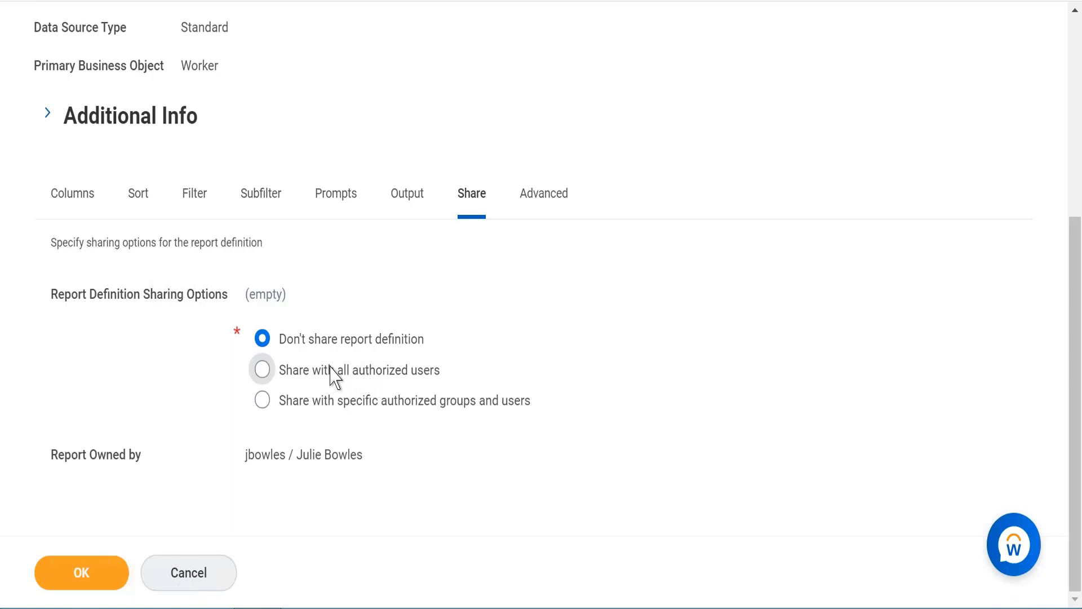
left_click(263, 402)
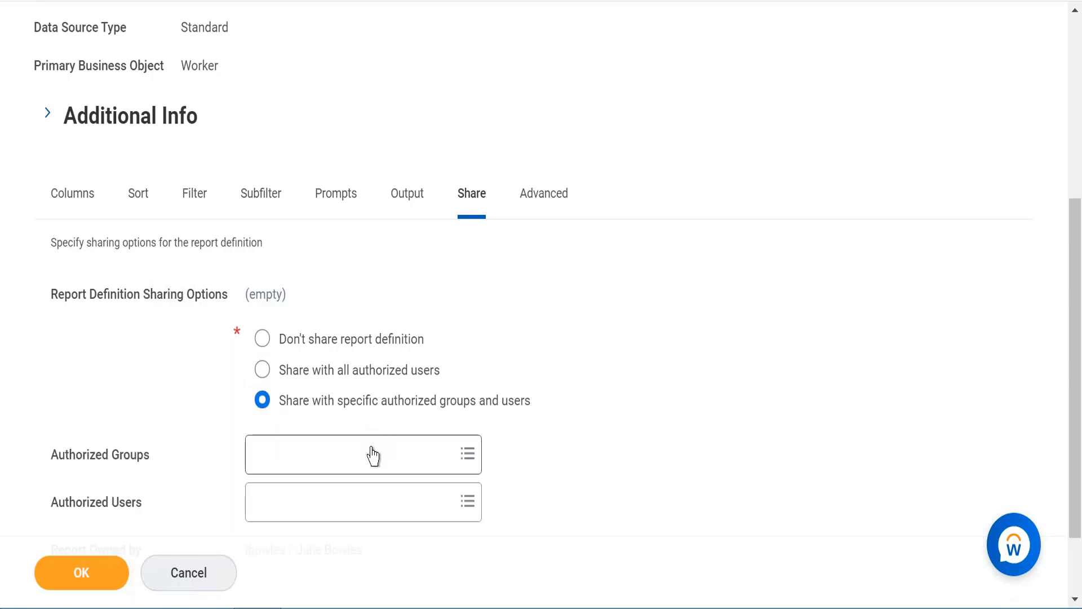
left_click(371, 471)
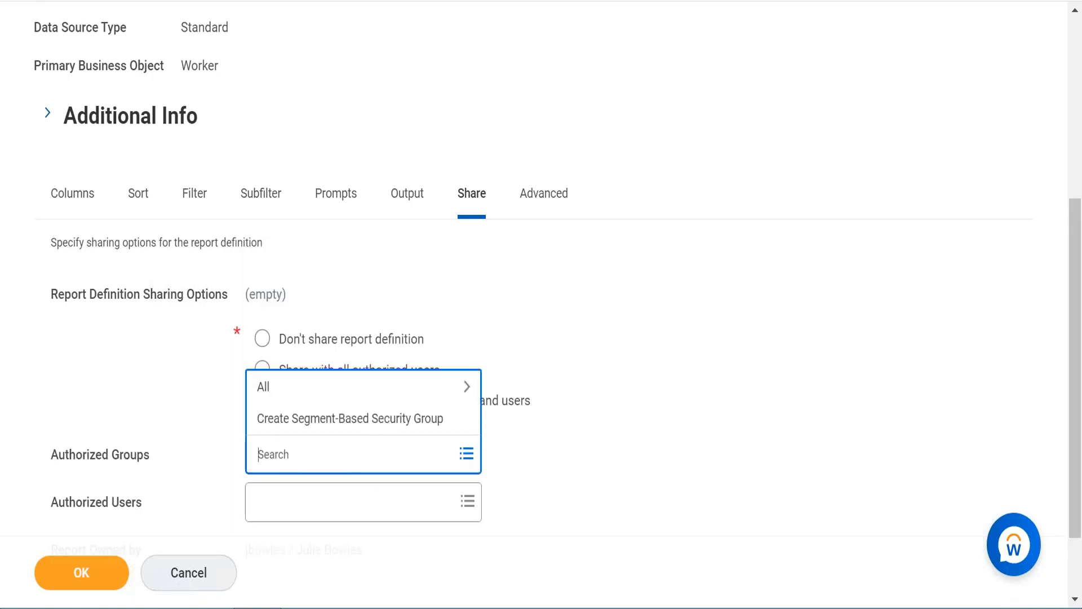
left_click(350, 394)
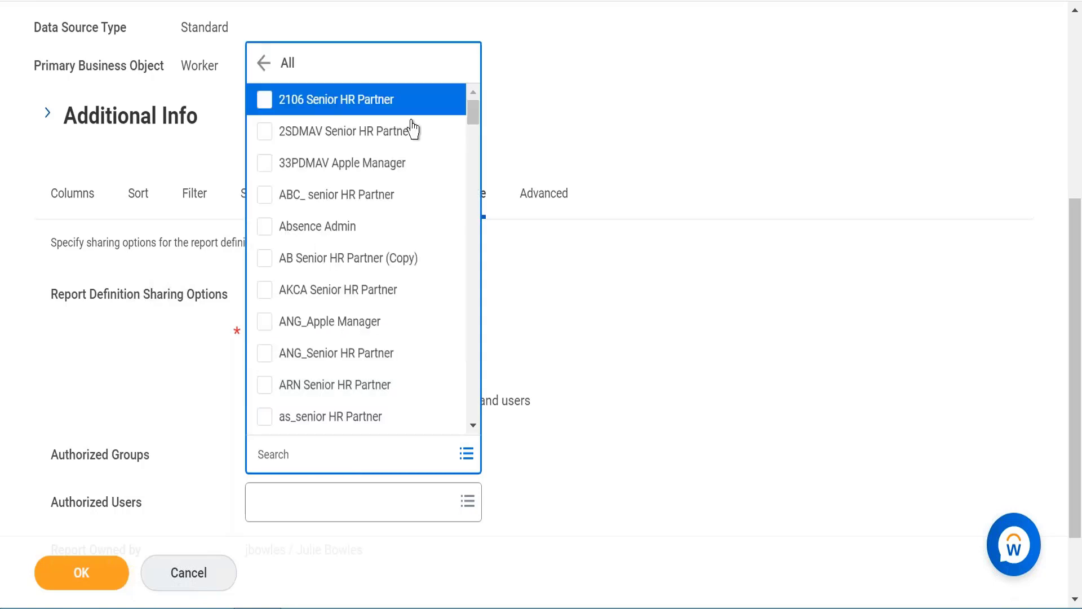
scroll(374, 254, "down", 3)
scroll(376, 257, "down", 6)
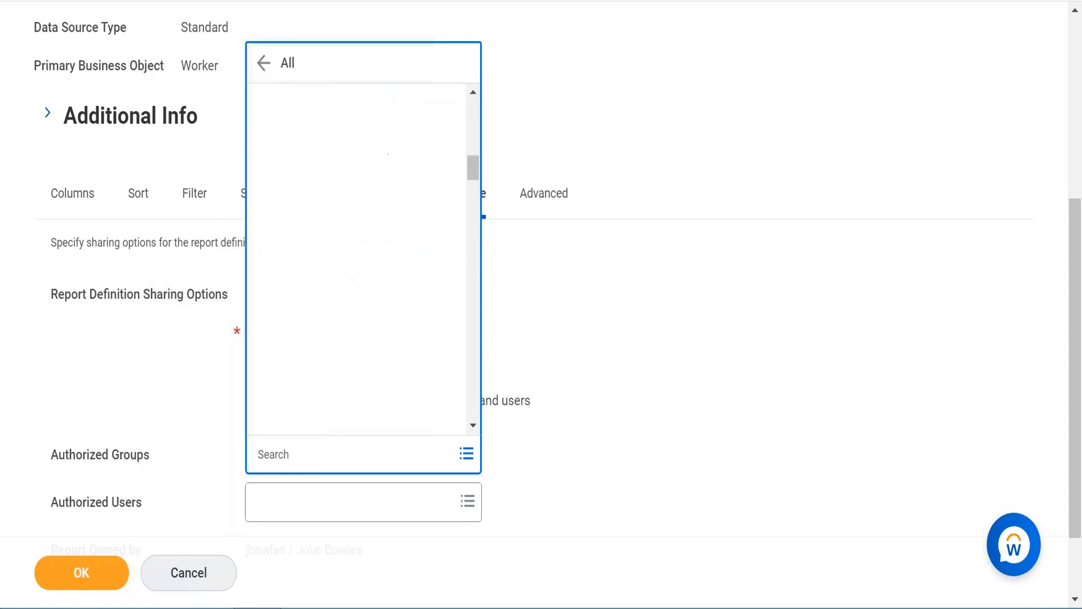
scroll(375, 202, "down", 8)
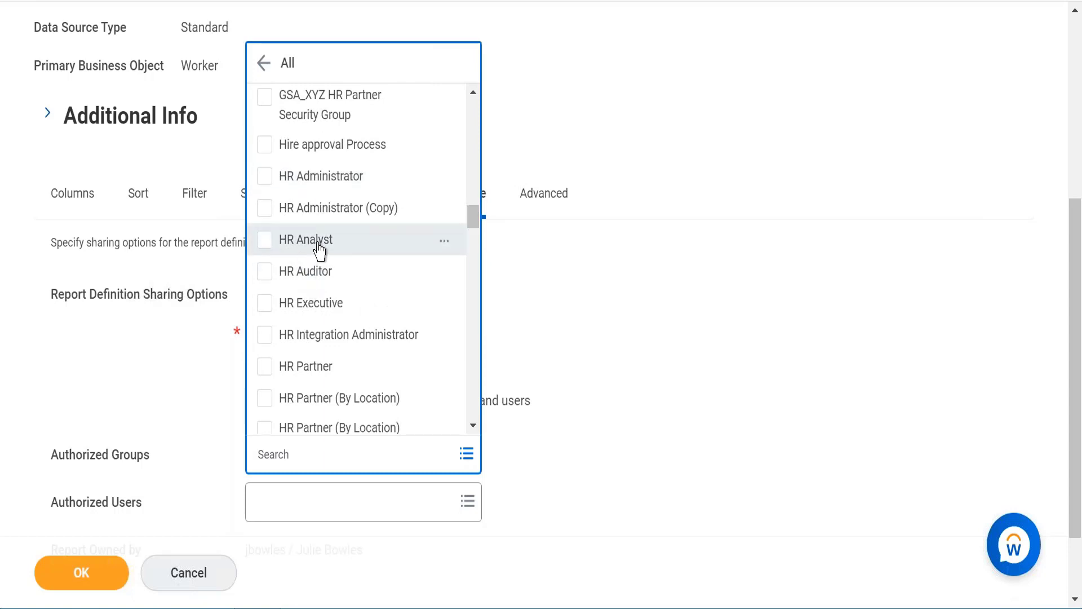
left_click(543, 299)
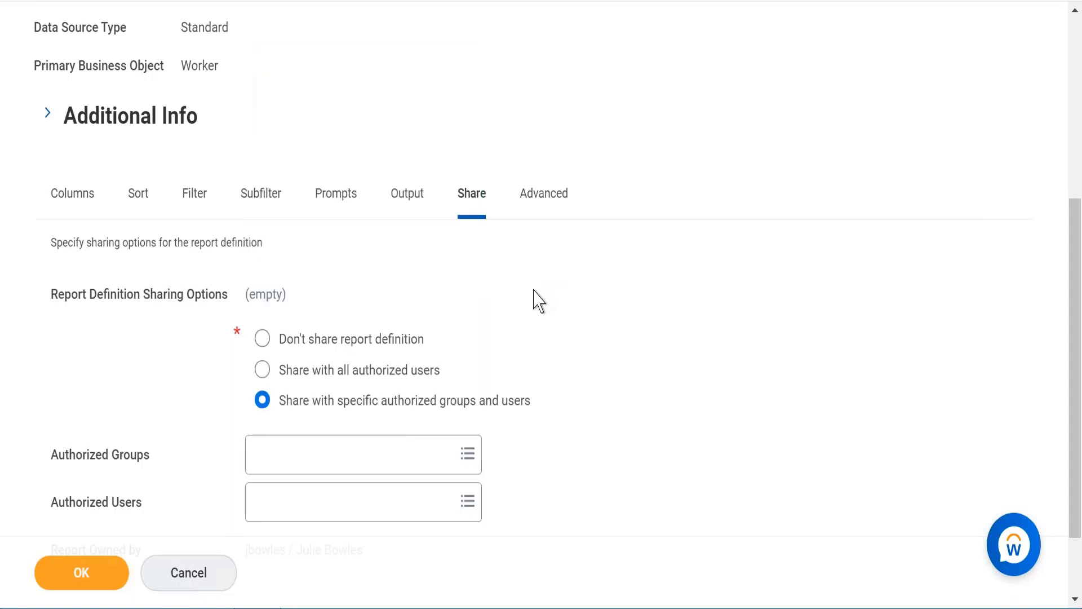
Share the report definition with all authorized users and review the advanced view and web service options.
left_click(364, 373)
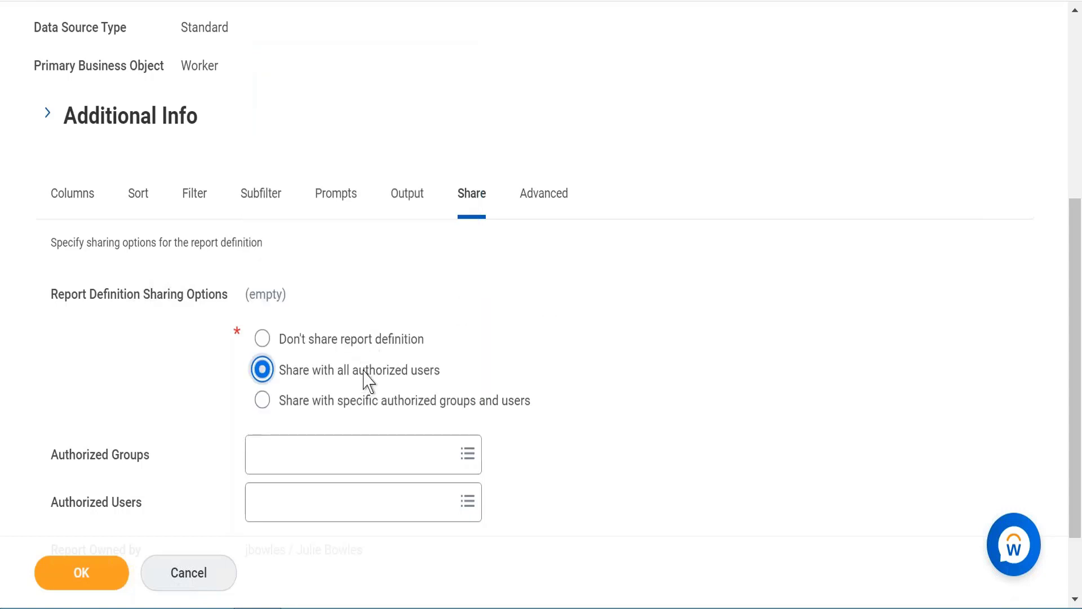
left_click(550, 206)
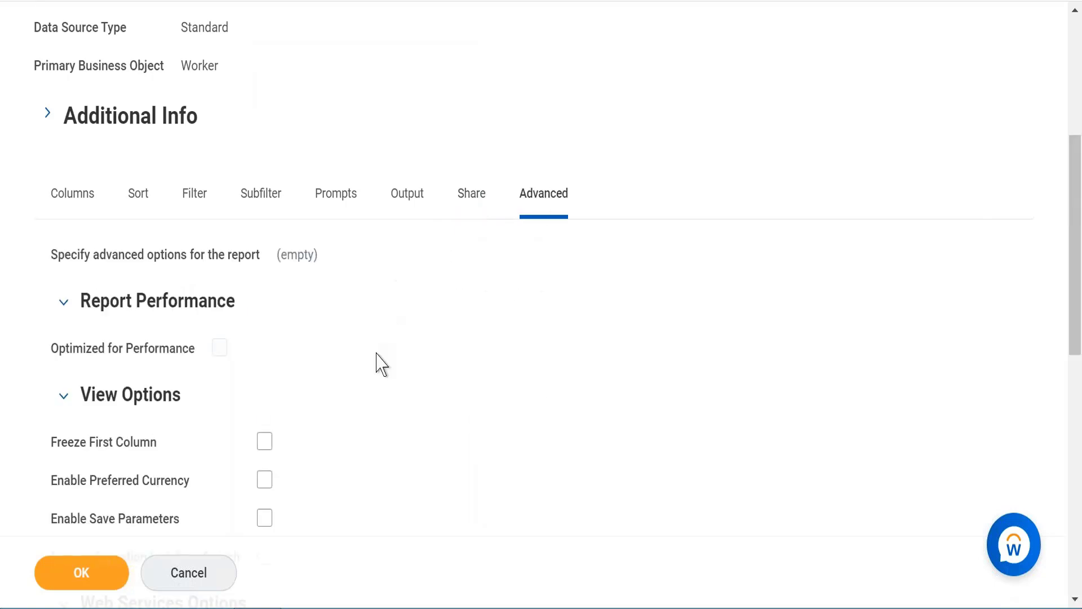
scroll(376, 363, "down", 3)
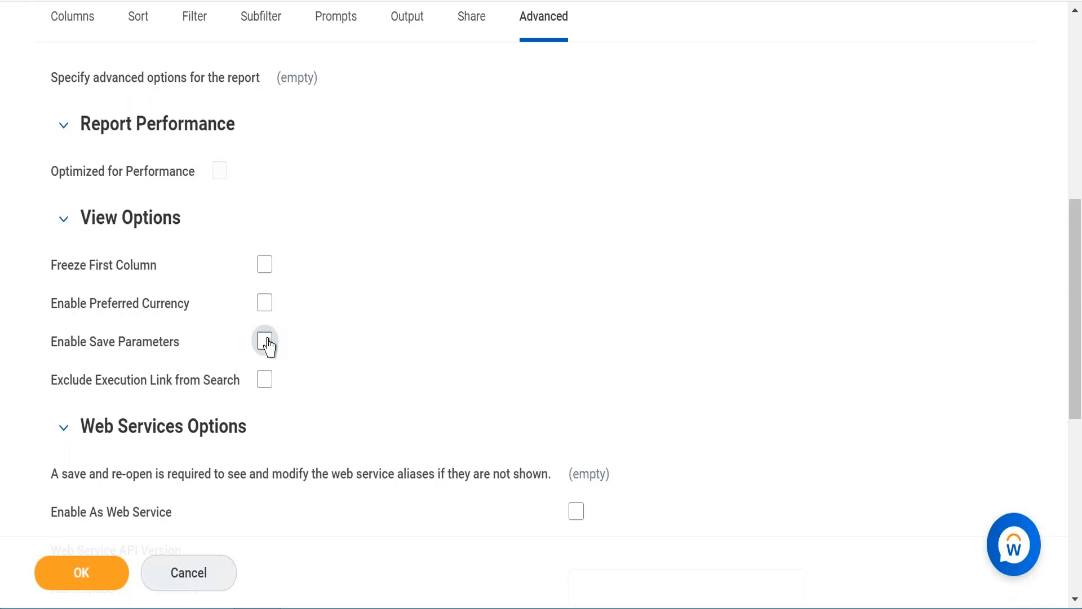
mouse_move(264, 383)
scroll(437, 332, "down", 3)
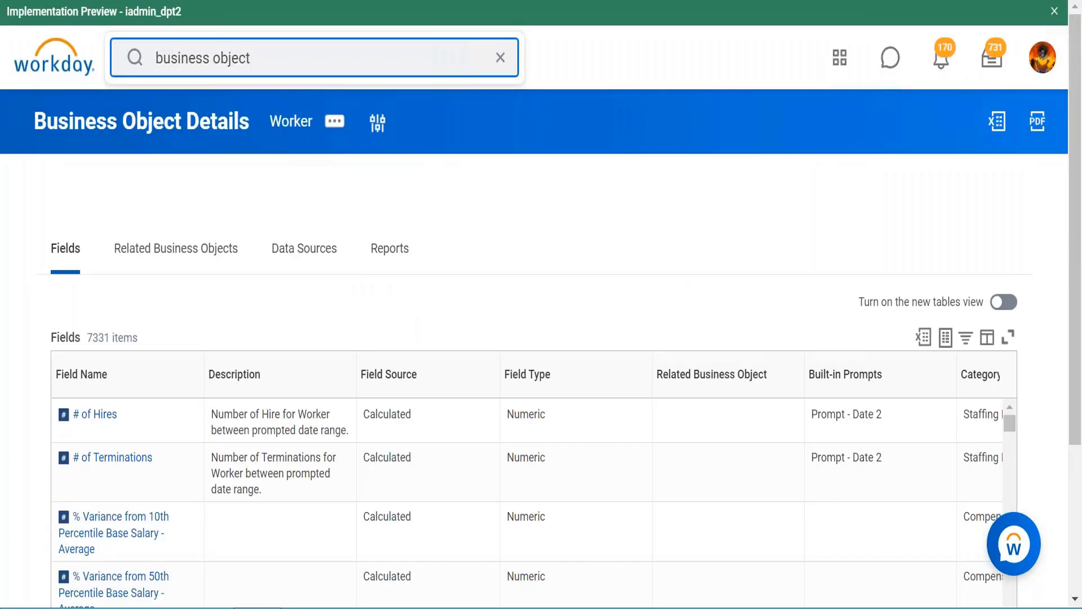
Search for "cr worker expense", open the Cr Expense report for workers definition and view its columns.
key("BackSpace")
key("BackSpace")
key("BackSpace")
key("BackSpace")
key("BackSpace")
key("BackSpace")
key("BackSpace")
key("BackSpace")
key("BackSpace")
key("BackSpace")
key("BackSpace")
key("BackSpace")
key("BackSpace")
key("BackSpace")
key("BackSpace")
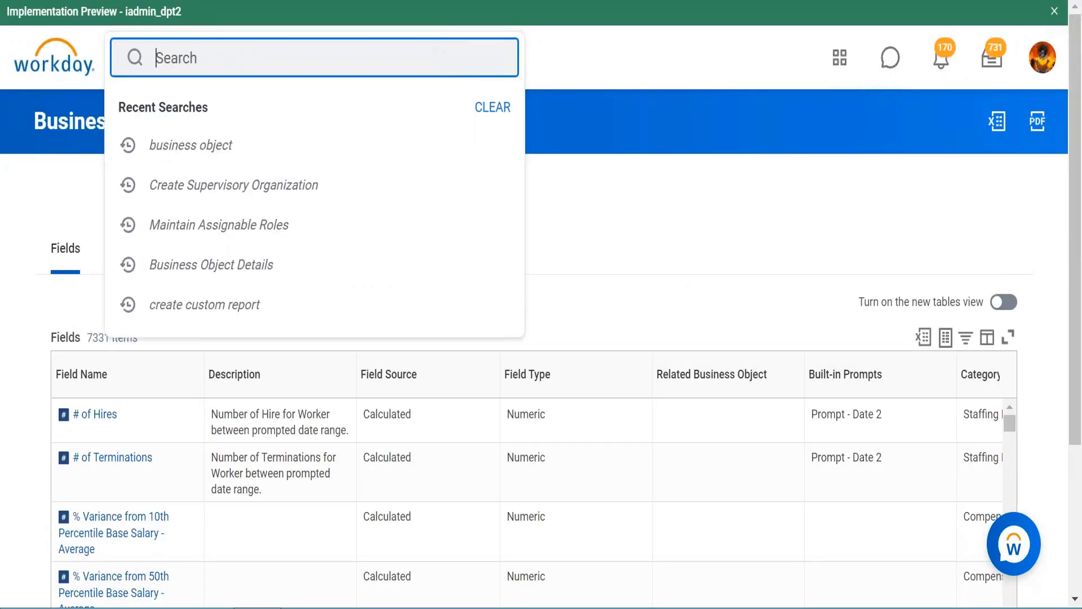
type("cr worker expense")
key("Return")
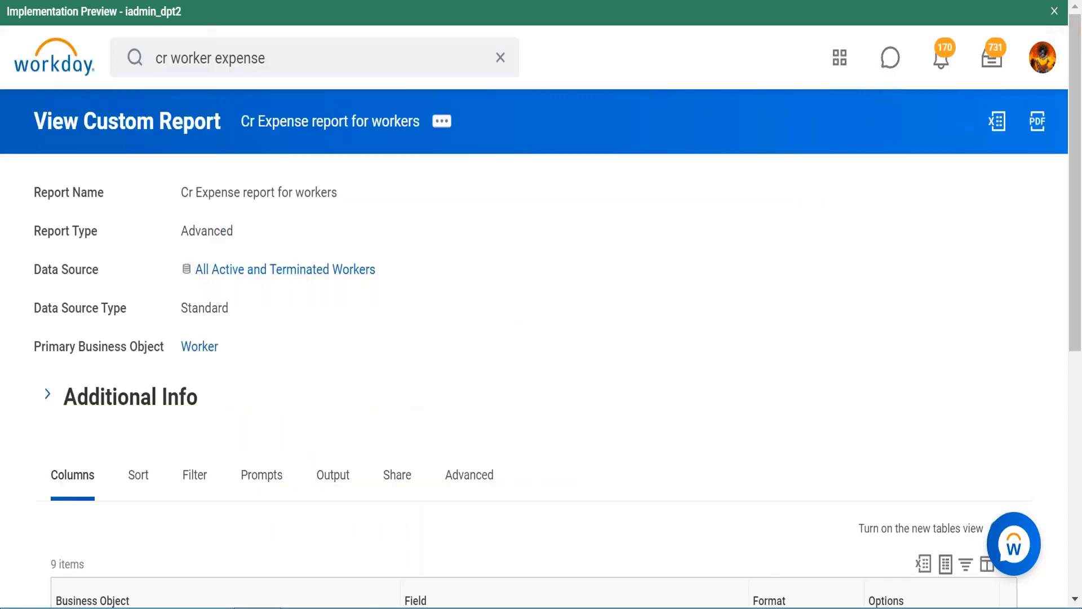
scroll(402, 340, "down", 7)
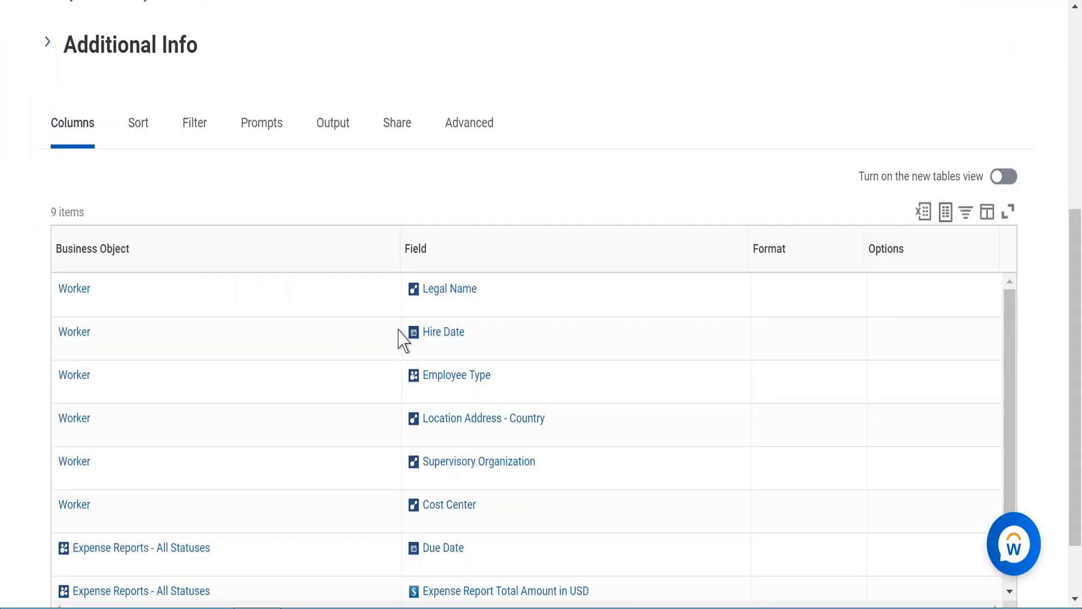
View the filter conditions of the Cr Expense report for workers definition and start running the report.
left_click(195, 62)
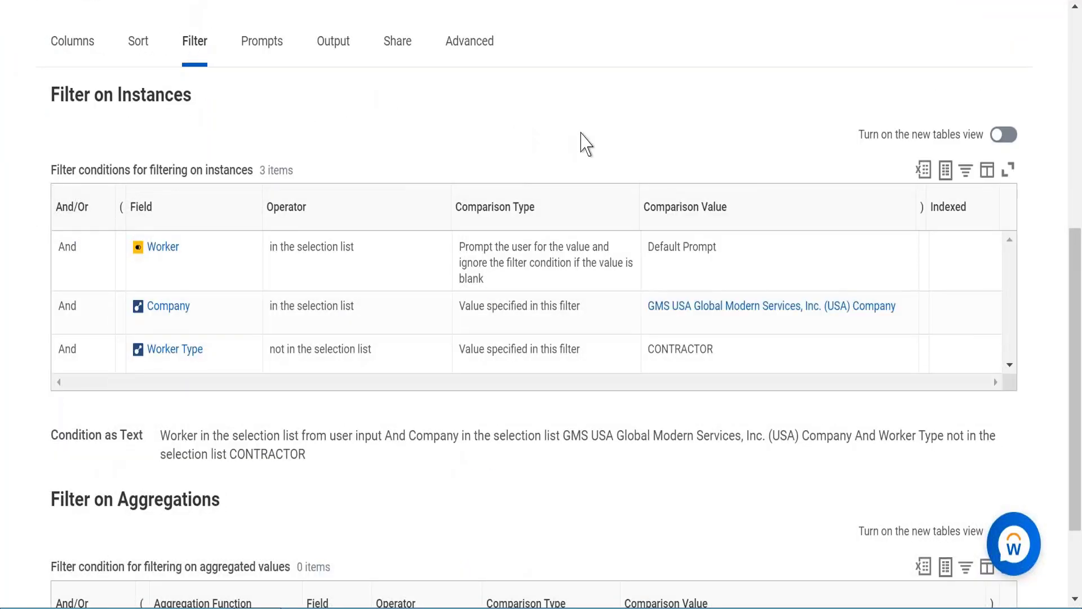
scroll(586, 144, "up", 5)
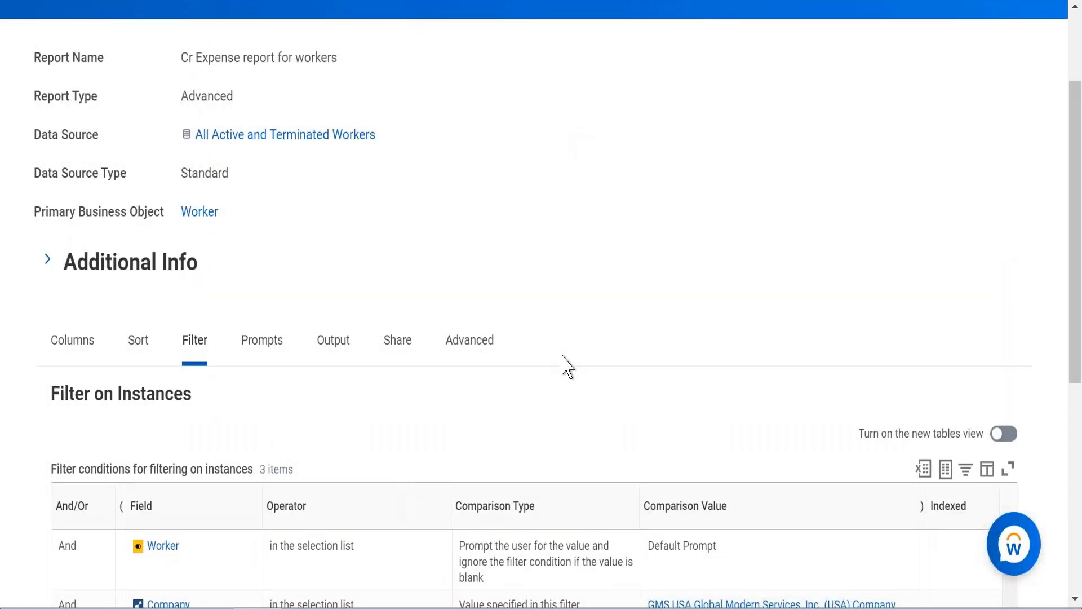
scroll(566, 367, "up", 2)
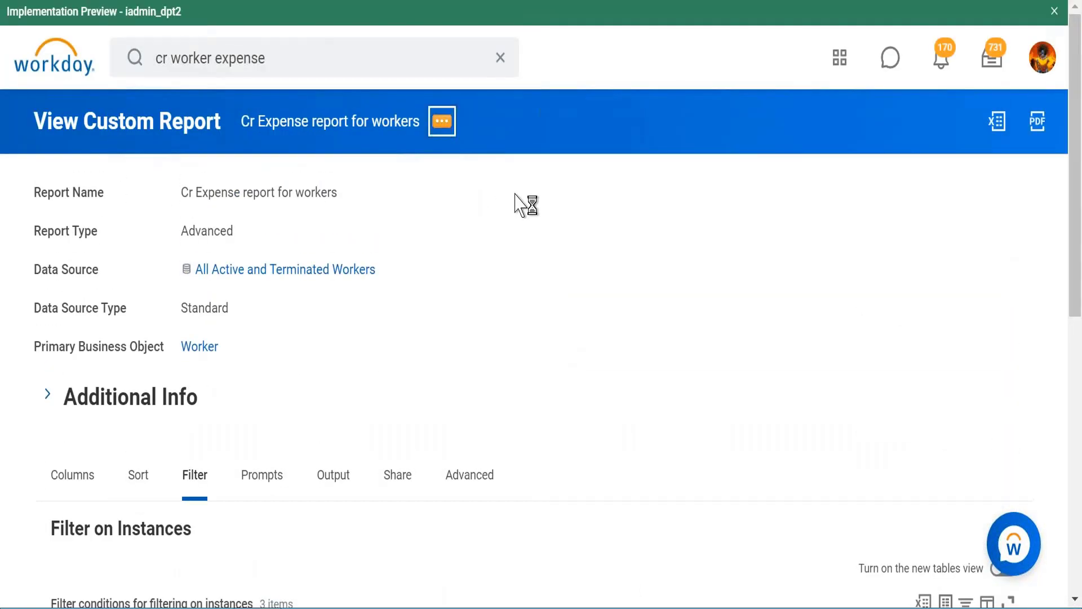
mouse_move(581, 189)
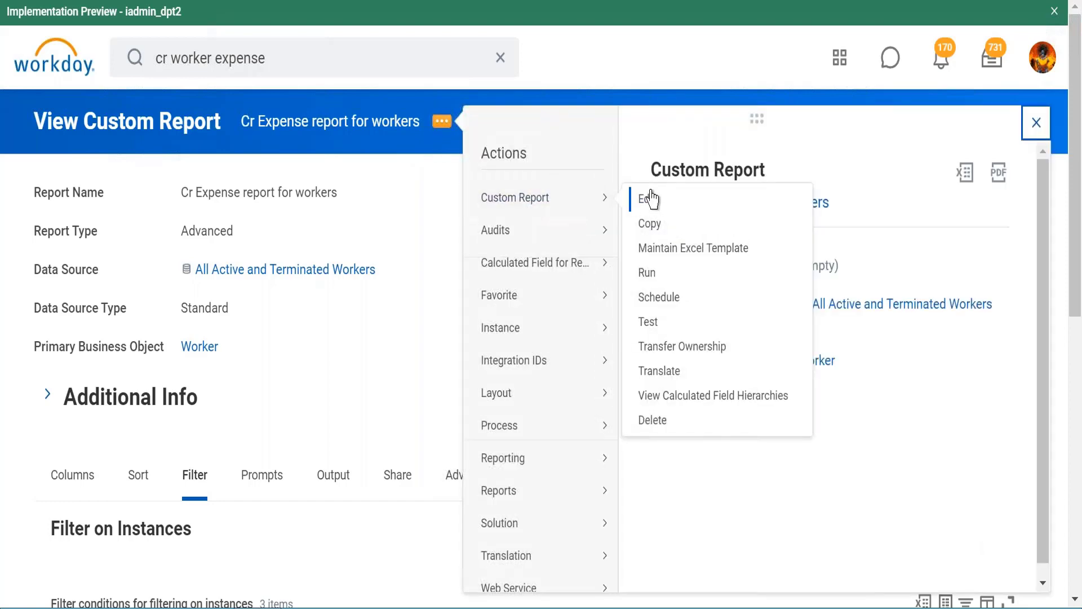
left_click(647, 274)
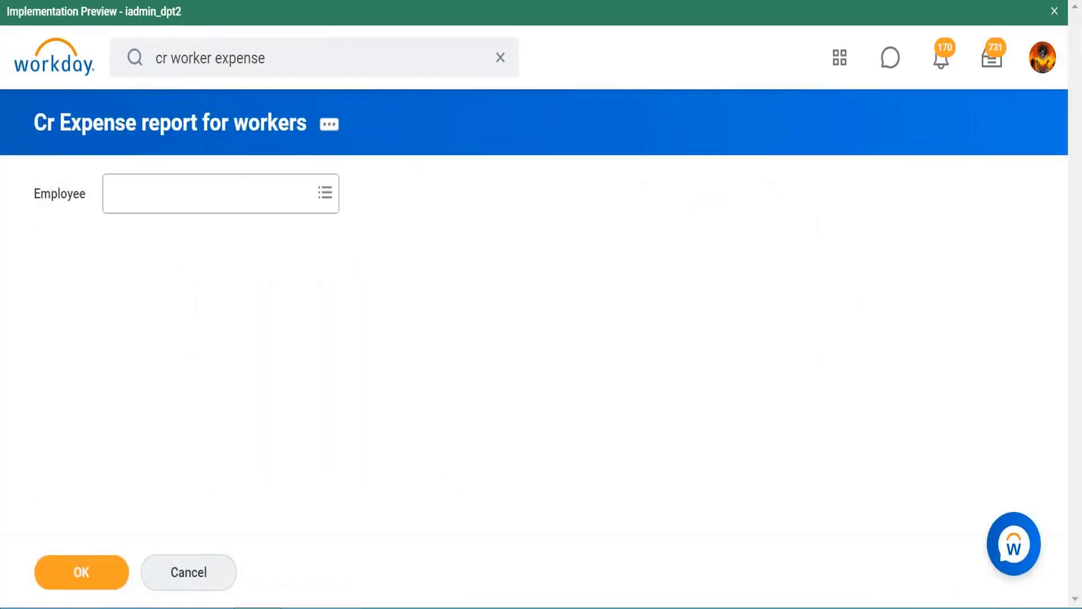
Search for the worker by full name in the Employee prompt, select the matching on-leave employee and run the report.
left_click(206, 204)
type("log")
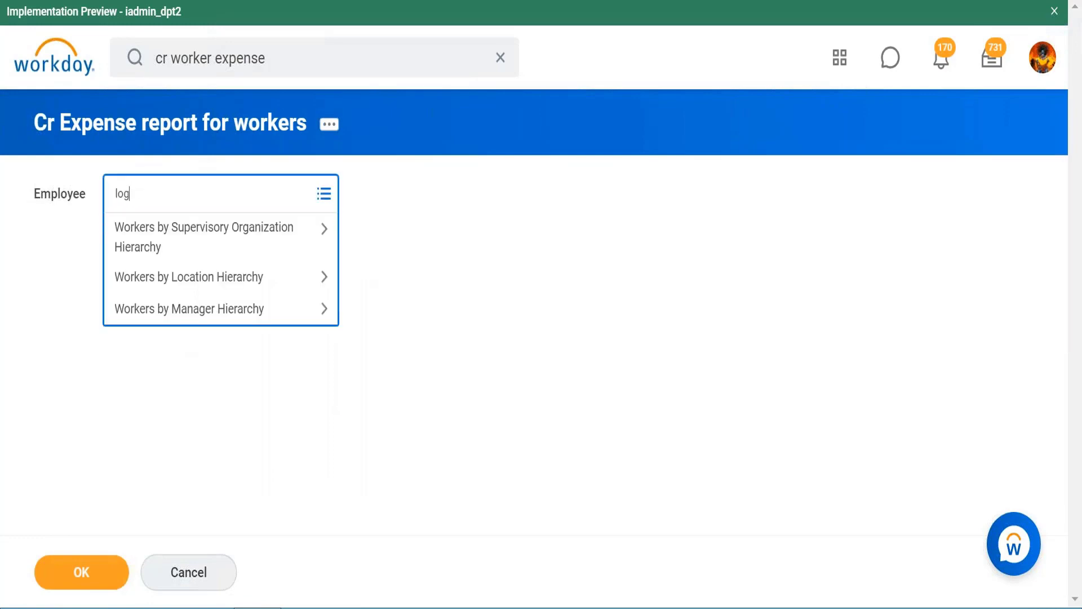
type("an mcneil")
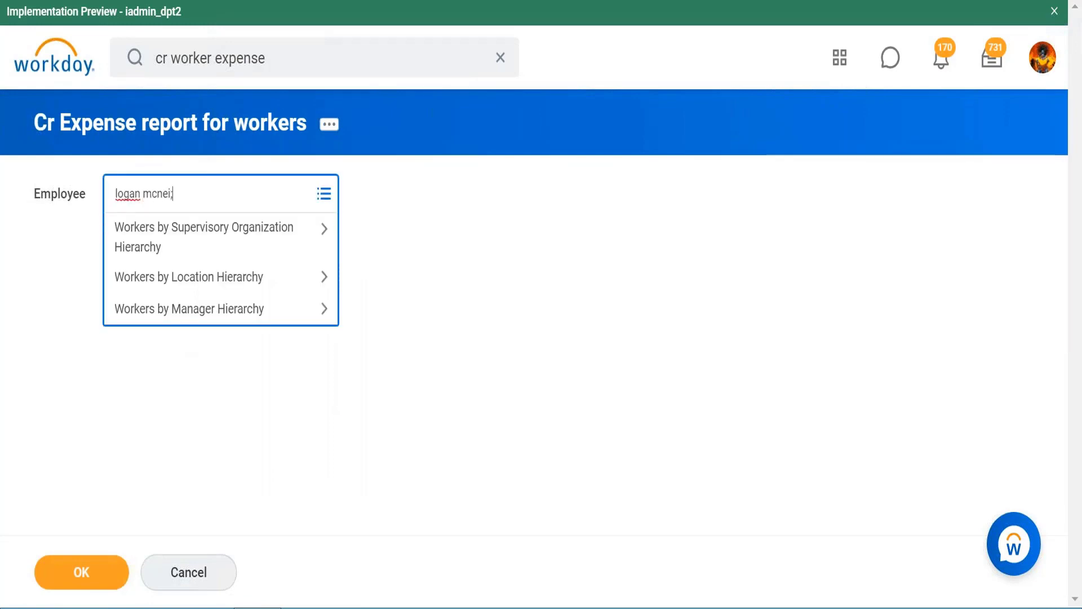
type("l")
key("Return")
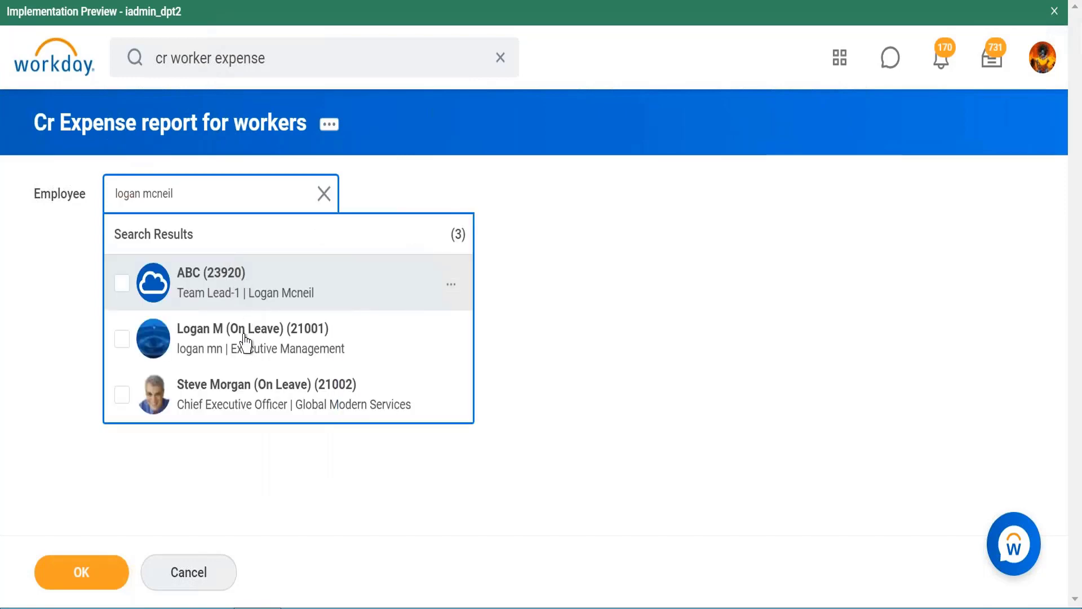
left_click(245, 342)
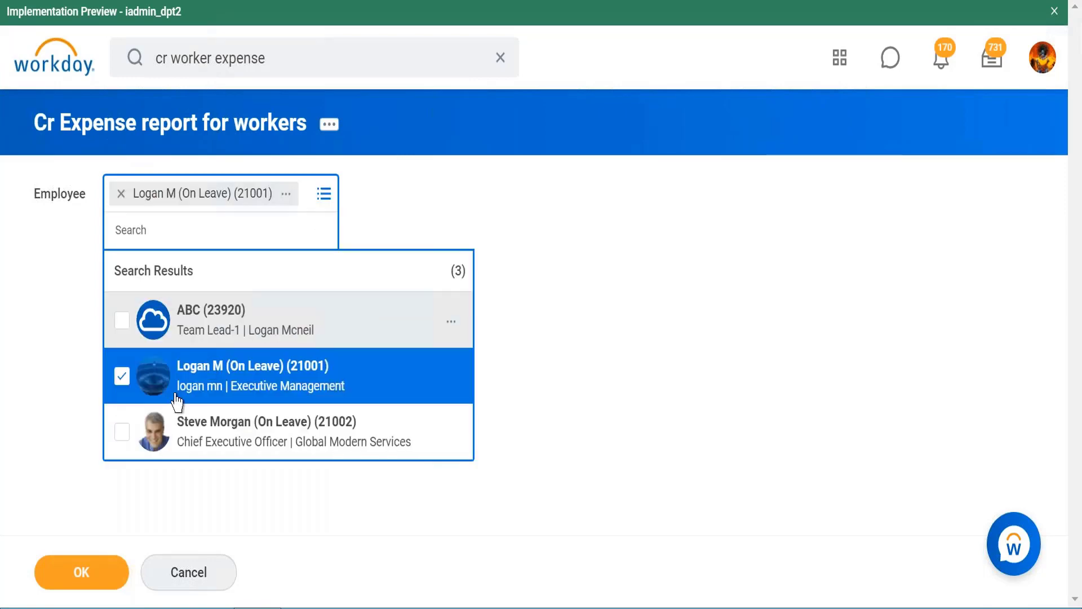
left_click(101, 575)
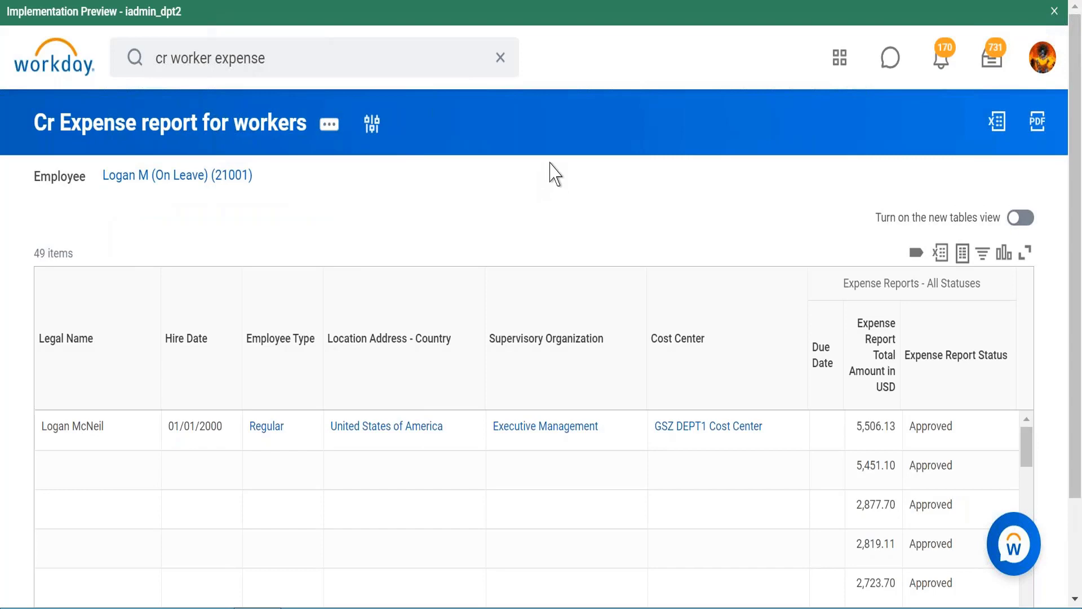
Examine the expense report rows, checking the Expense Report Total Amount in USD and Expense Report Status columns.
scroll(553, 186, "down", 2)
scroll(550, 163, "down", 1)
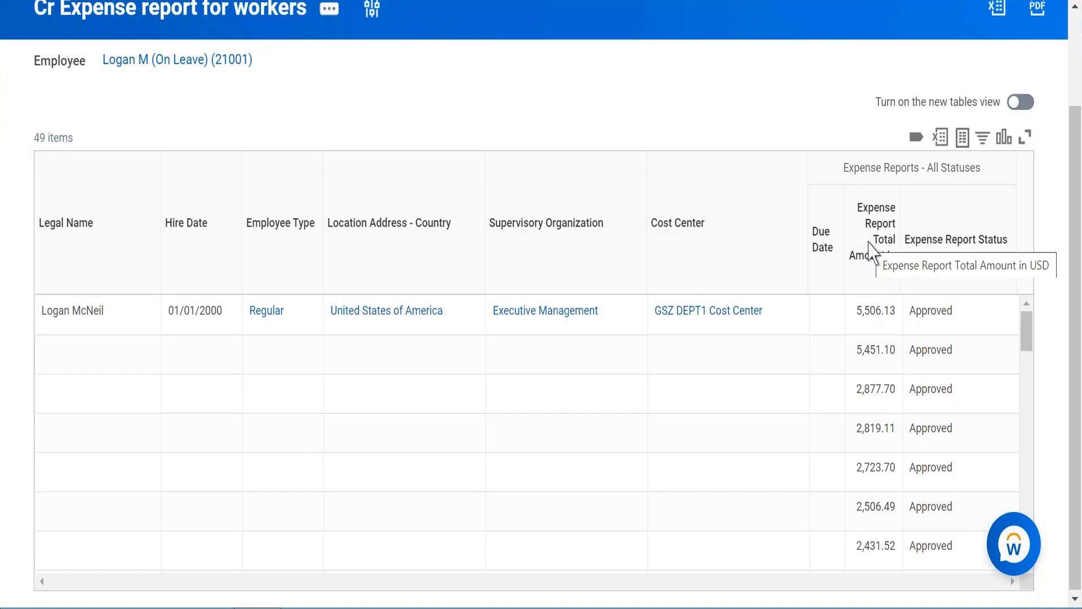
left_click(865, 303)
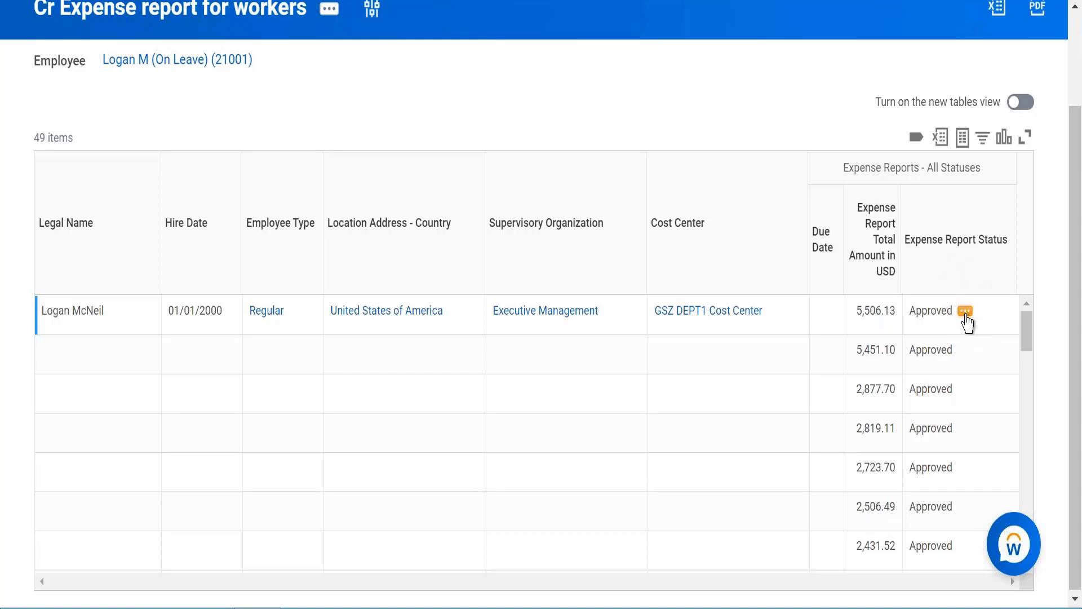
scroll(527, 434, "down", 6)
scroll(527, 434, "down", 10)
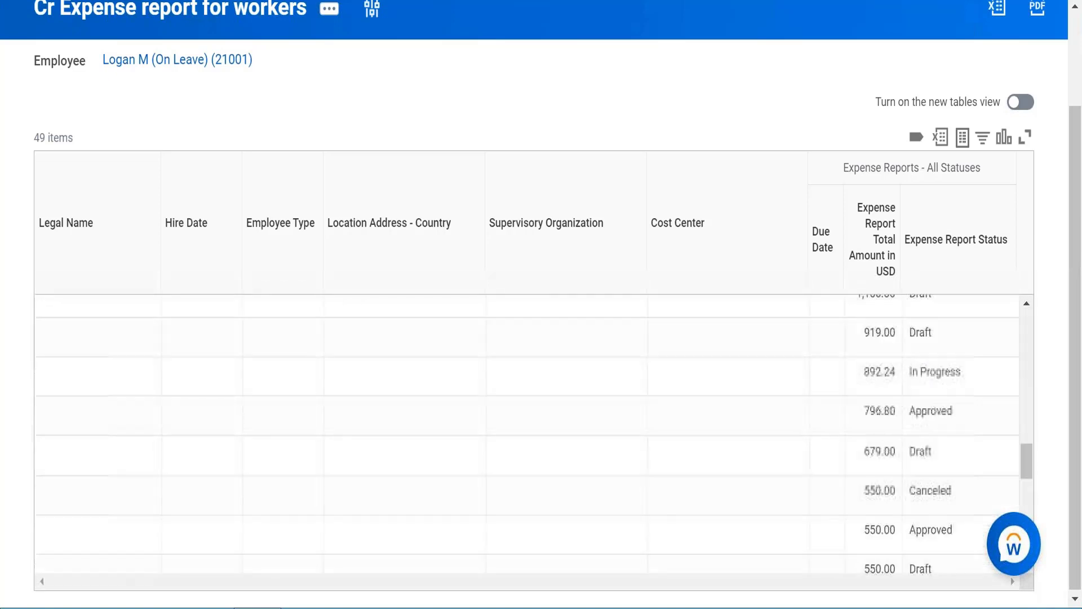
scroll(913, 380, "up", 10)
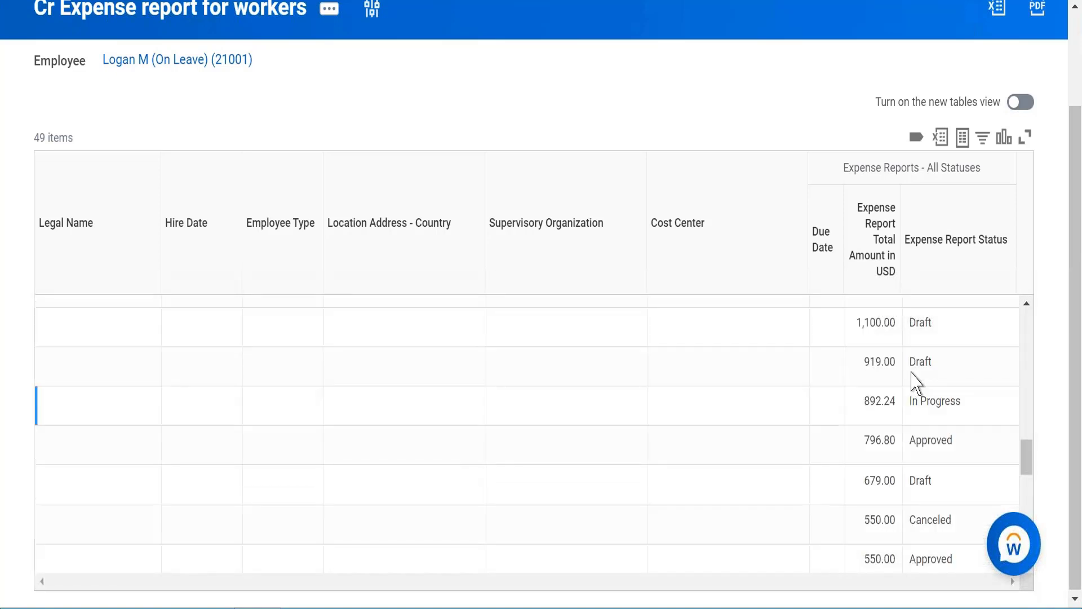
scroll(913, 380, "up", 2)
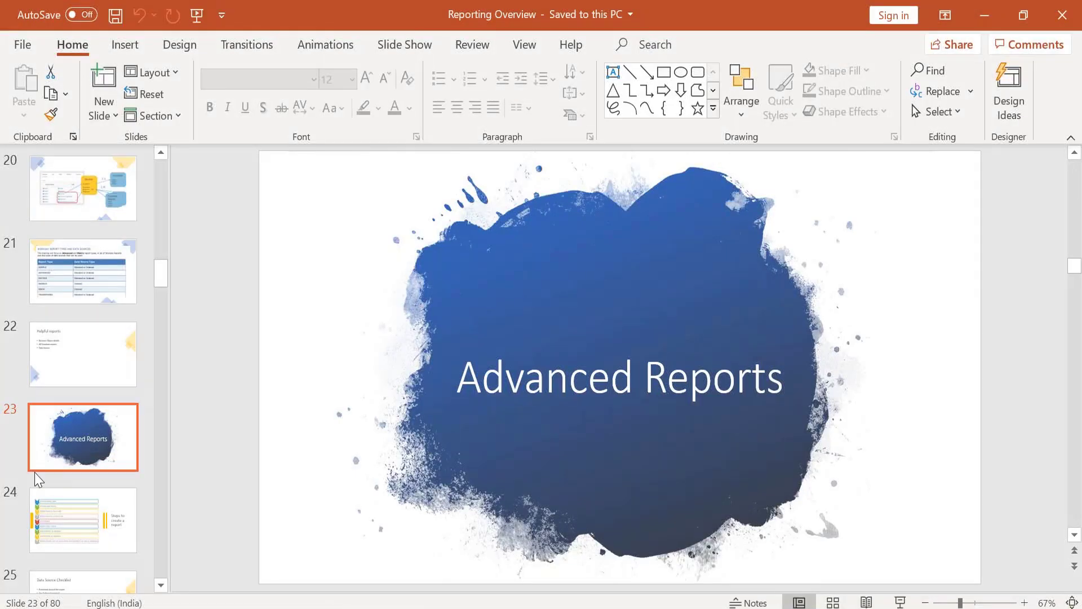
Switch to the Reporting Overview presentation in PowerPoint and select the Activity slide, number 27.
scroll(83, 539, "down", 3)
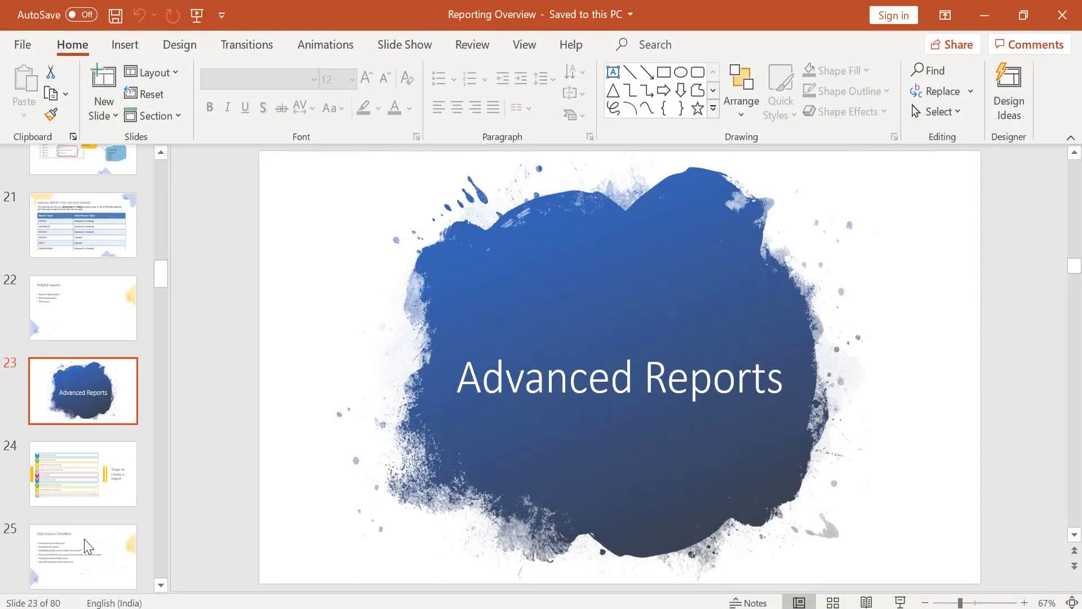
left_click(86, 540)
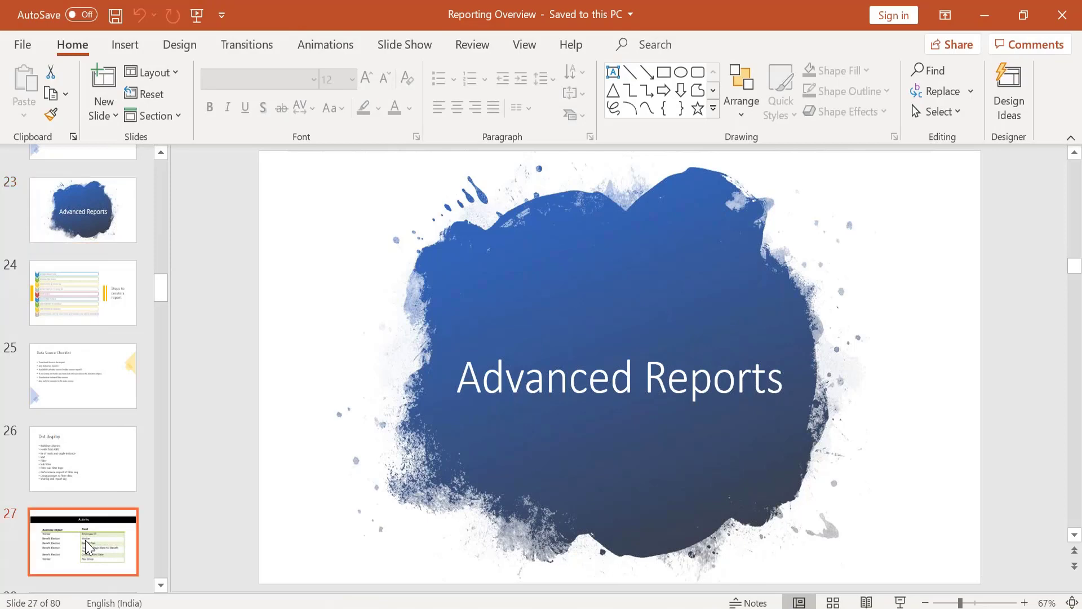